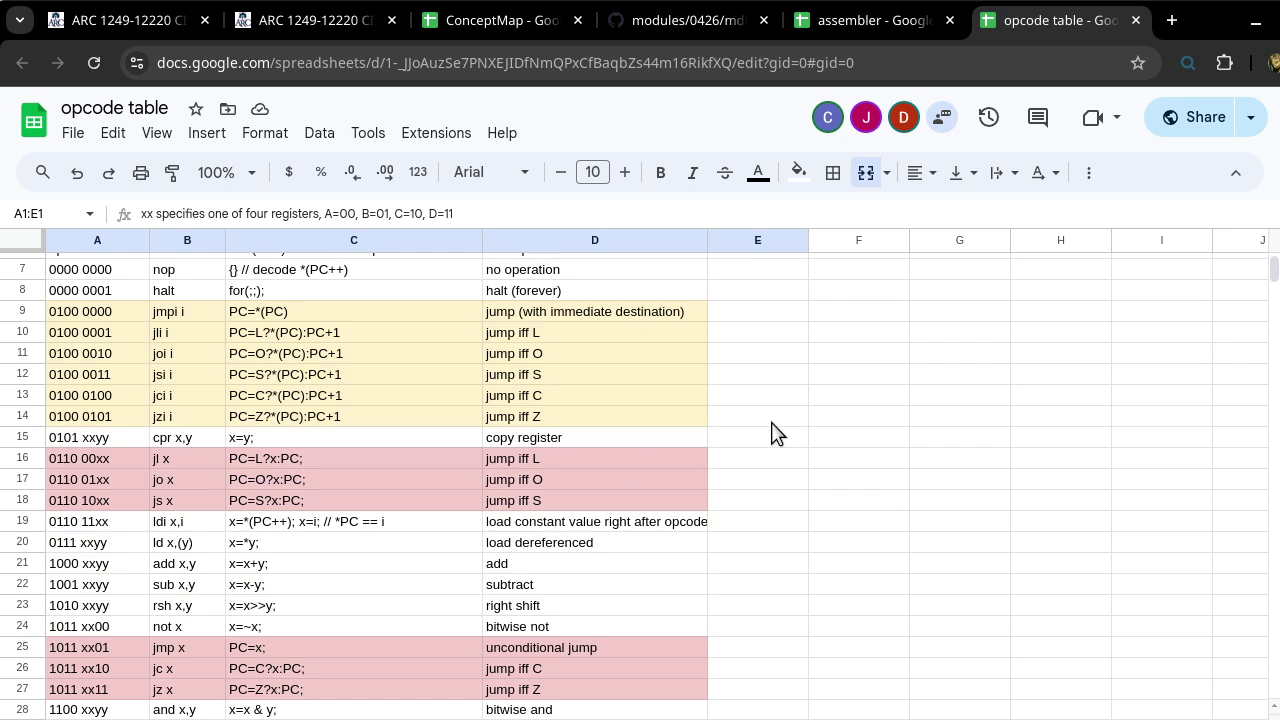
Examine the ldi and st rows of the opcode table, focusing on ldi's opcode bits and RTL notation
{"action": "left_click", "coordinate": [30, 521]}
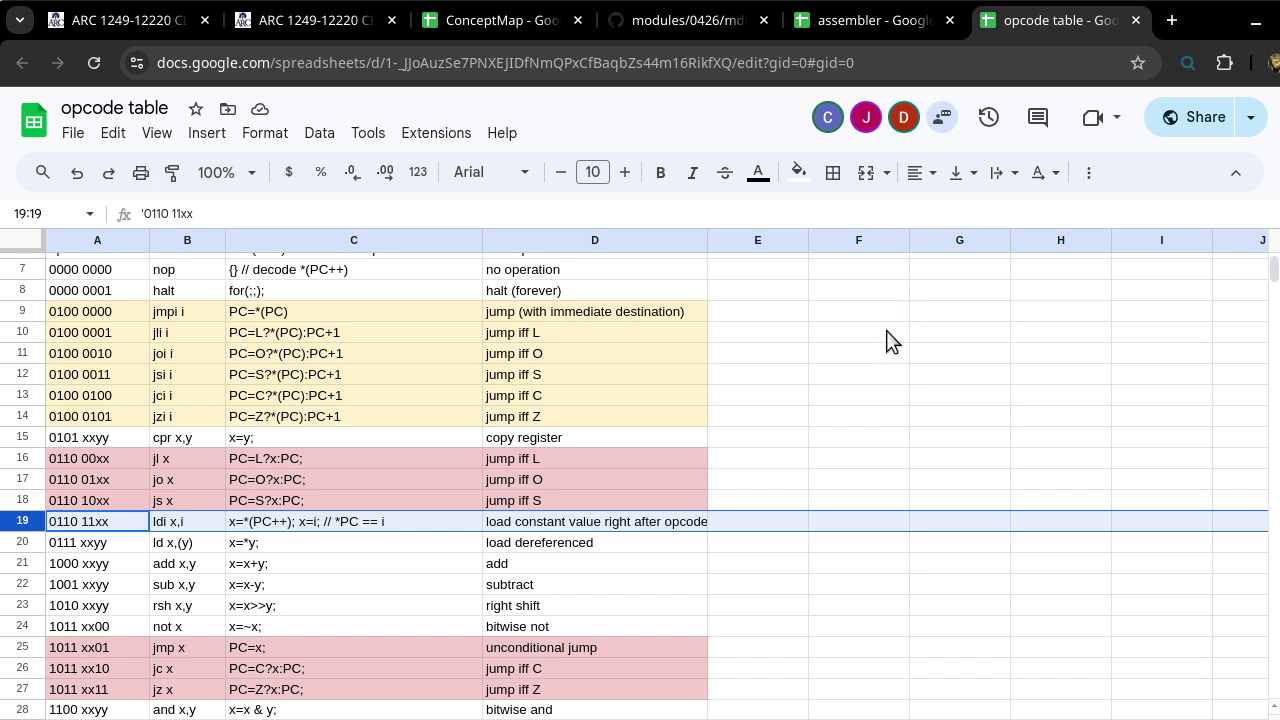
{"action": "scroll", "coordinate": [891, 341], "scroll_direction": "down", "scroll_amount": 5}
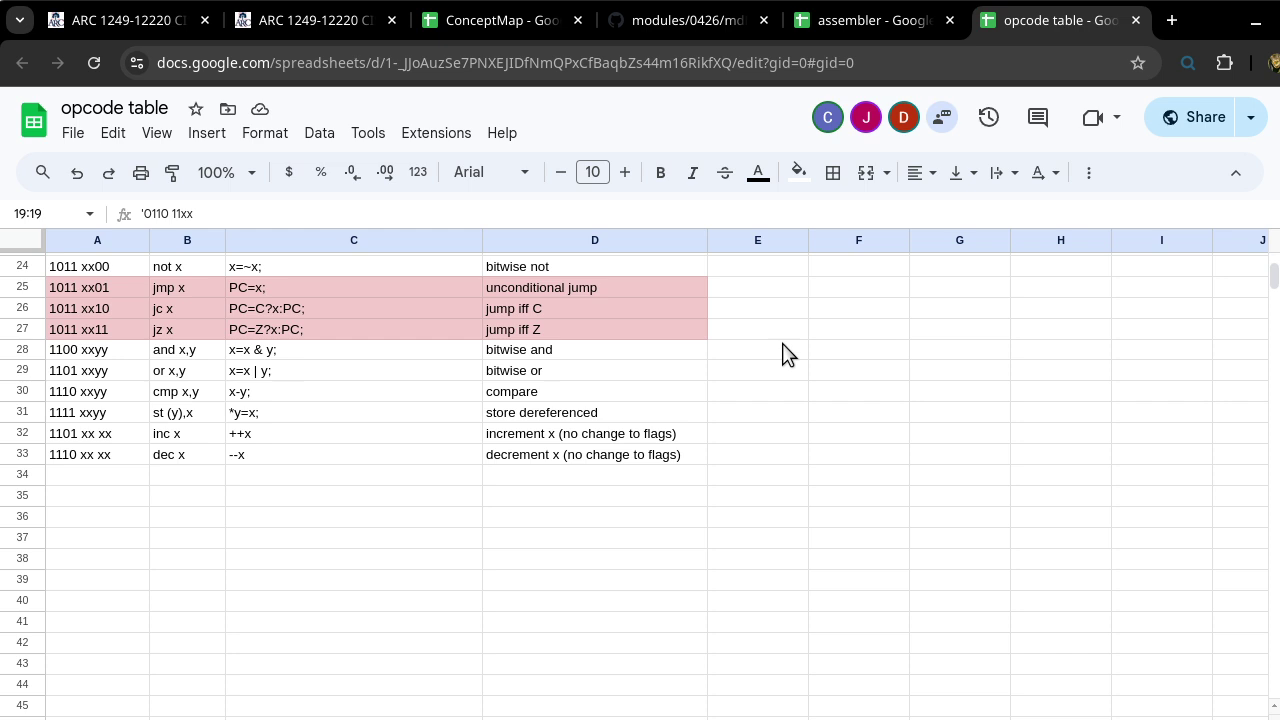
{"action": "left_click", "coordinate": [22, 413]}
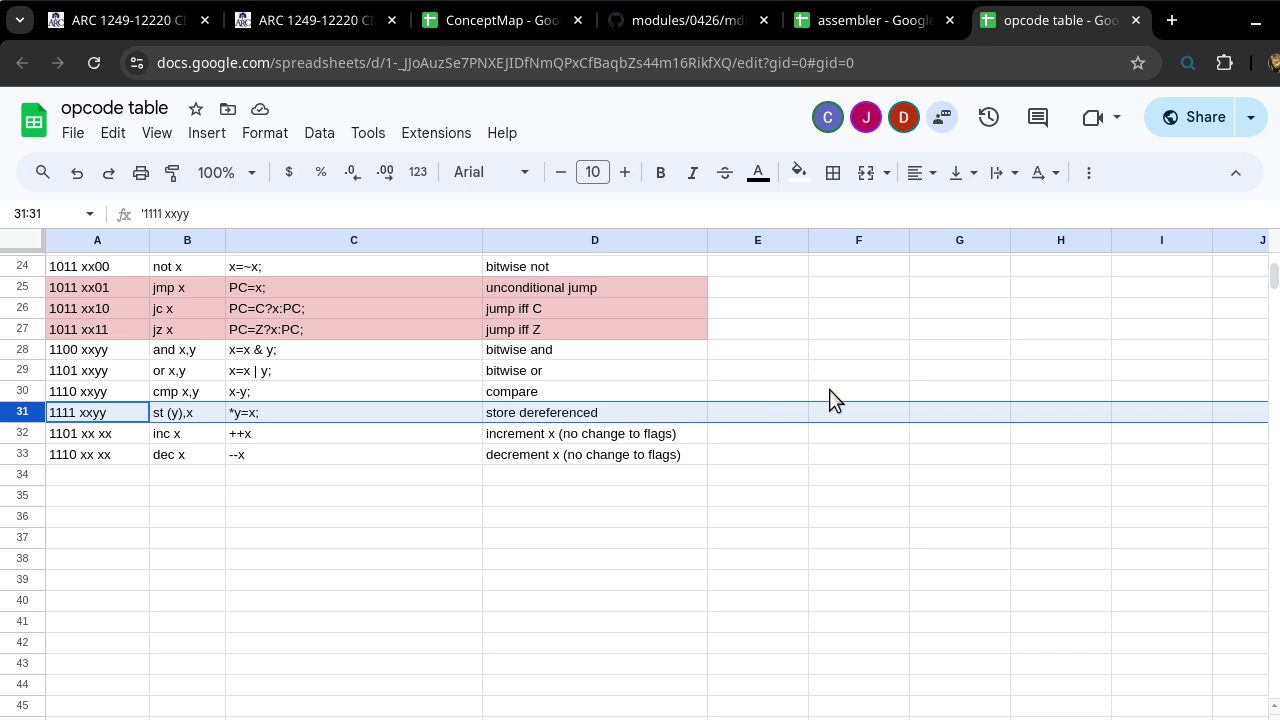
{"action": "scroll", "coordinate": [830, 400], "scroll_direction": "up", "scroll_amount": 3}
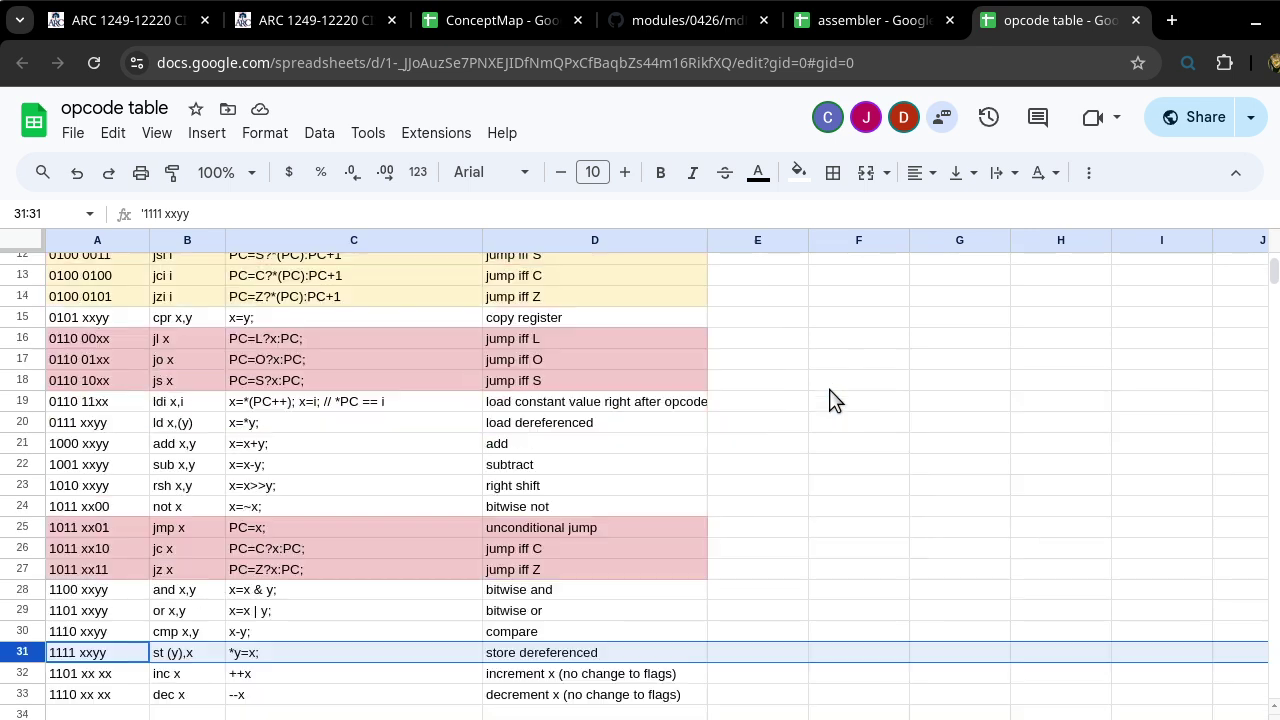
{"action": "left_click", "coordinate": [23, 403]}
{"action": "left_click", "coordinate": [84, 406]}
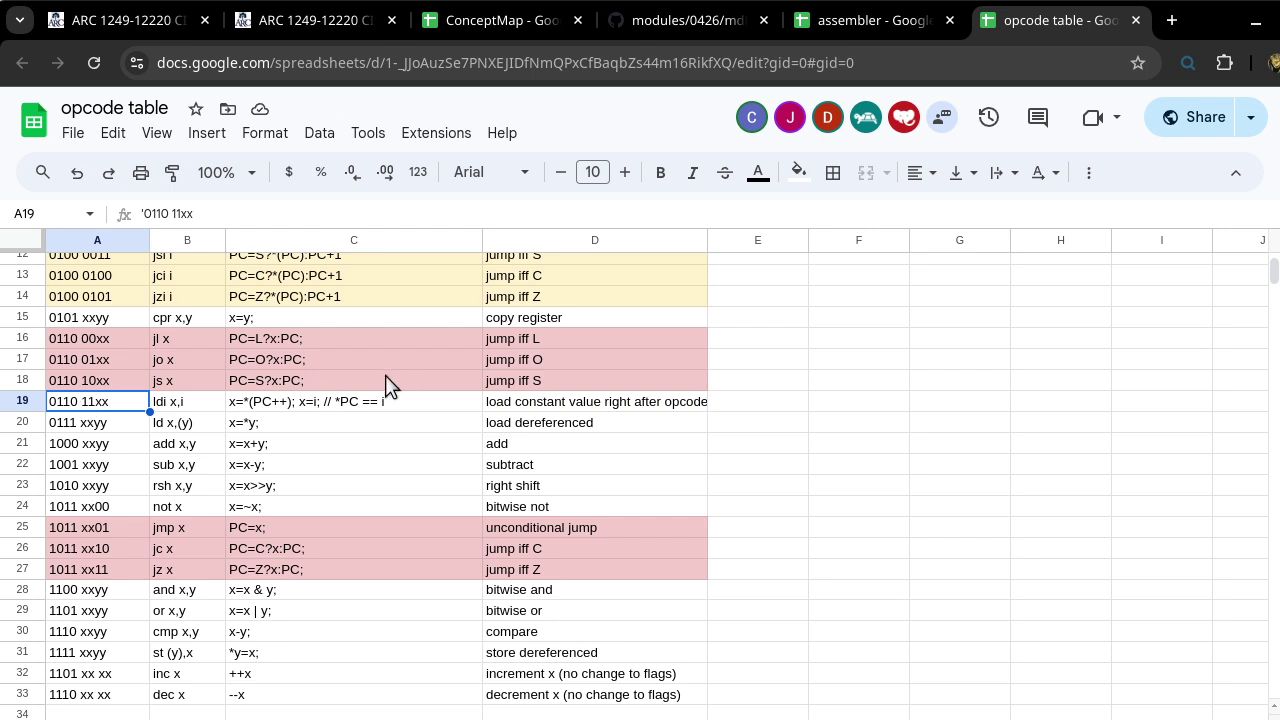
{"action": "left_click", "coordinate": [372, 406]}
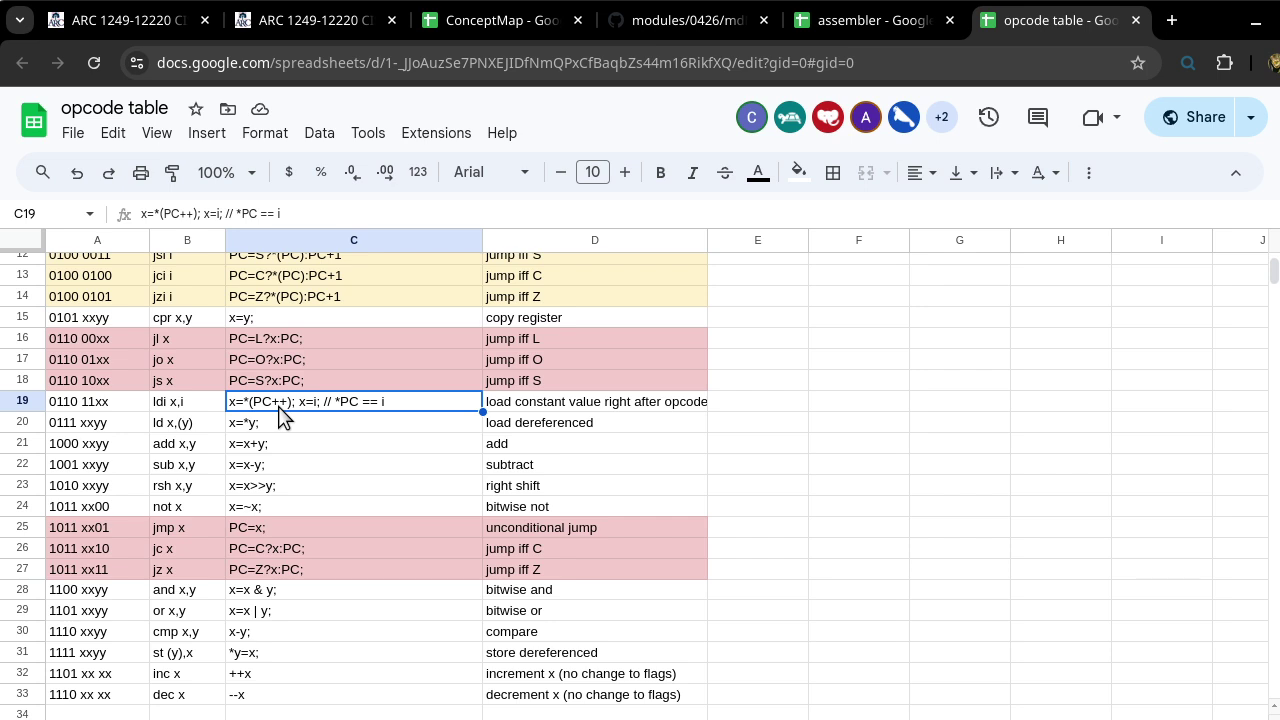
Switch to the assembler spreadsheet and refit the browser window to the screen so the sheet names are accessible
{"action": "left_click", "coordinate": [877, 21]}
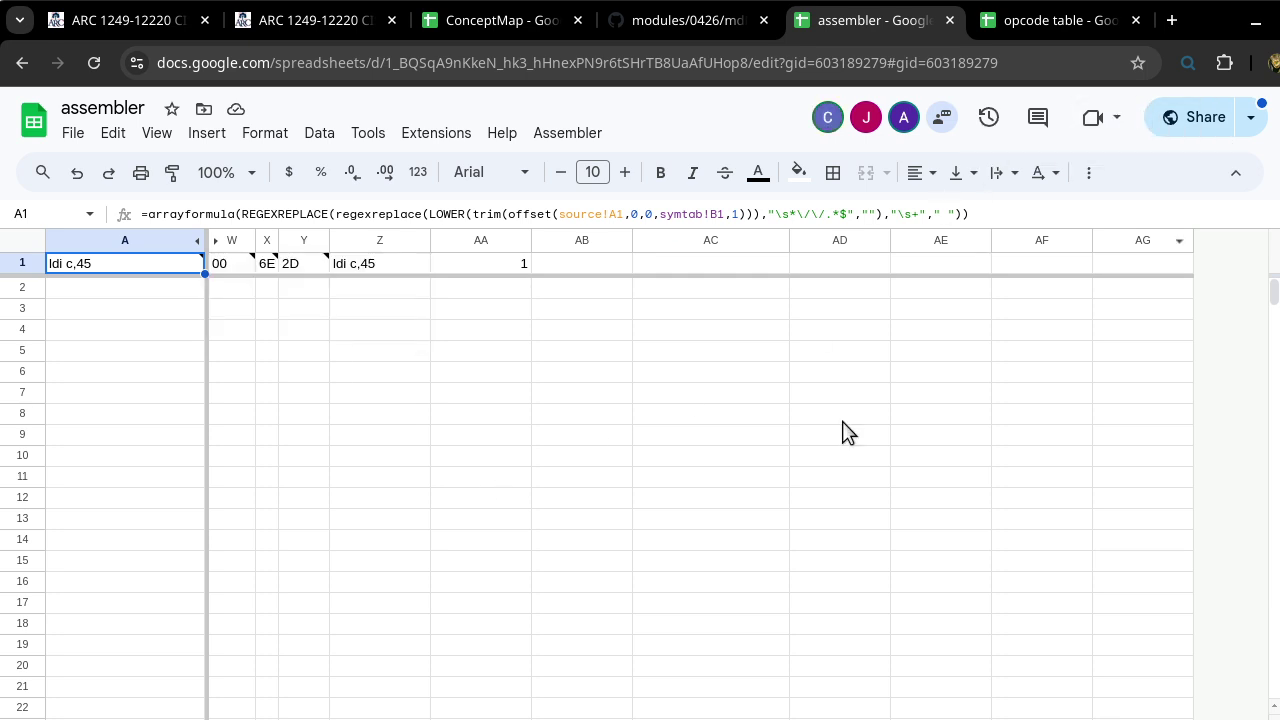
{"action": "left_click", "coordinate": [93, 62]}
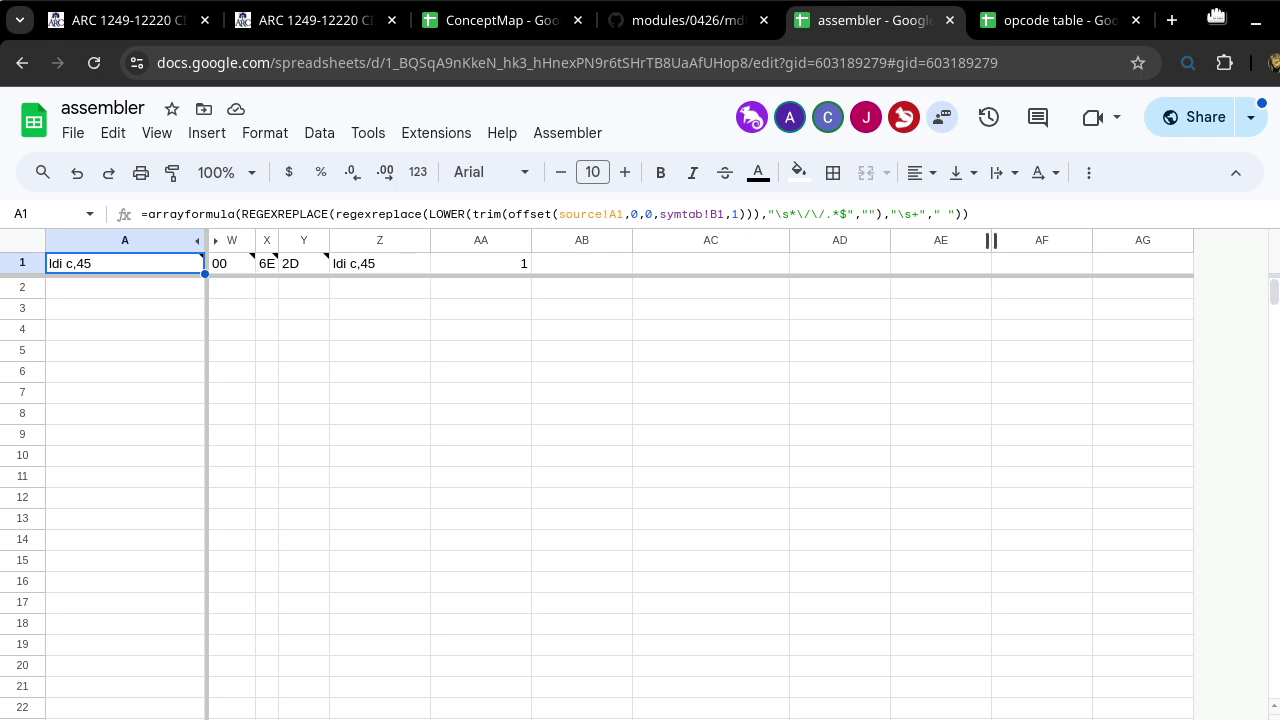
{"action": "left_click_drag", "start_coordinate": [1222, 24], "coordinate": [1139, 98]}
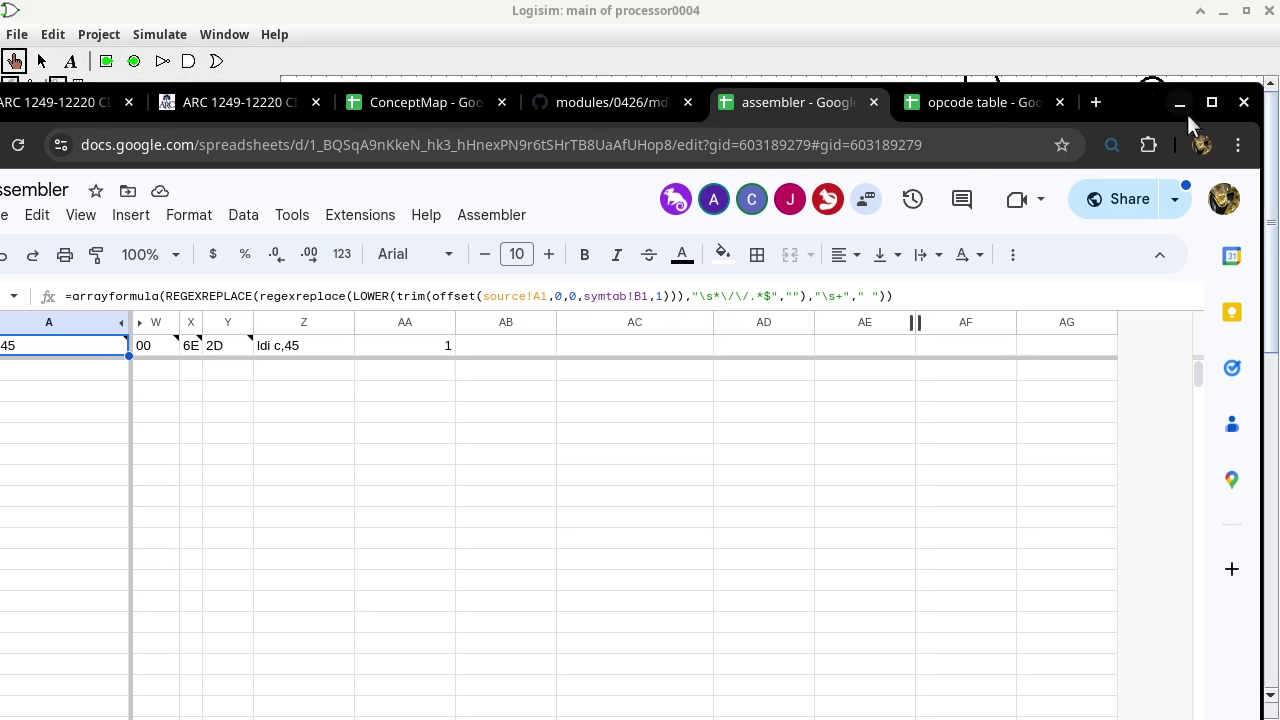
{"action": "left_click", "coordinate": [1211, 103]}
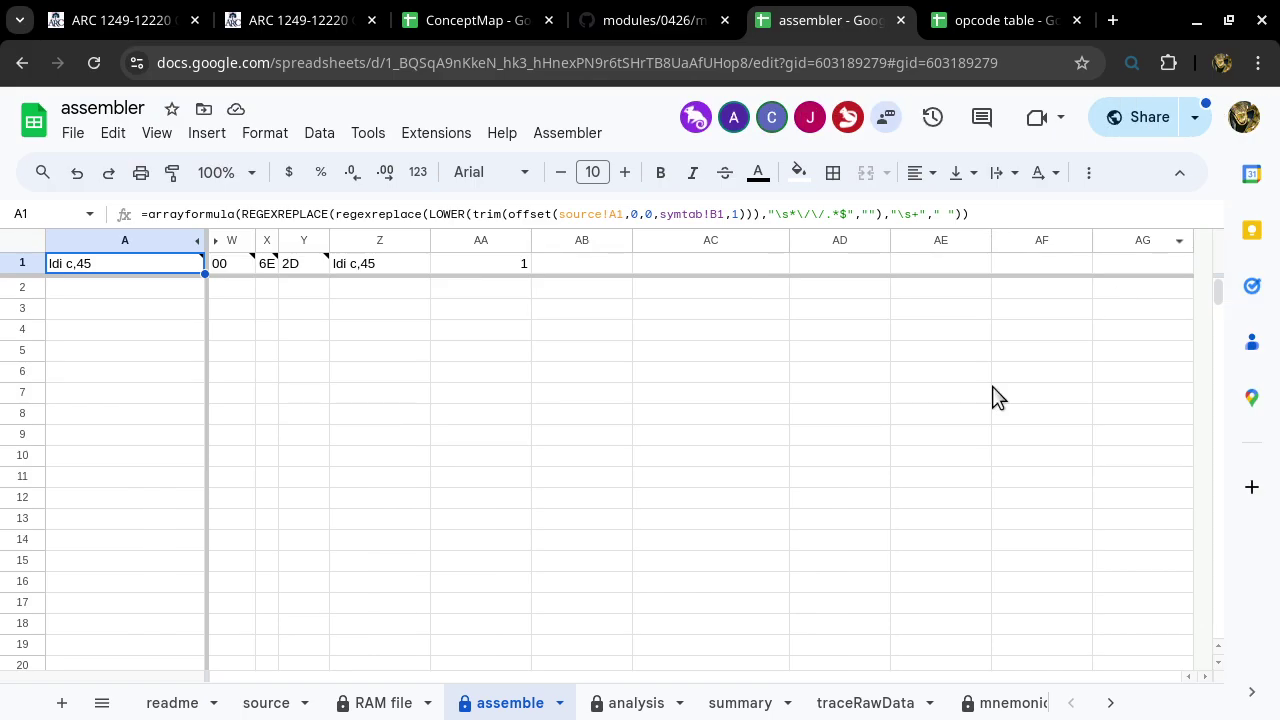
Replace the instruction in cell A1 of the source sheet with "ldi b,93"
{"action": "left_click", "coordinate": [263, 705]}
{"action": "left_click", "coordinate": [185, 272]}
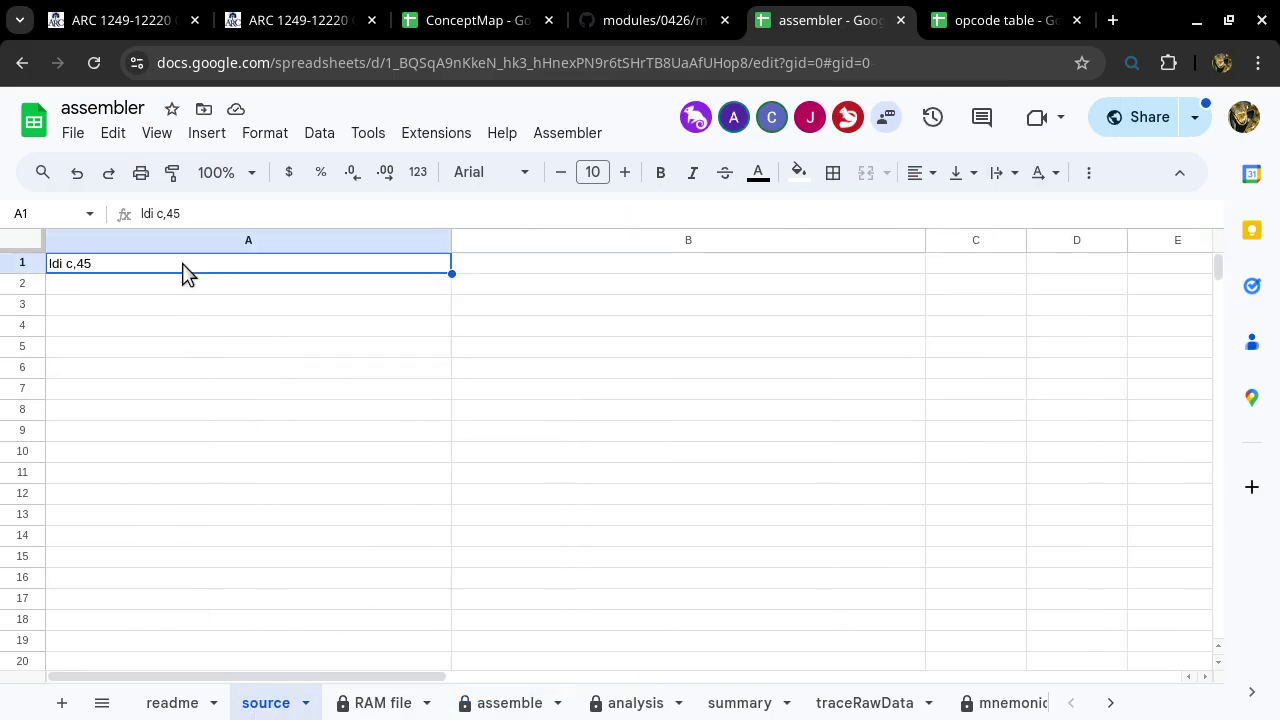
{"action": "key", "text": "BackSpace"}
{"action": "type", "text": "ldi "}
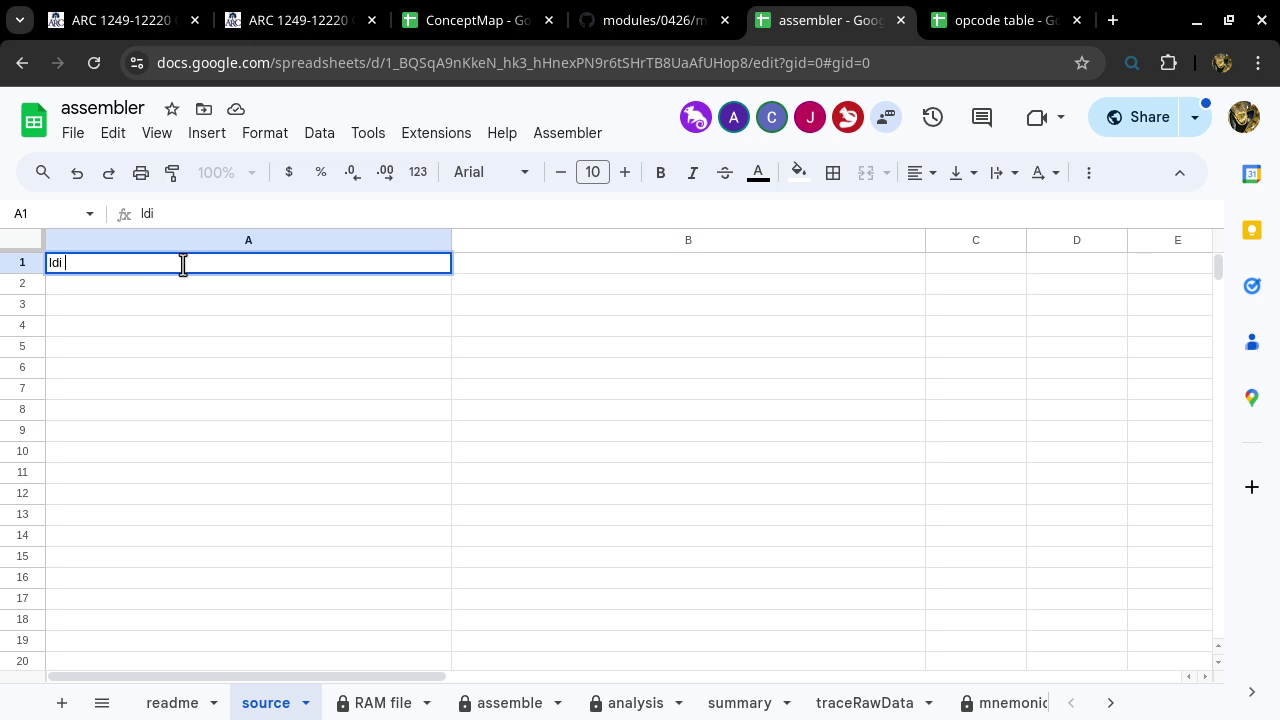
{"action": "type", "text": "b,93"}
{"action": "key", "text": "Return"}
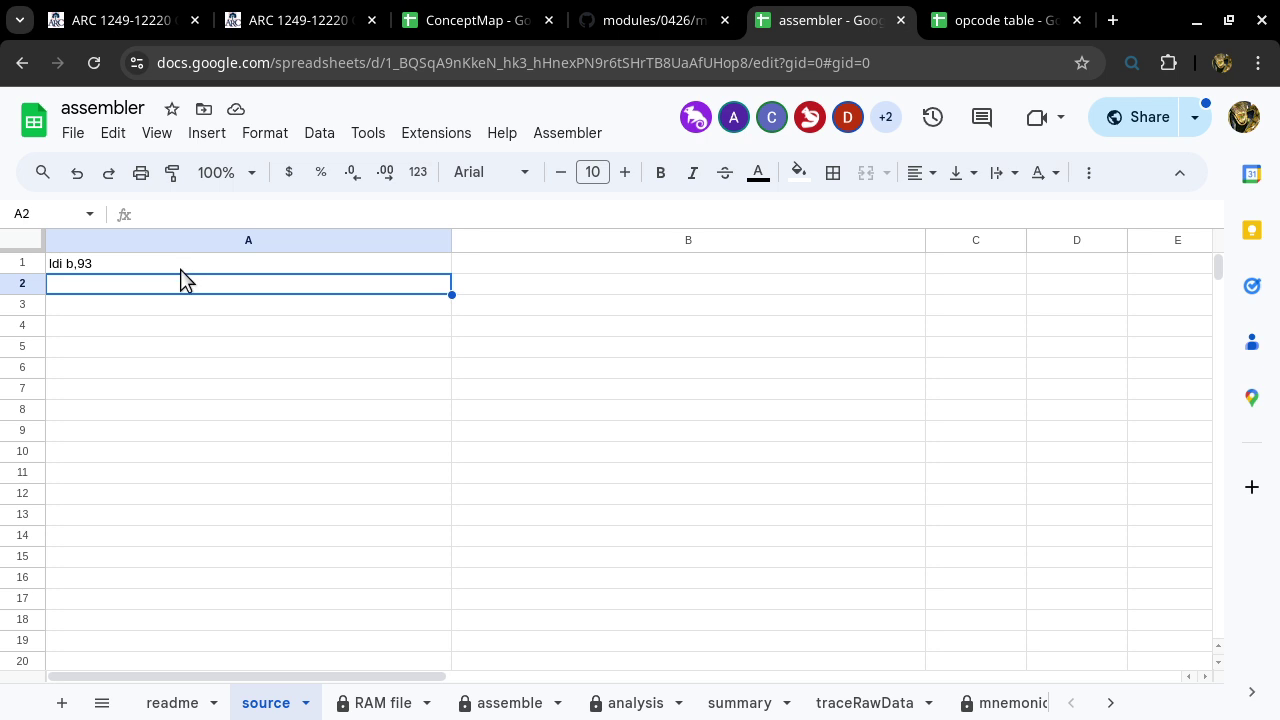
Check the machine-code bytes assembled for the instruction on the assemble sheet
{"action": "left_click", "coordinate": [508, 705]}
{"action": "left_click", "coordinate": [243, 373]}
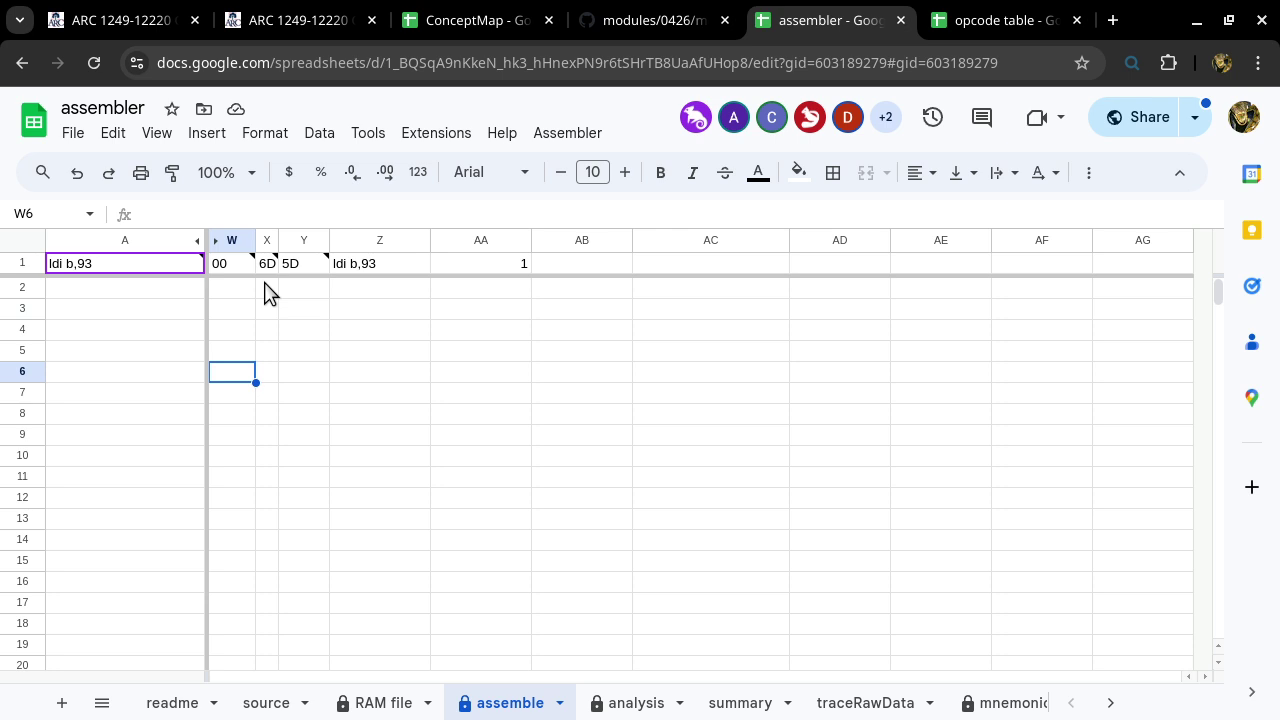
{"action": "mouse_move", "coordinate": [289, 279]}
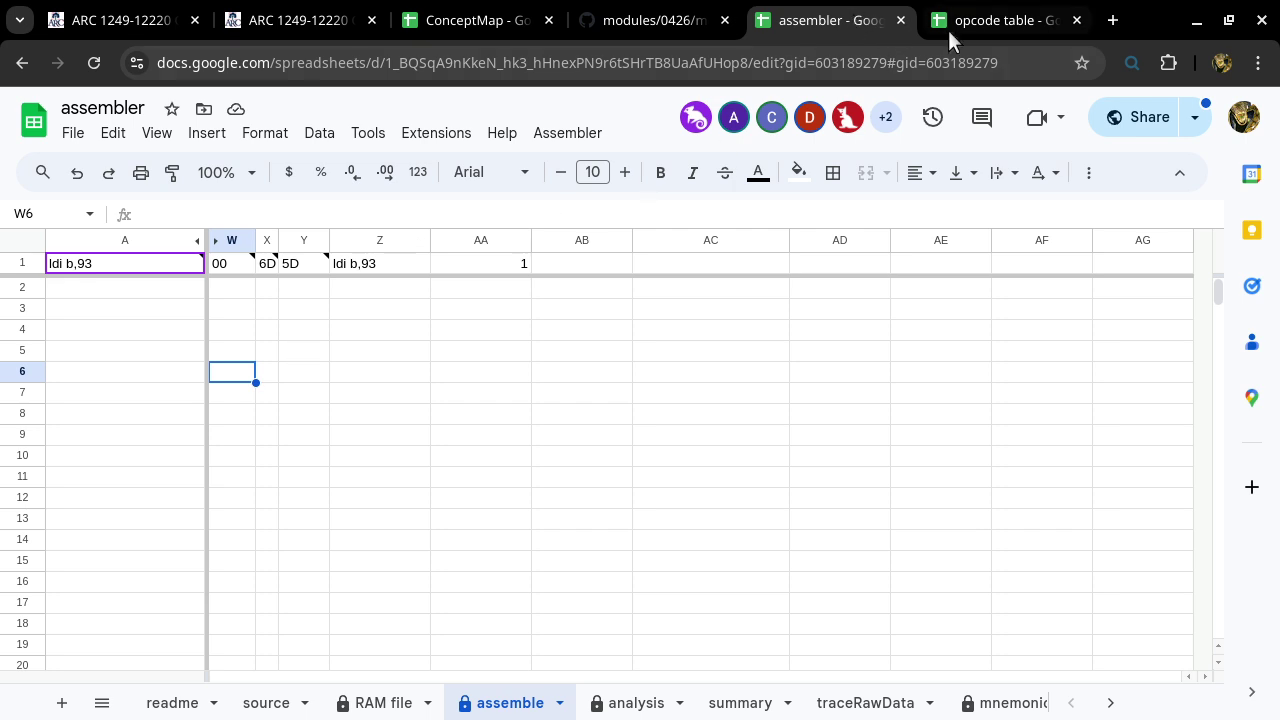
Compare the assembled bytes with the ldi opcode pattern and register codes in the opcode table, then return to the assembler spreadsheet
{"action": "left_click", "coordinate": [981, 24]}
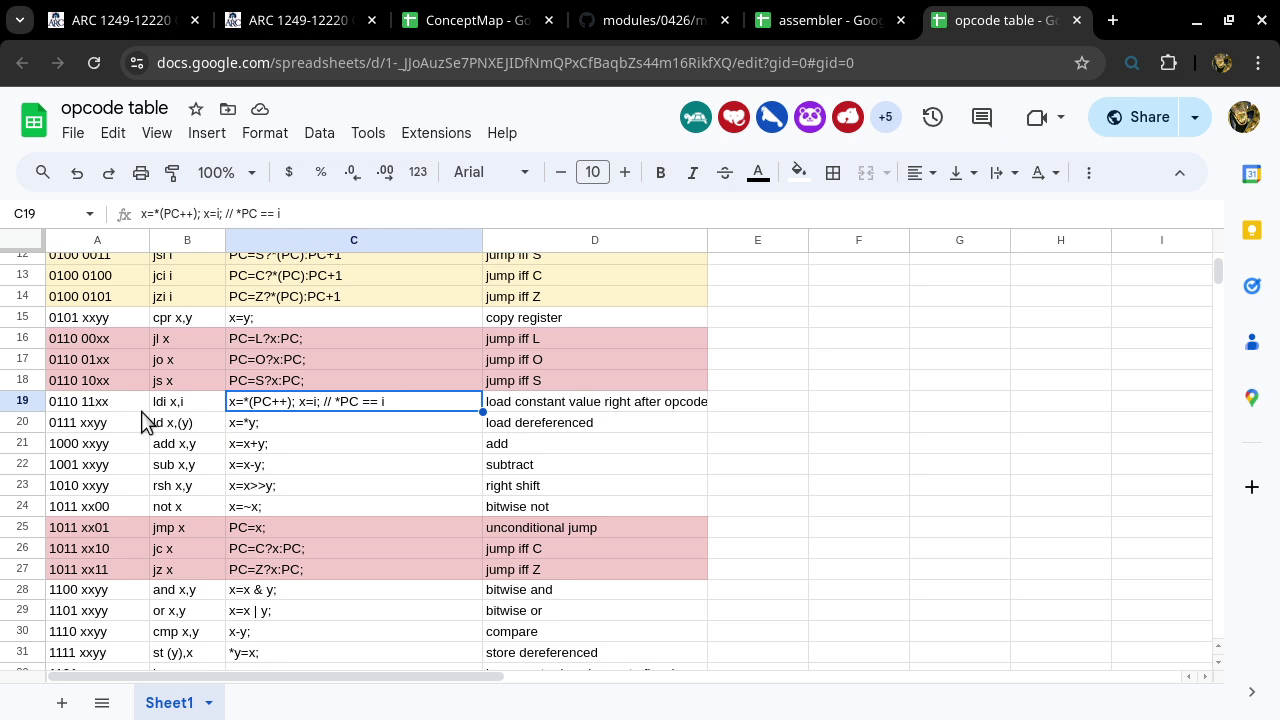
{"action": "scroll", "coordinate": [228, 428], "scroll_direction": "up", "scroll_amount": 3}
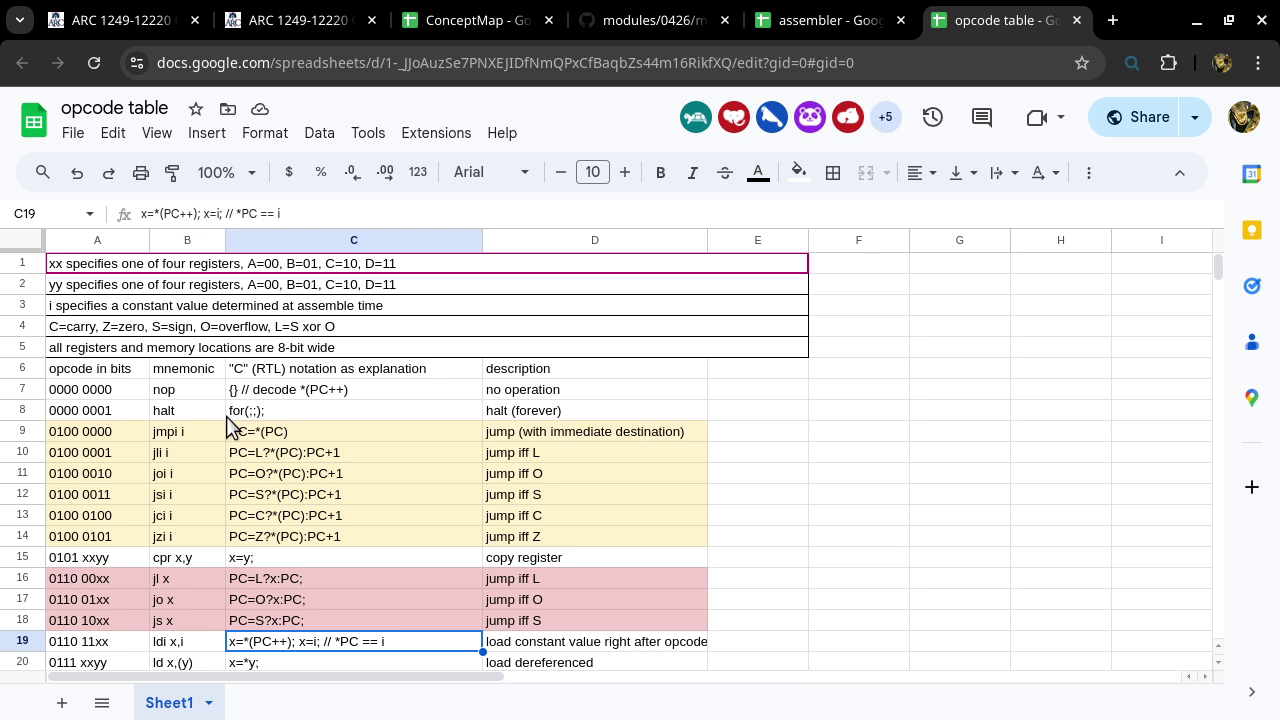
{"action": "scroll", "coordinate": [228, 428], "scroll_direction": "down", "scroll_amount": 5}
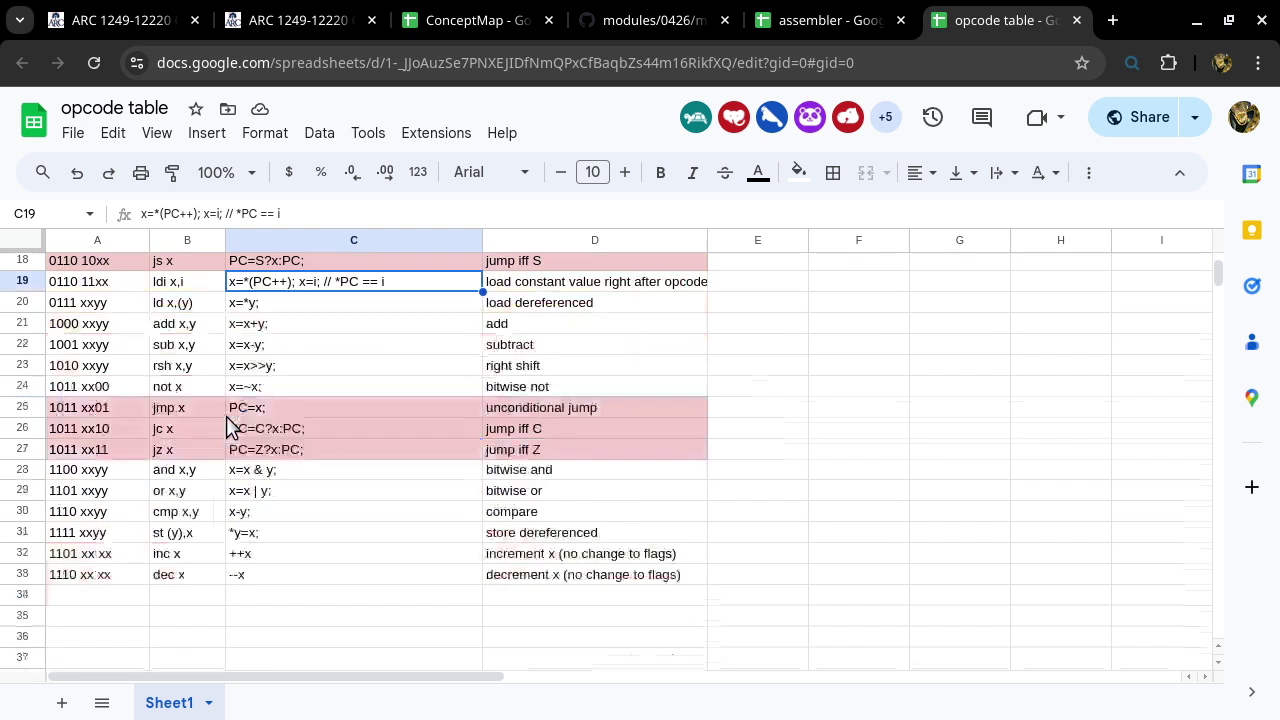
{"action": "scroll", "coordinate": [228, 428], "scroll_direction": "up", "scroll_amount": 3}
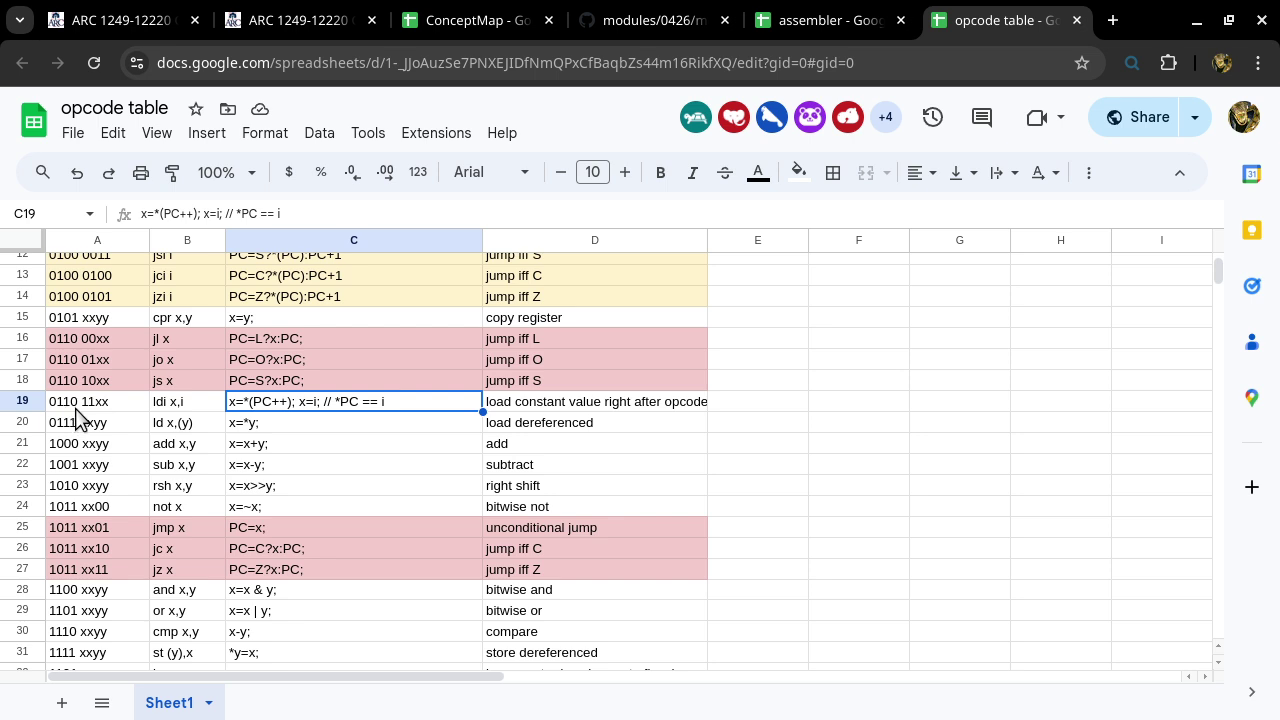
{"action": "left_click", "coordinate": [828, 24]}
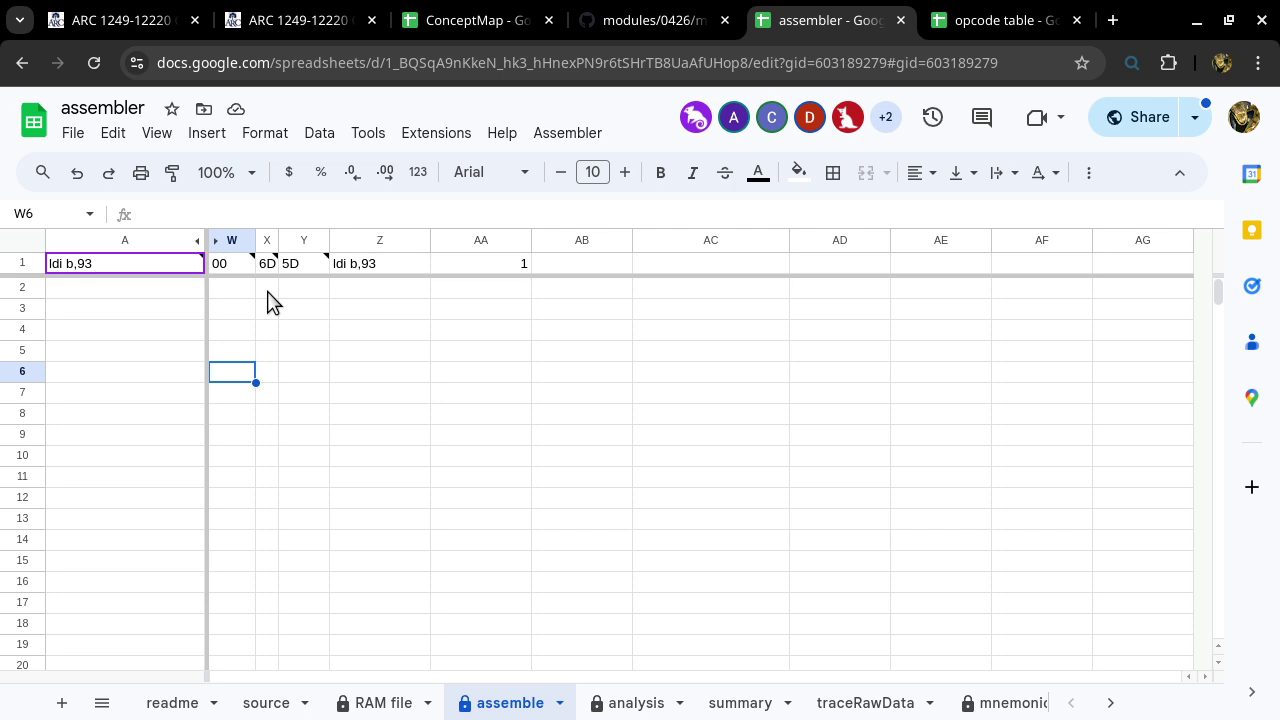
Switch to the processor0004 circuit in Logisim and store 6d and 5d in RAM addresses 00 and 01
{"action": "key", "text": "alt+Tab"}
{"action": "key", "text": "alt+Tab"}
{"action": "key", "text": "Escape"}
{"action": "key", "text": "alt+Tab"}
{"action": "key", "text": "alt+Tab"}
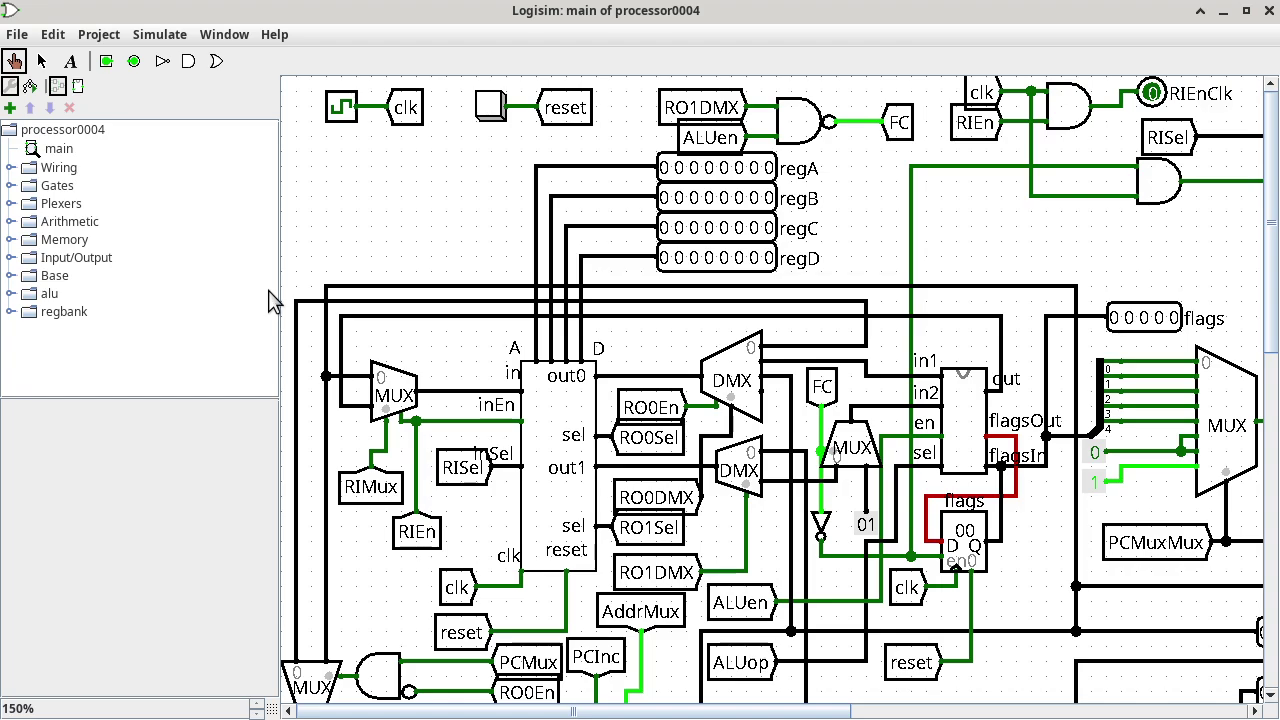
{"action": "left_click", "coordinate": [1110, 710]}
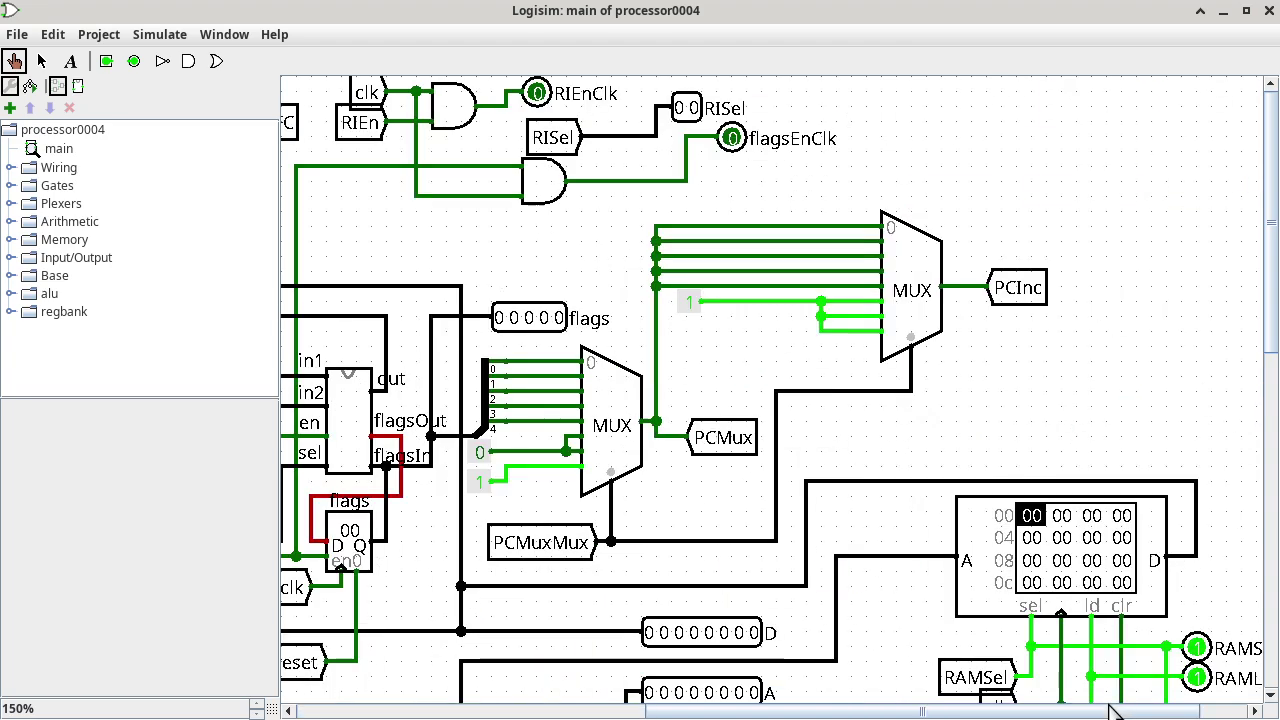
{"action": "left_click", "coordinate": [1033, 520]}
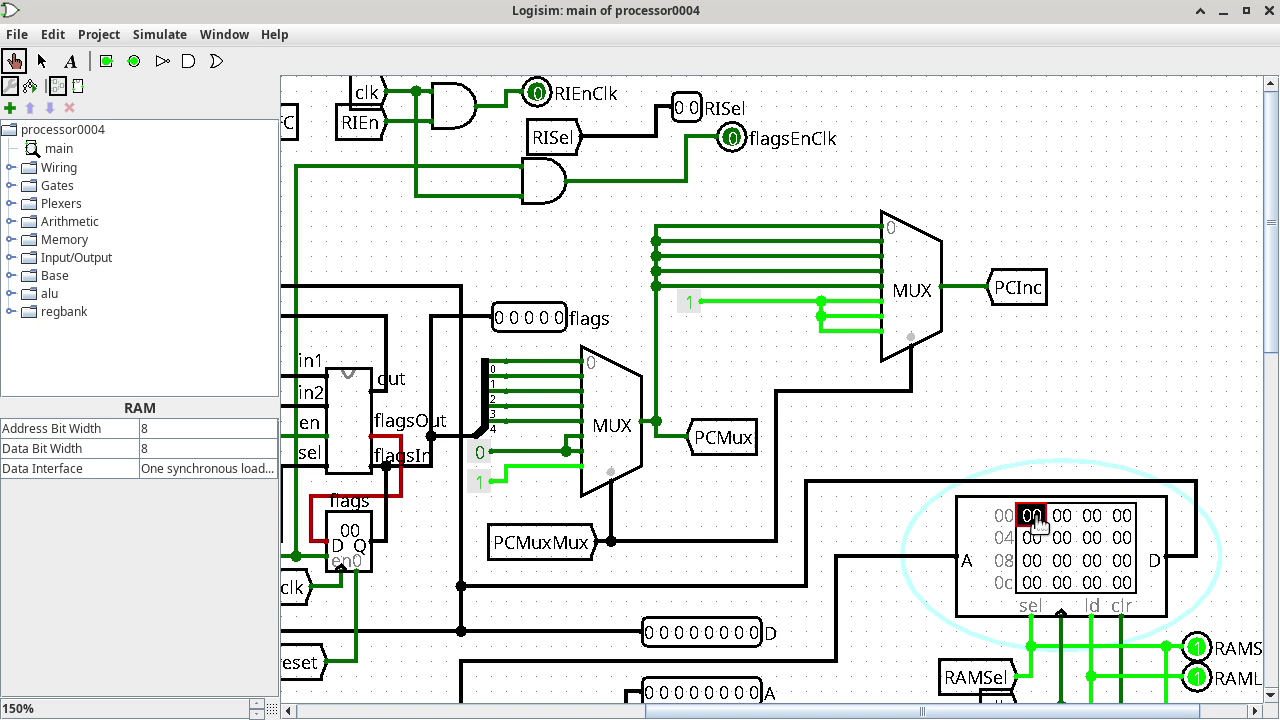
{"action": "type", "text": "6d"}
{"action": "scroll", "coordinate": [1037, 525], "scroll_direction": "right", "scroll_amount": 1}
{"action": "left_click", "coordinate": [1040, 519]}
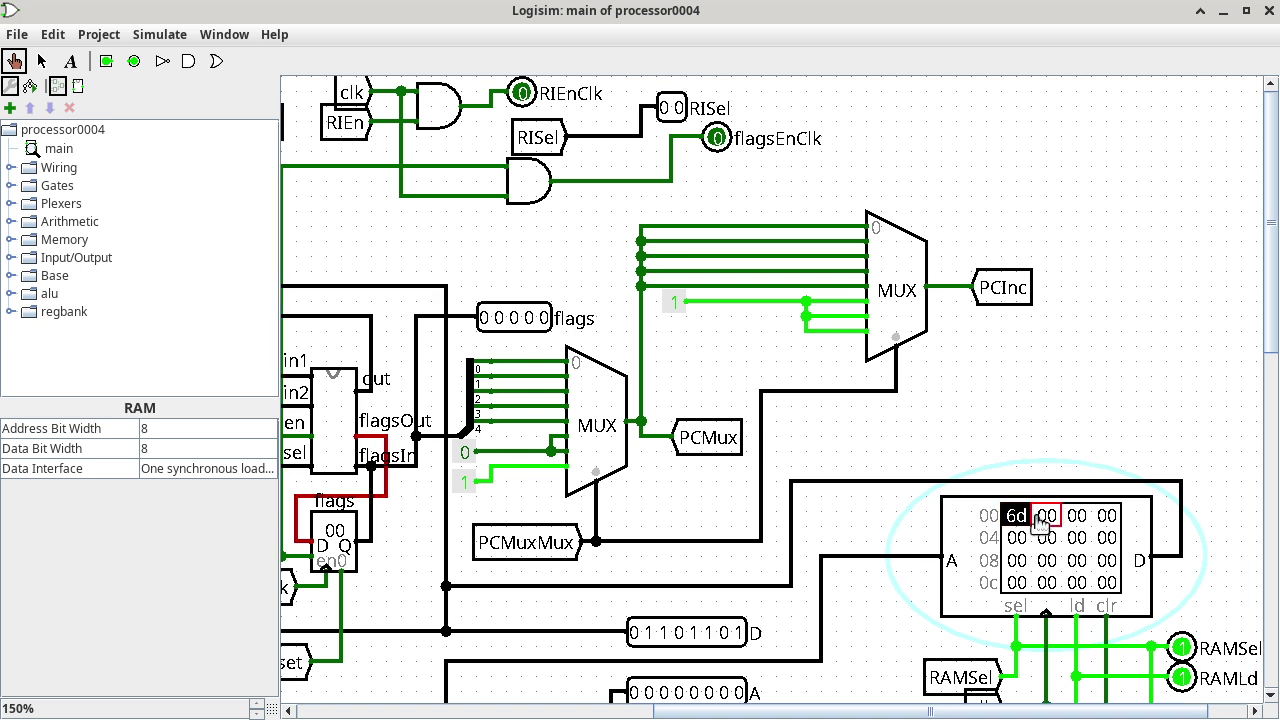
{"action": "type", "text": "5d"}
Inspect the instruction register and microcode circuitry, and tick the clock to advance the microcode pointer past the opcode fetch
{"action": "left_click_drag", "start_coordinate": [1272, 270], "coordinate": [1240, 602]}
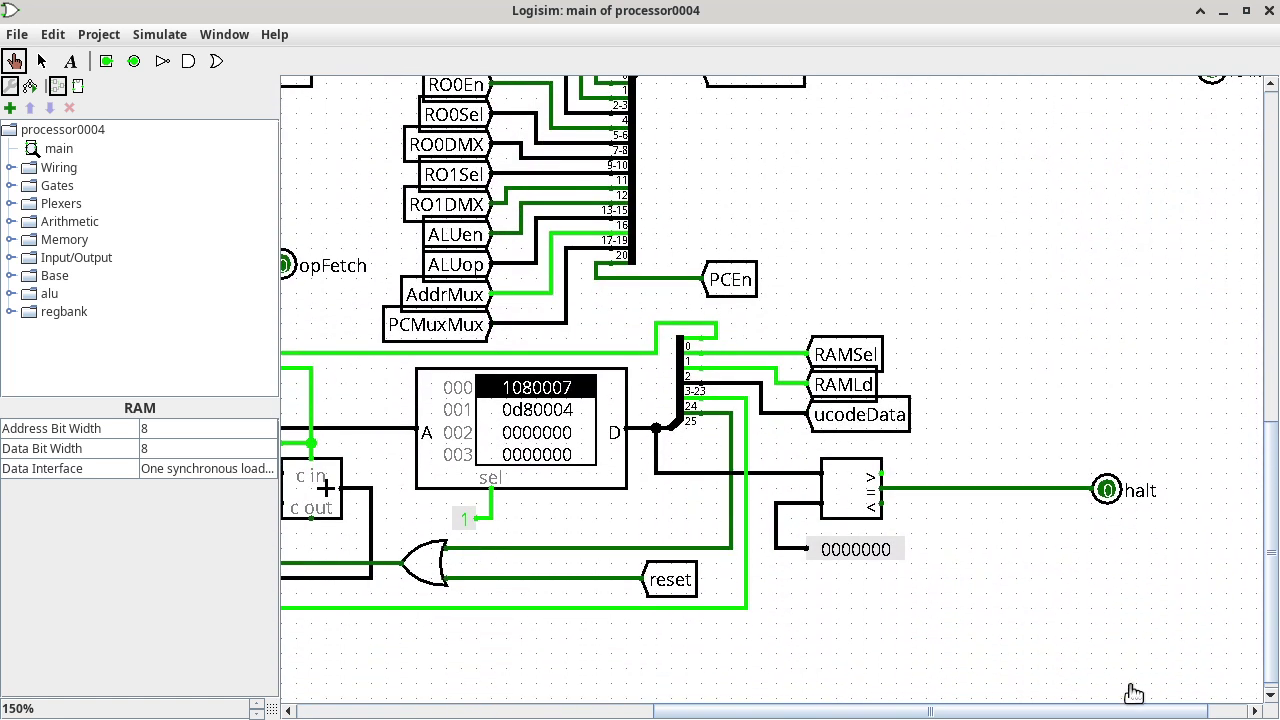
{"action": "left_click_drag", "start_coordinate": [1118, 710], "coordinate": [893, 710]}
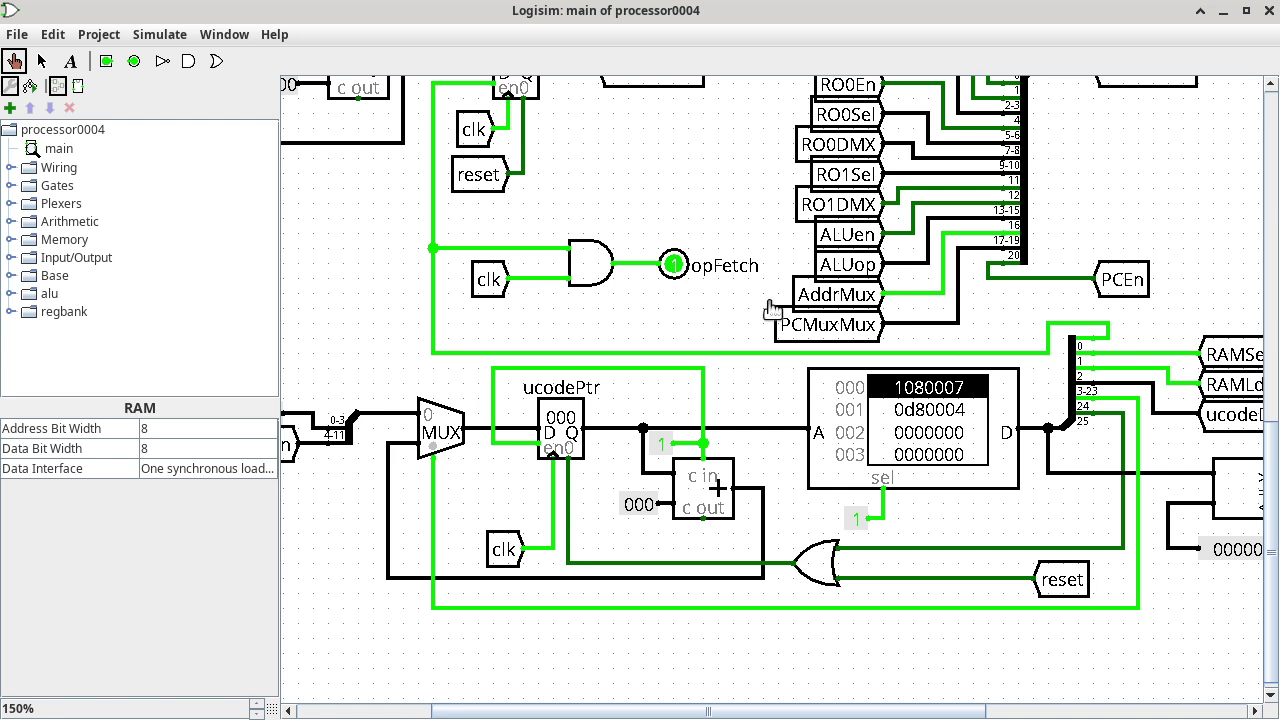
{"action": "scroll", "coordinate": [767, 302], "scroll_direction": "up", "scroll_amount": 3}
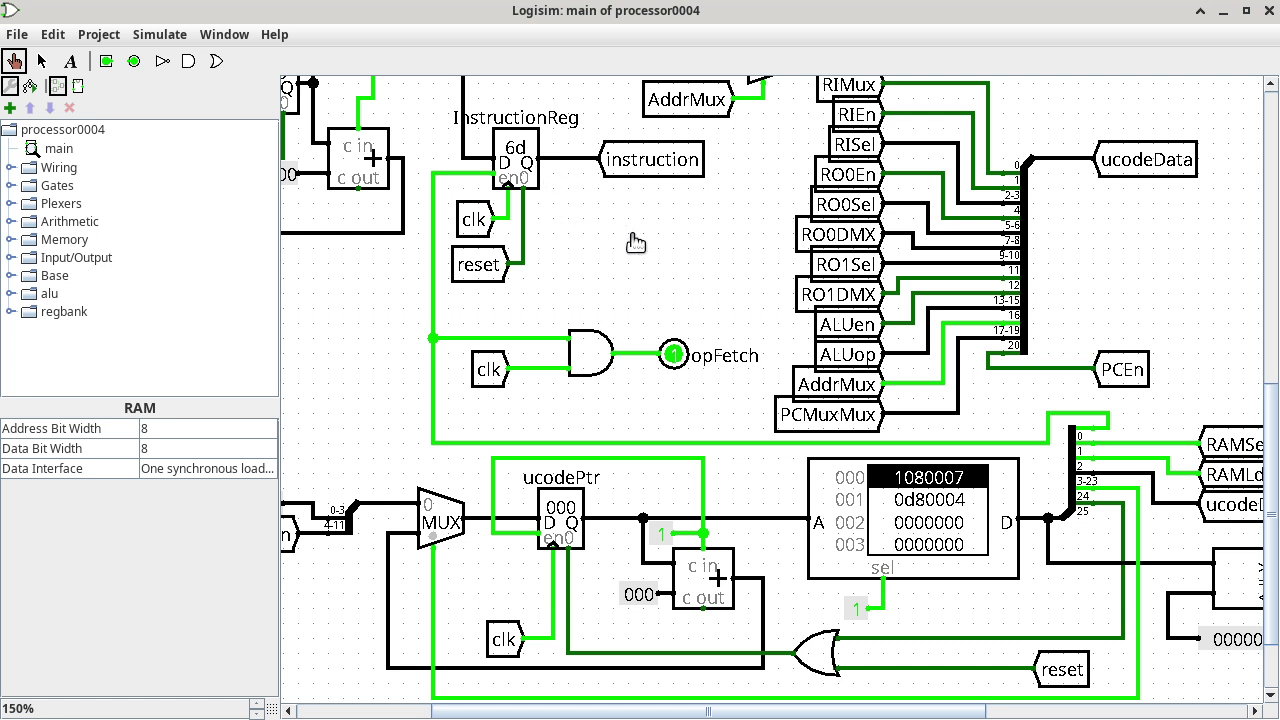
{"action": "scroll", "coordinate": [636, 243], "scroll_direction": "down", "scroll_amount": 1}
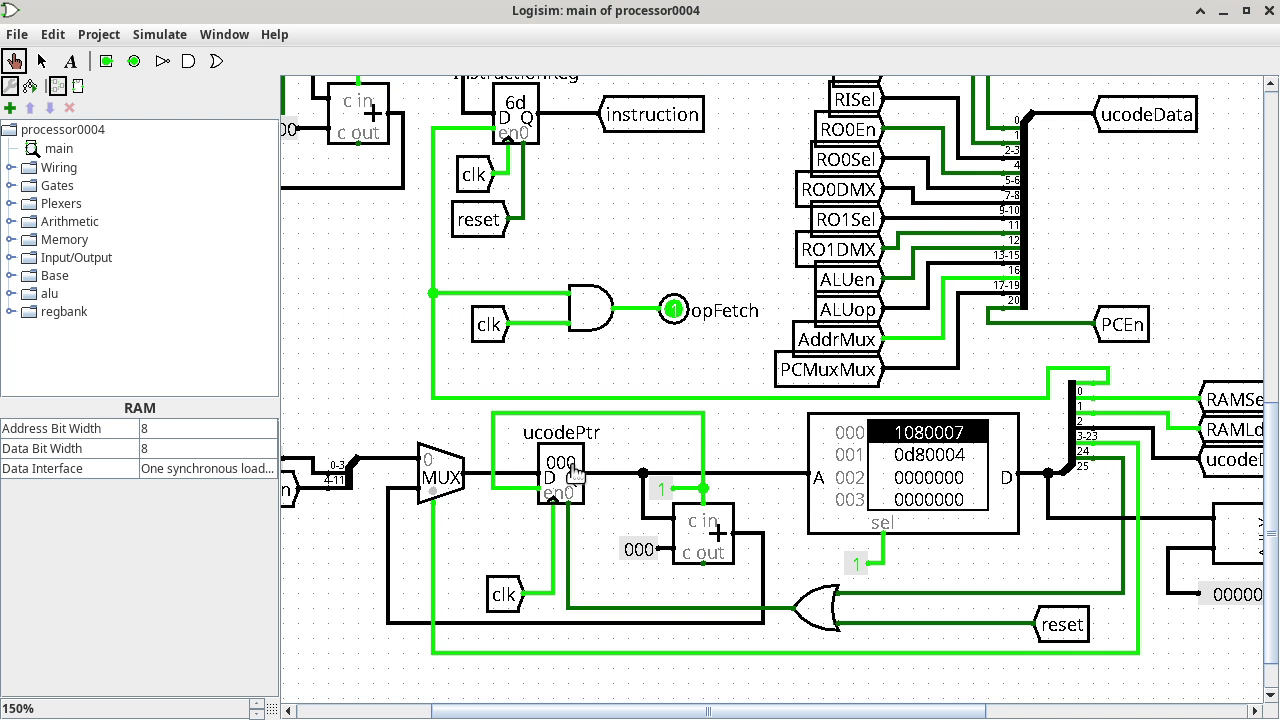
{"action": "key", "text": "ctrl+t"}
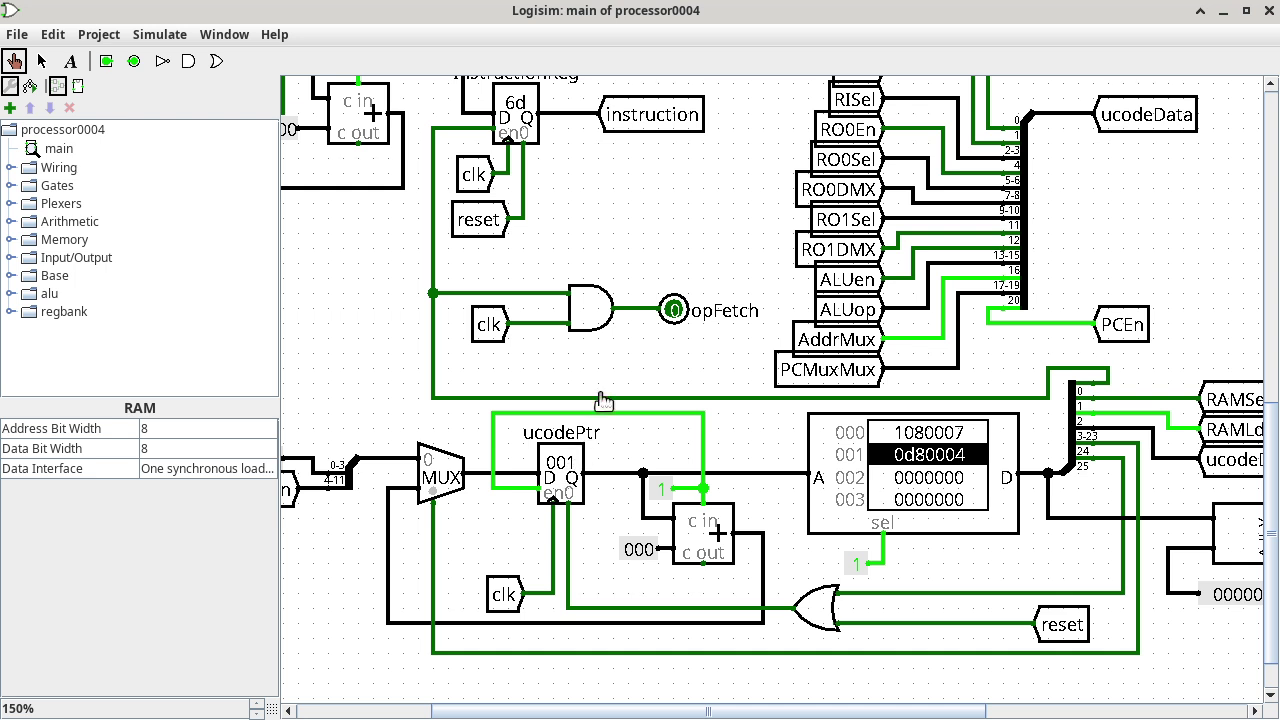
Inspect the program counter circuitry and tick the clock once to increment the program counter
{"action": "scroll", "coordinate": [603, 400], "scroll_direction": "up", "scroll_amount": 3}
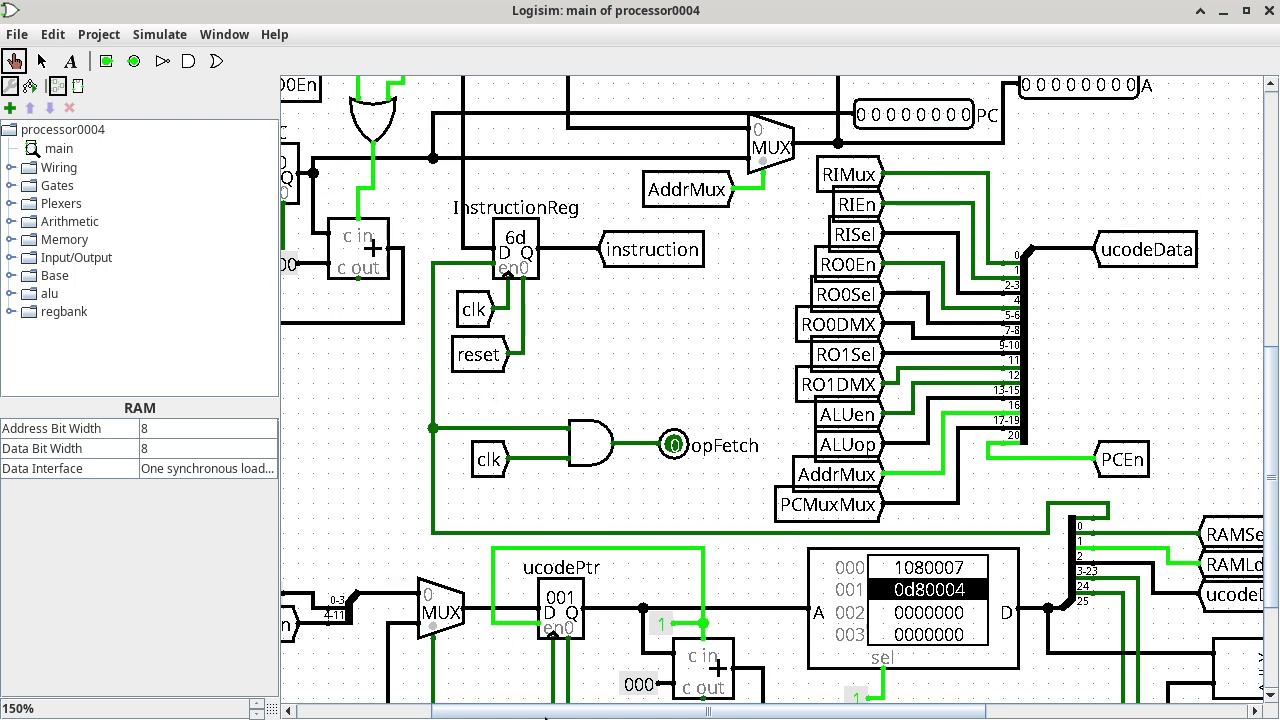
{"action": "left_click_drag", "start_coordinate": [551, 712], "coordinate": [457, 712]}
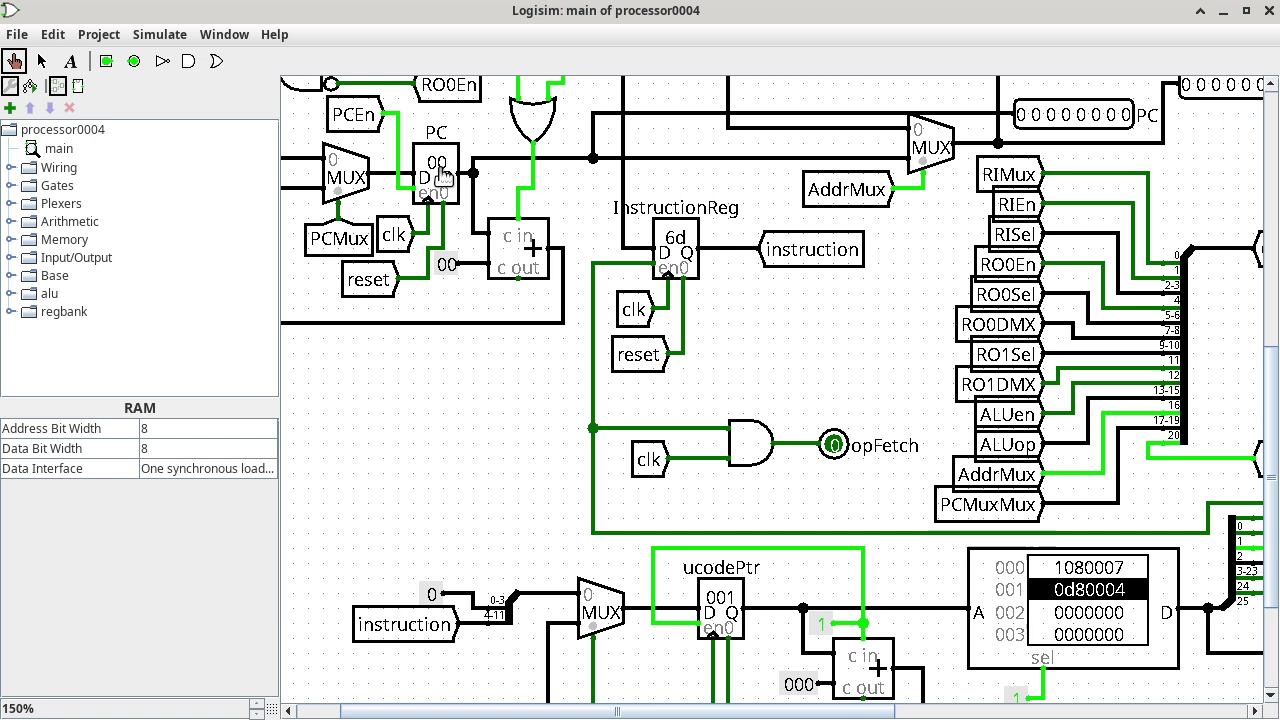
{"action": "key", "text": "ctrl+t"}
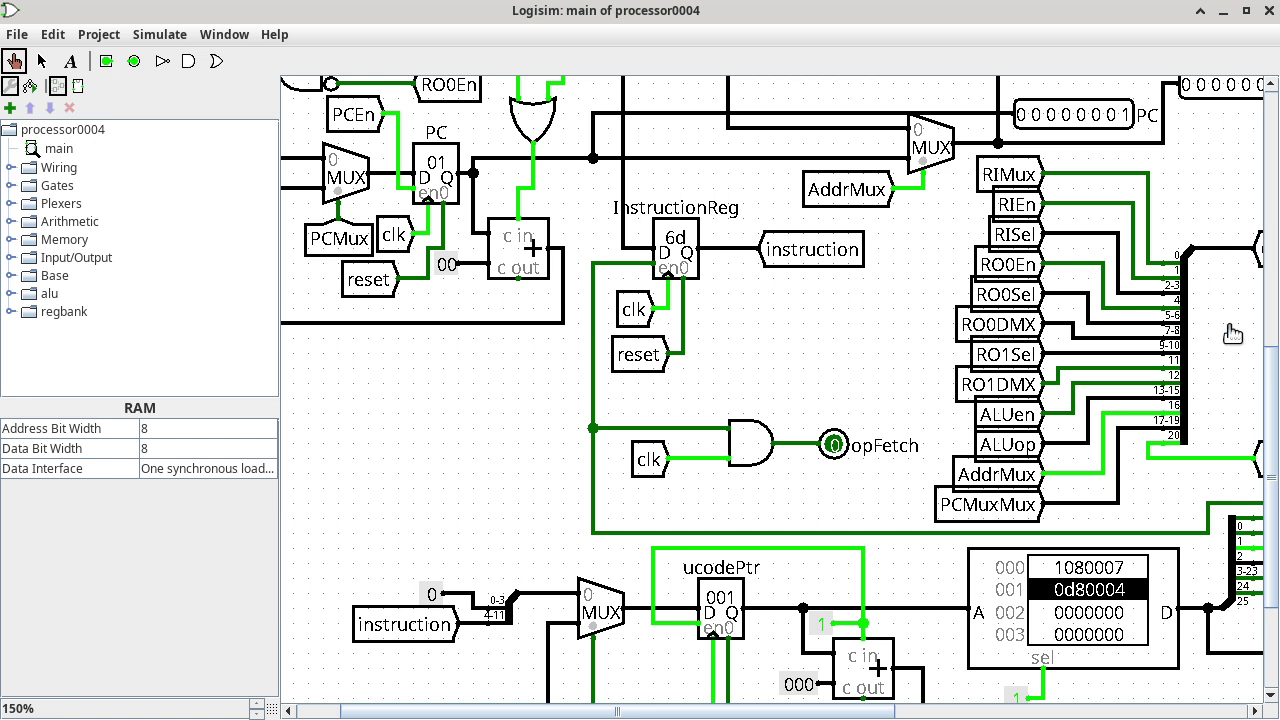
Tick the clock to load the microcode pointer from the fetched instruction, and inspect the register bank's input signals
{"action": "scroll", "coordinate": [1275, 405], "scroll_direction": "down", "scroll_amount": 5}
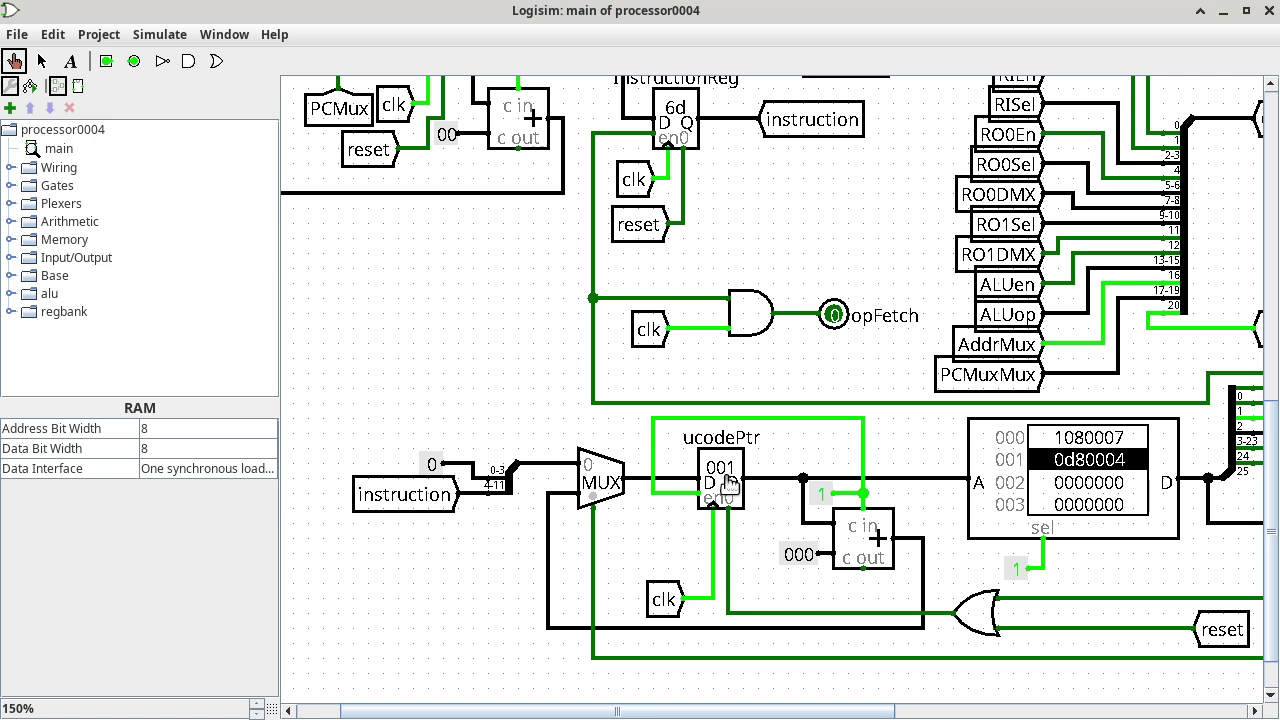
{"action": "key", "text": "ctrl+t"}
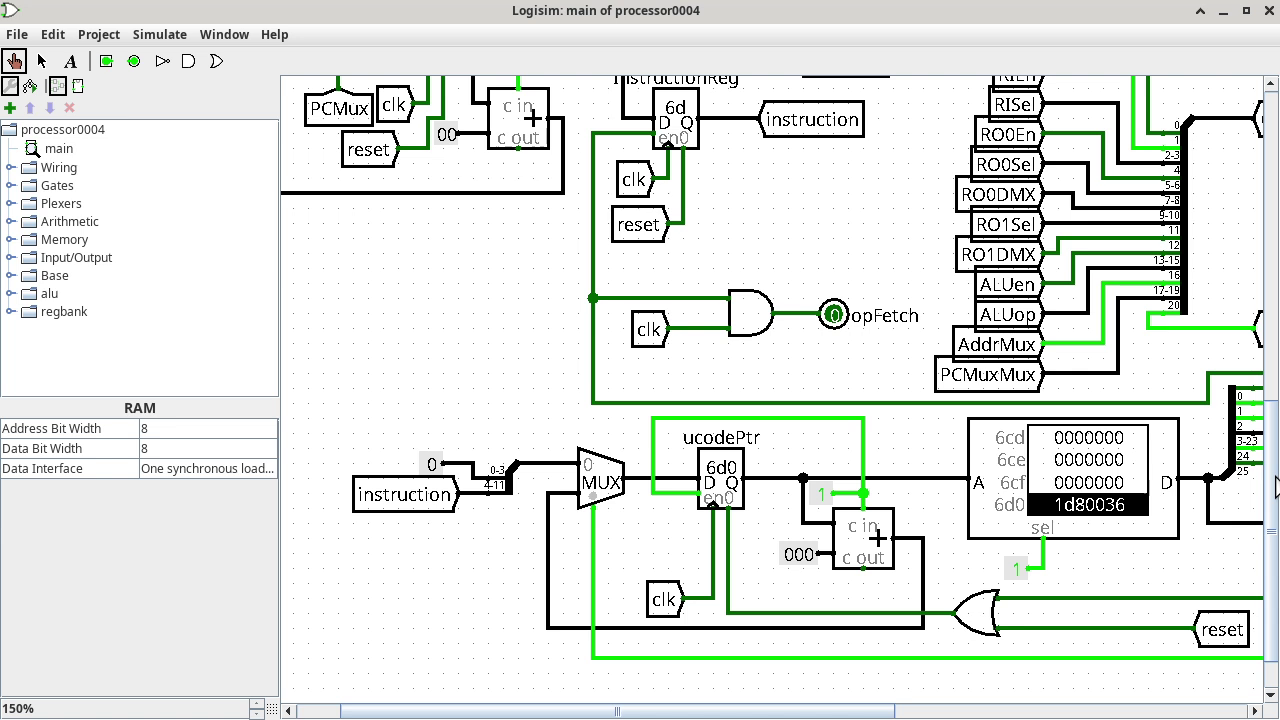
{"action": "left_click_drag", "start_coordinate": [1275, 484], "coordinate": [1276, 273]}
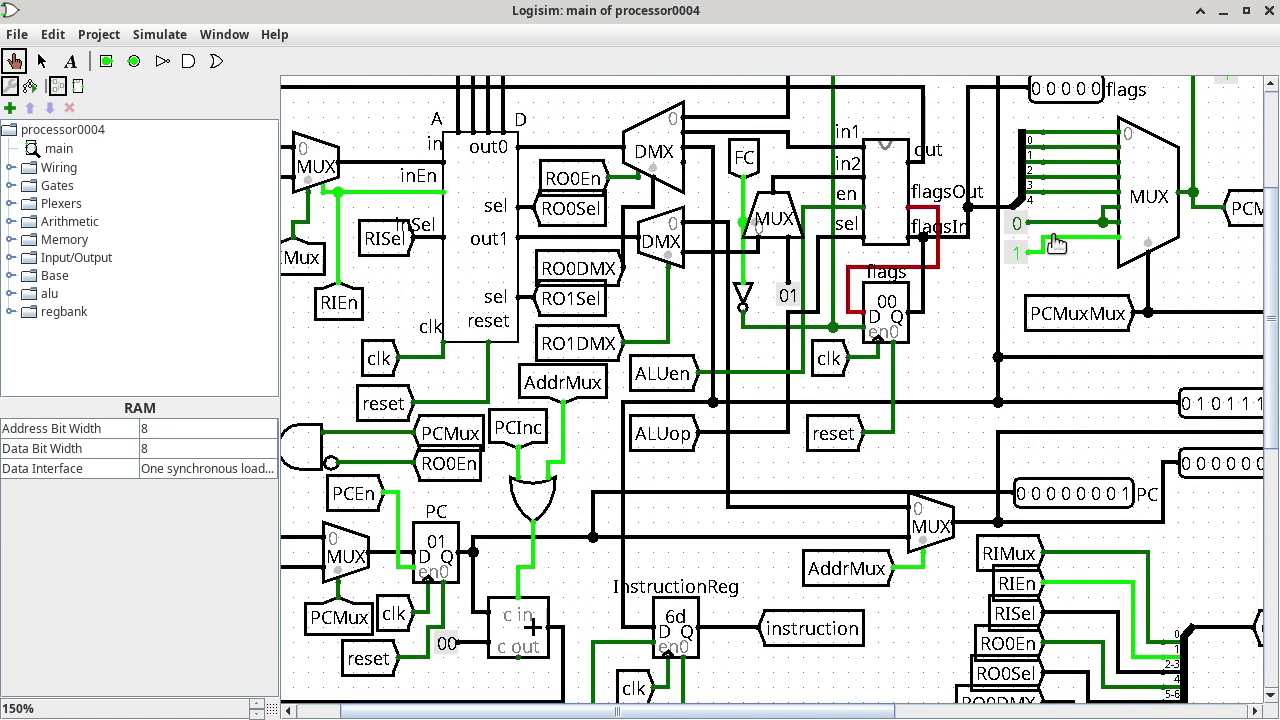
View the regBank subcircuit to examine which register the decoder enables, and return to the main circuit
{"action": "left_click", "coordinate": [489, 247]}
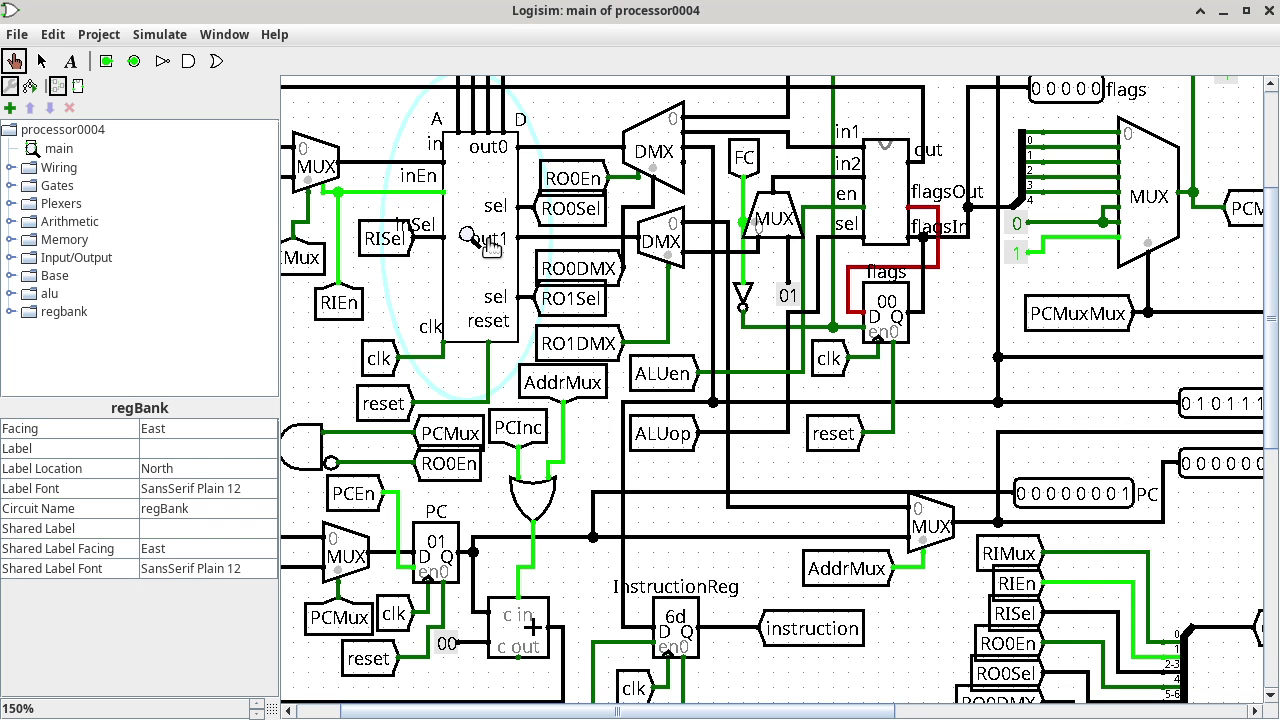
{"action": "right_click", "coordinate": [488, 241]}
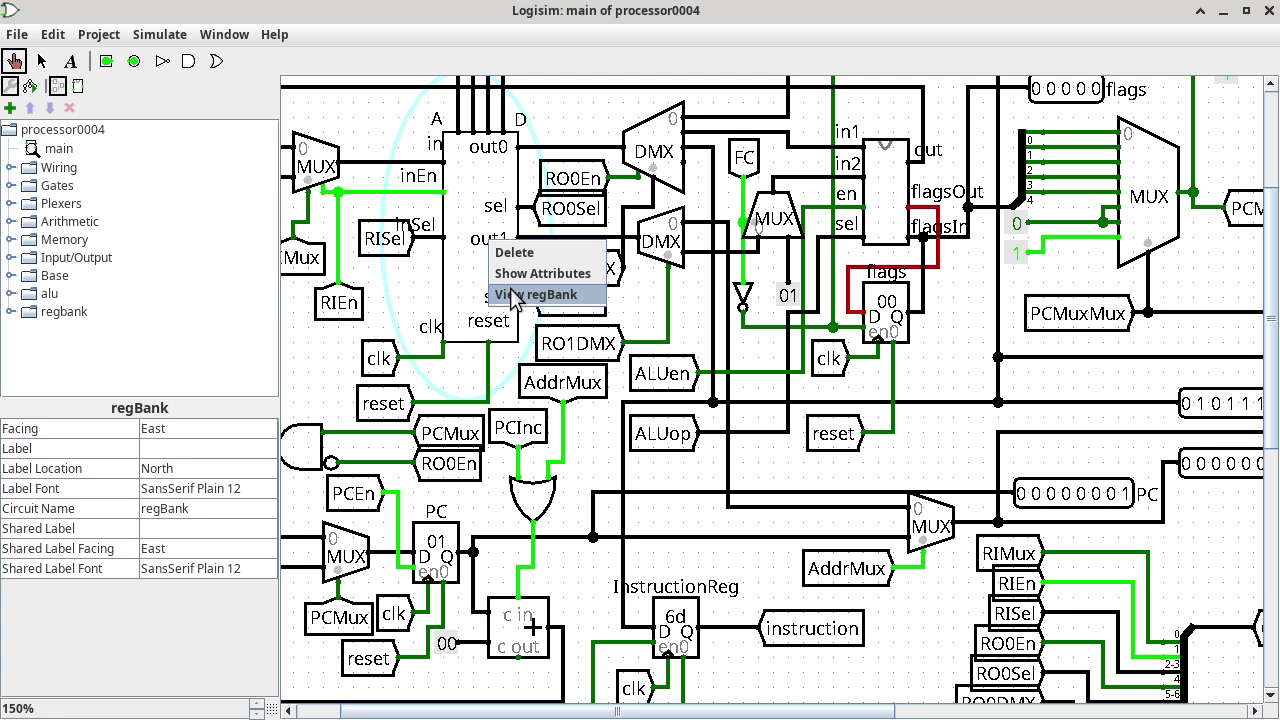
{"action": "left_click", "coordinate": [513, 294]}
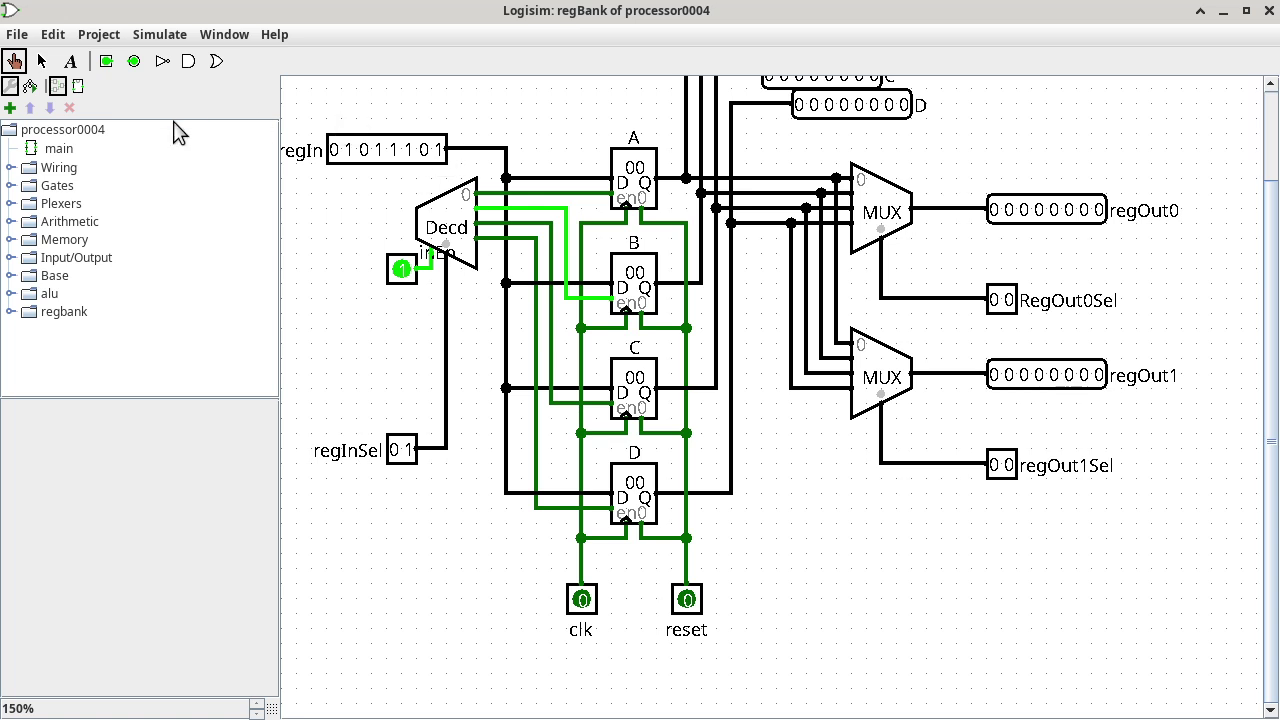
{"action": "left_click", "coordinate": [54, 152]}
{"action": "double_click", "coordinate": [54, 152]}
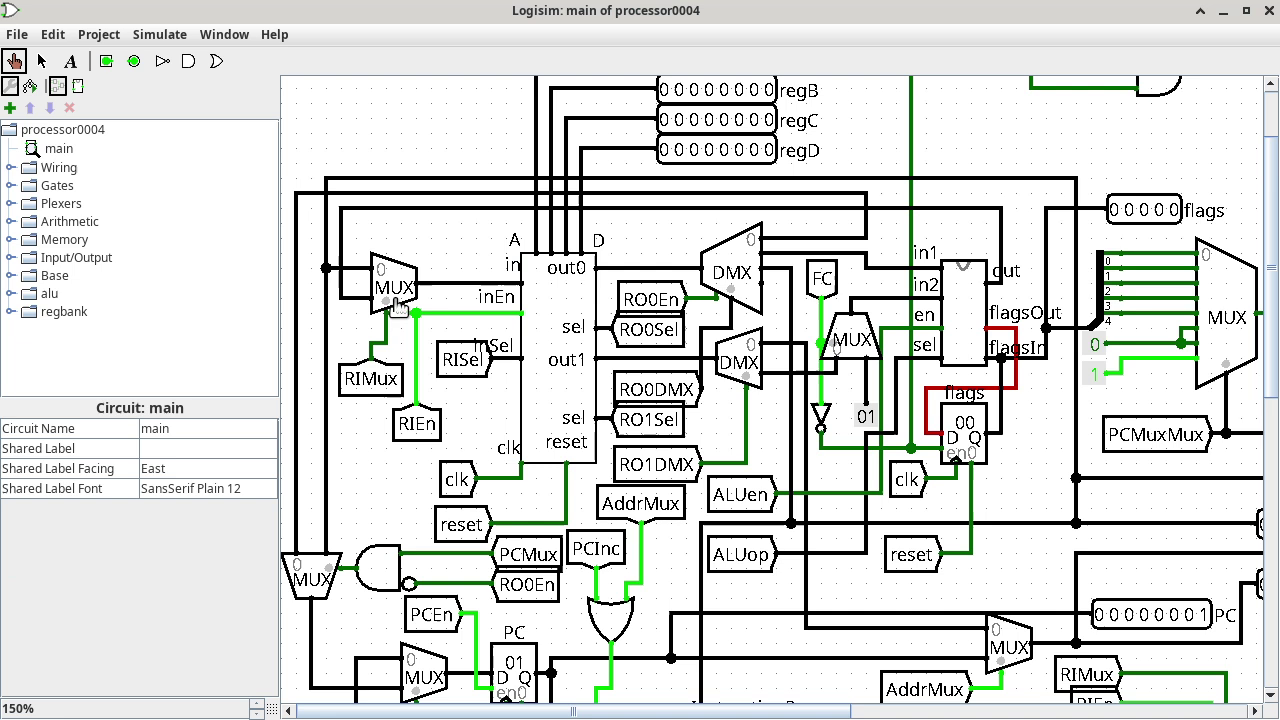
Trace the RISel signal to the microcode splitter and inspect the ucodeData and microcode ROM output values
{"action": "left_click", "coordinate": [500, 366]}
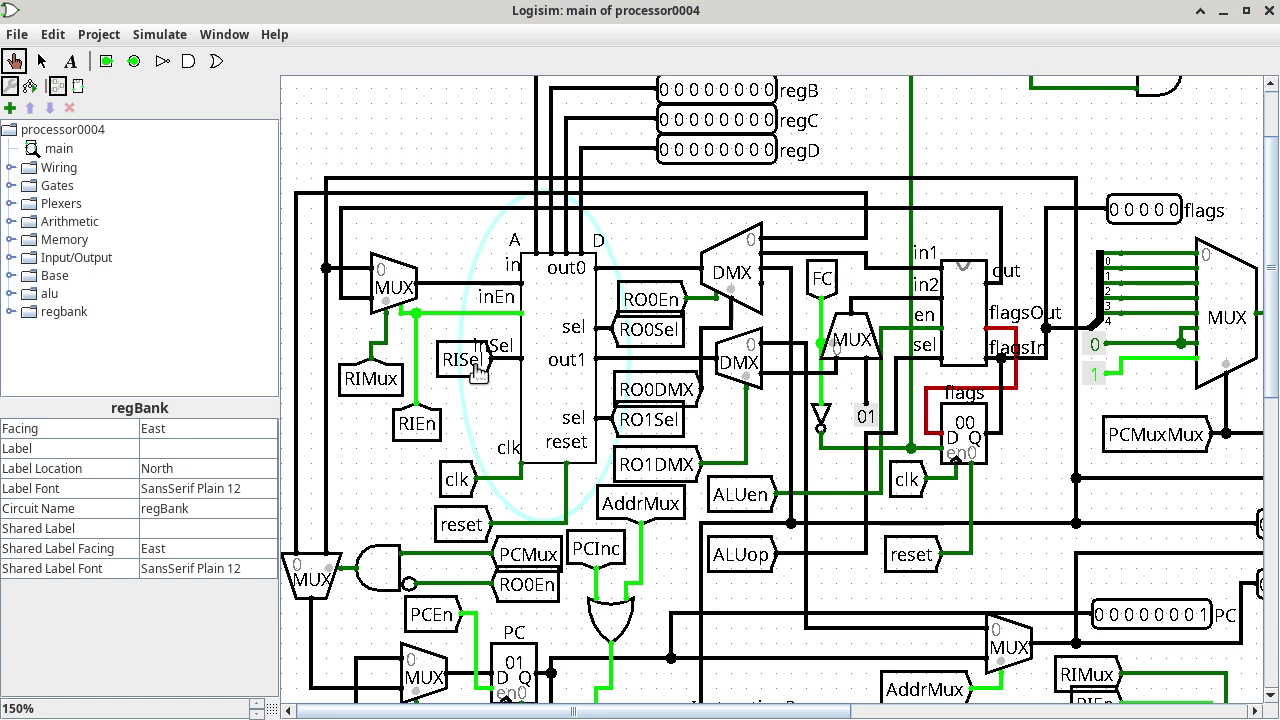
{"action": "scroll", "coordinate": [625, 370], "scroll_direction": "down", "scroll_amount": 3}
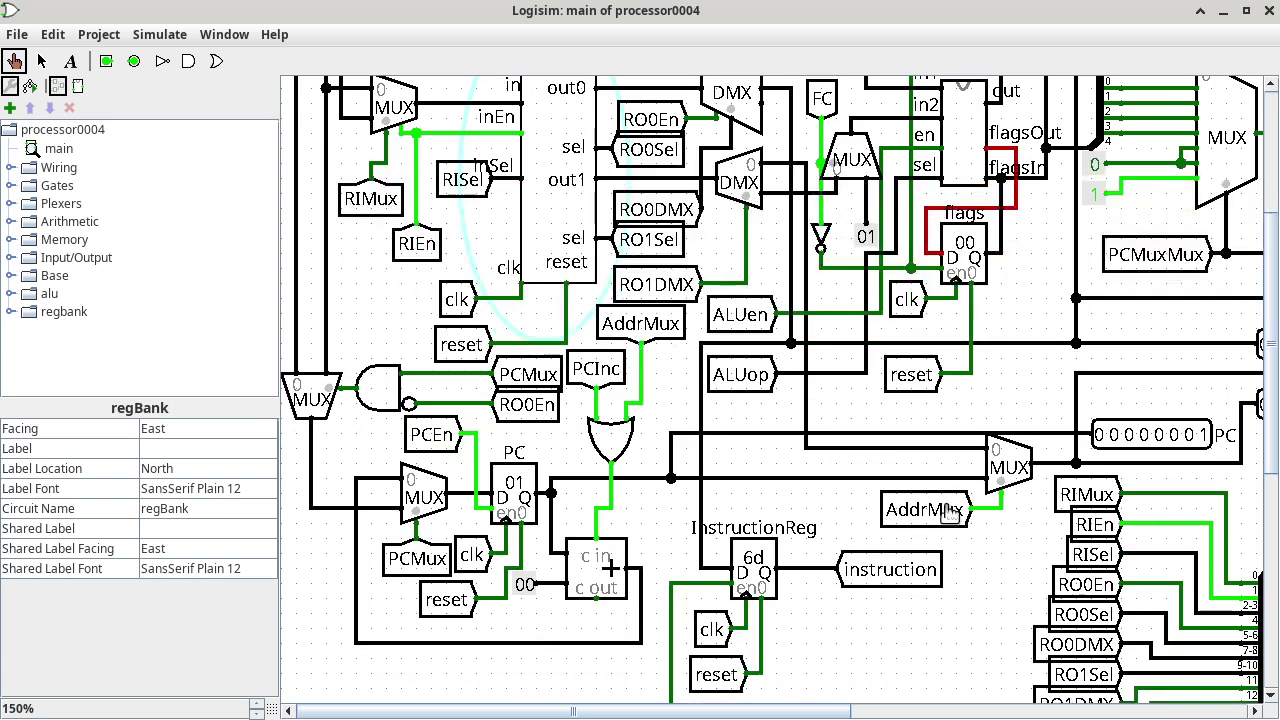
{"action": "left_click_drag", "start_coordinate": [822, 716], "coordinate": [1012, 700]}
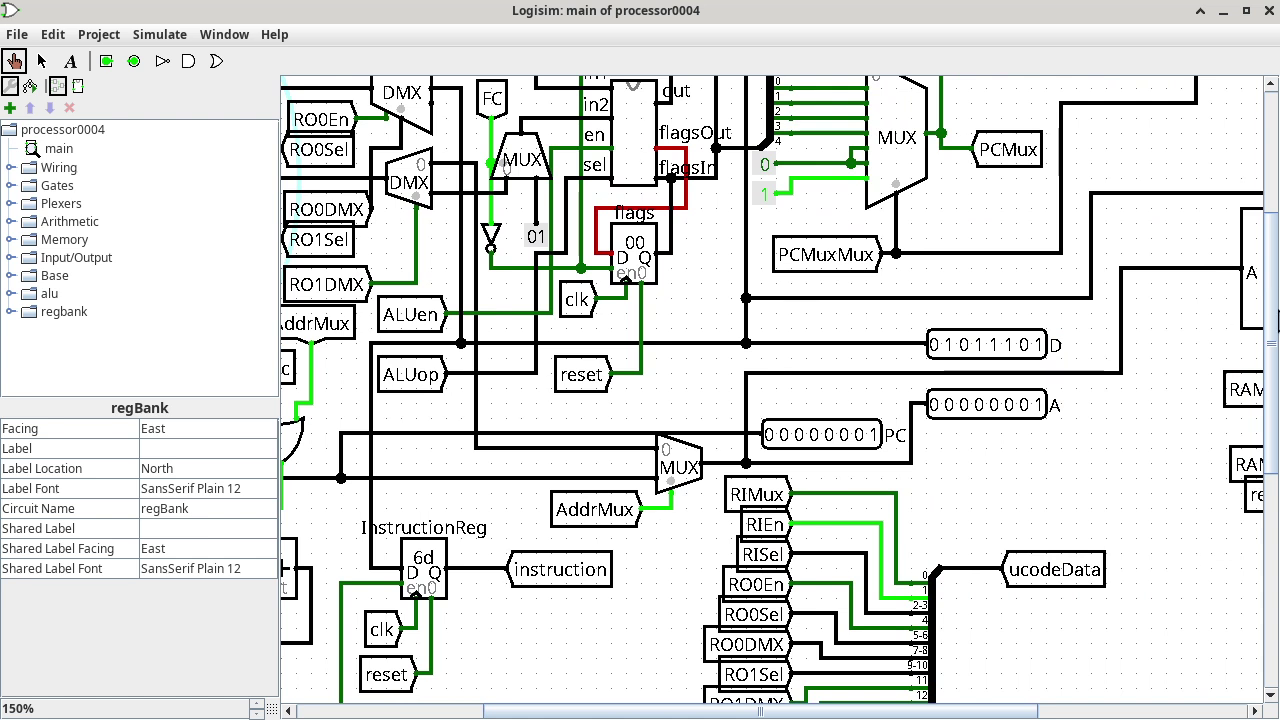
{"action": "left_click_drag", "start_coordinate": [1275, 318], "coordinate": [1275, 394]}
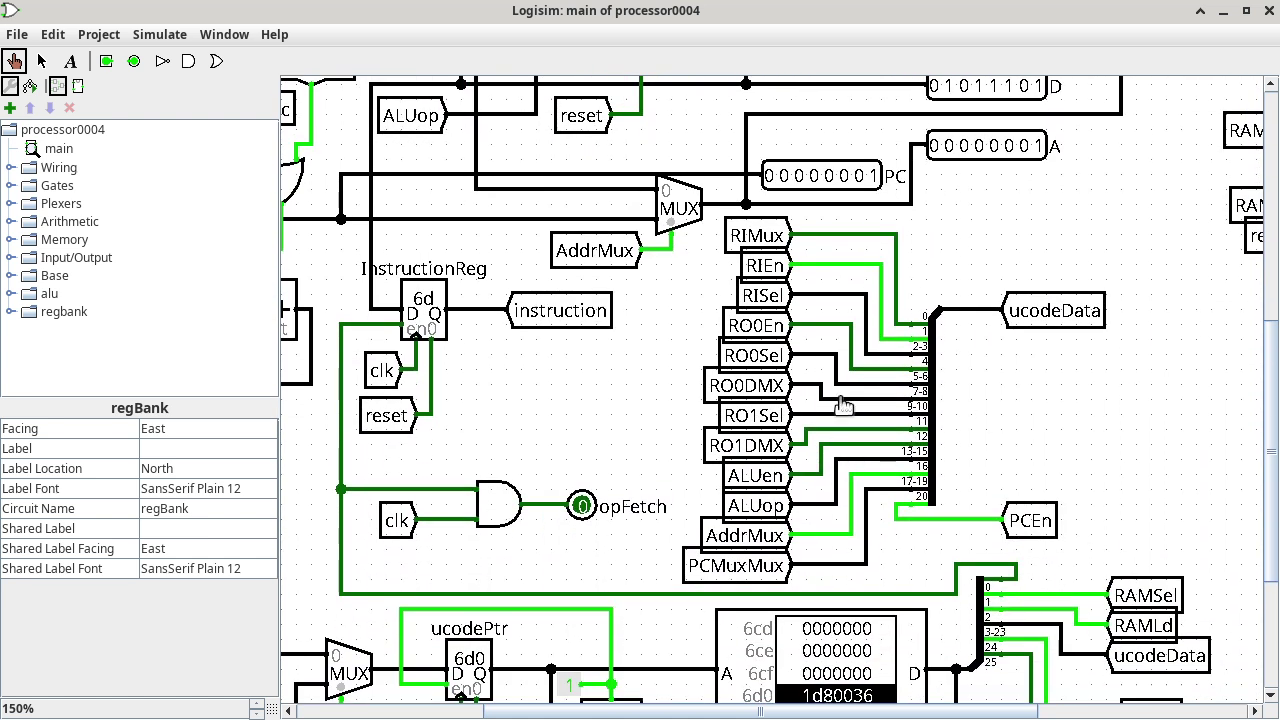
{"action": "left_click", "coordinate": [822, 302]}
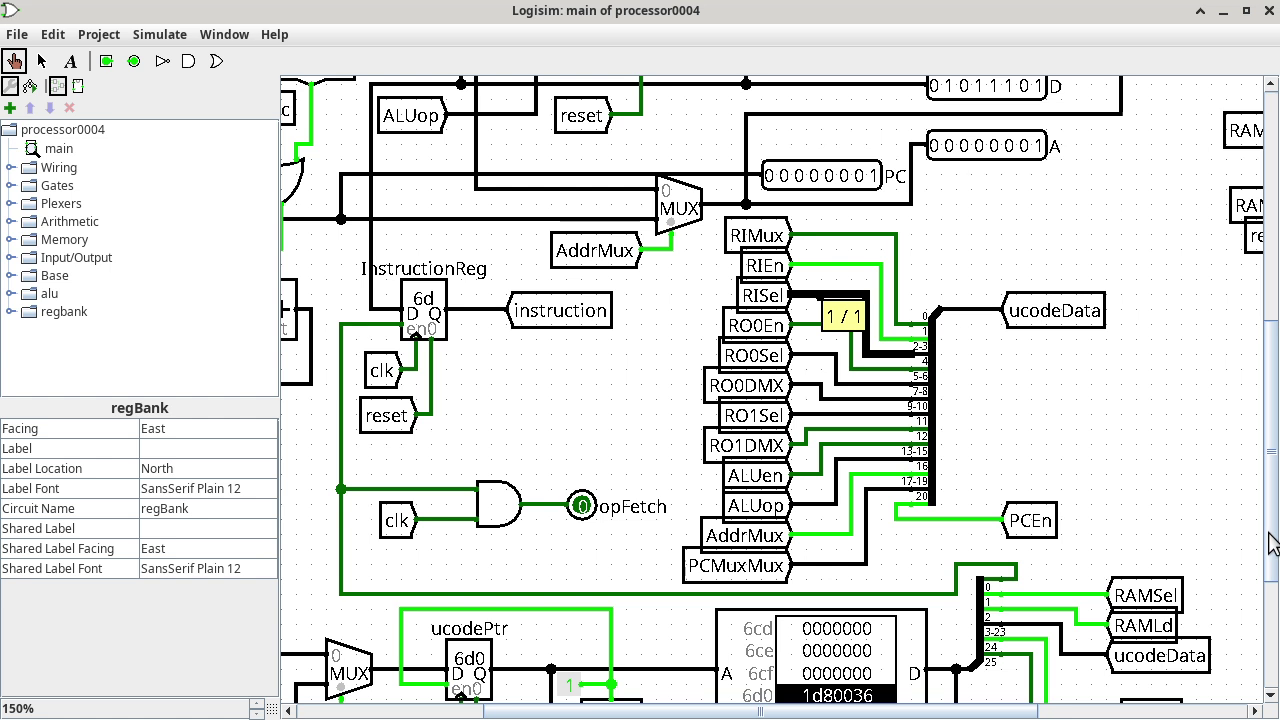
{"action": "scroll", "coordinate": [1272, 555], "scroll_direction": "down", "scroll_amount": 3}
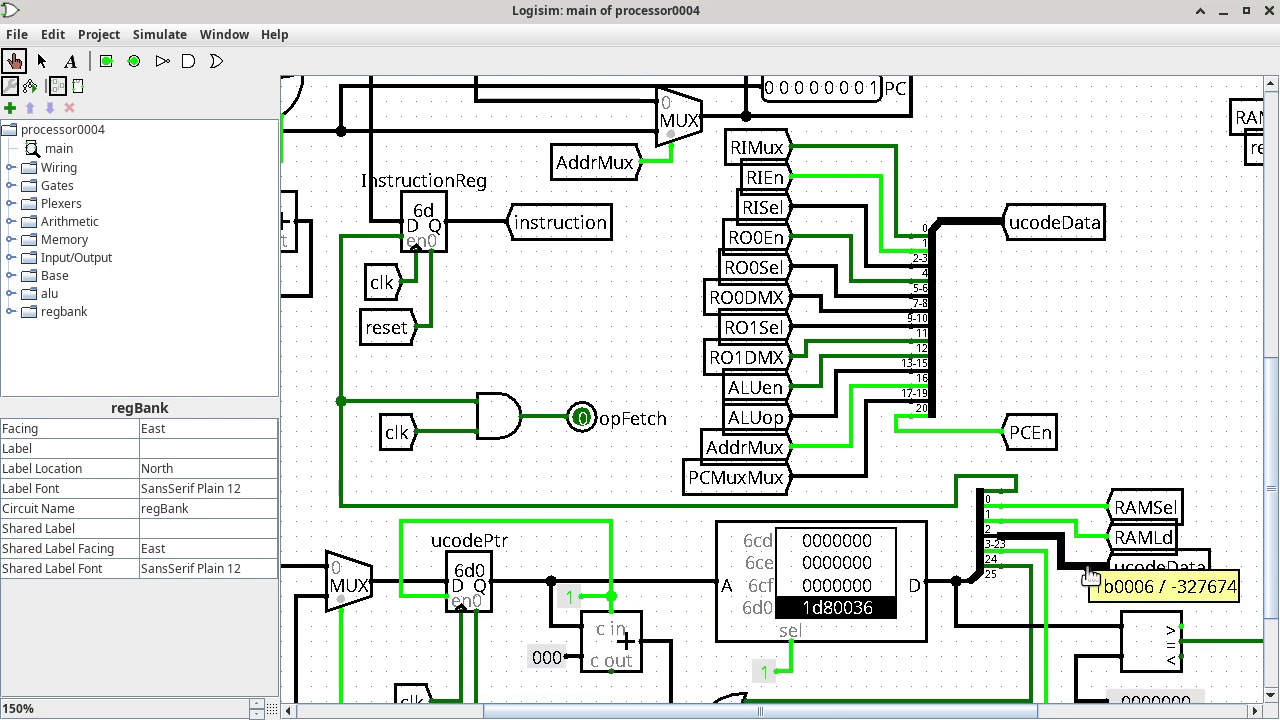
{"action": "mouse_move", "coordinate": [938, 592]}
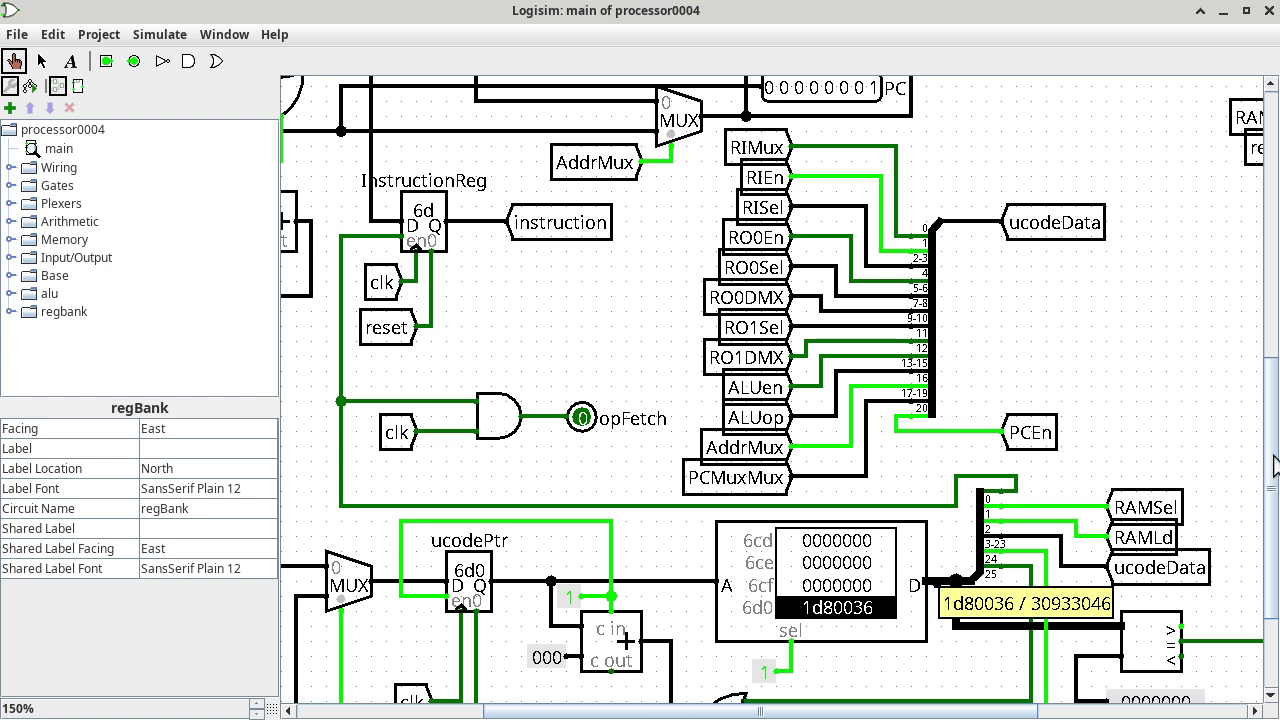
Probe the RIMux and RIEn control wires at the register bank's inputs in the main circuit
{"action": "scroll", "coordinate": [1274, 450], "scroll_direction": "up", "scroll_amount": 1}
{"action": "left_click_drag", "start_coordinate": [1274, 450], "coordinate": [1265, 290]}
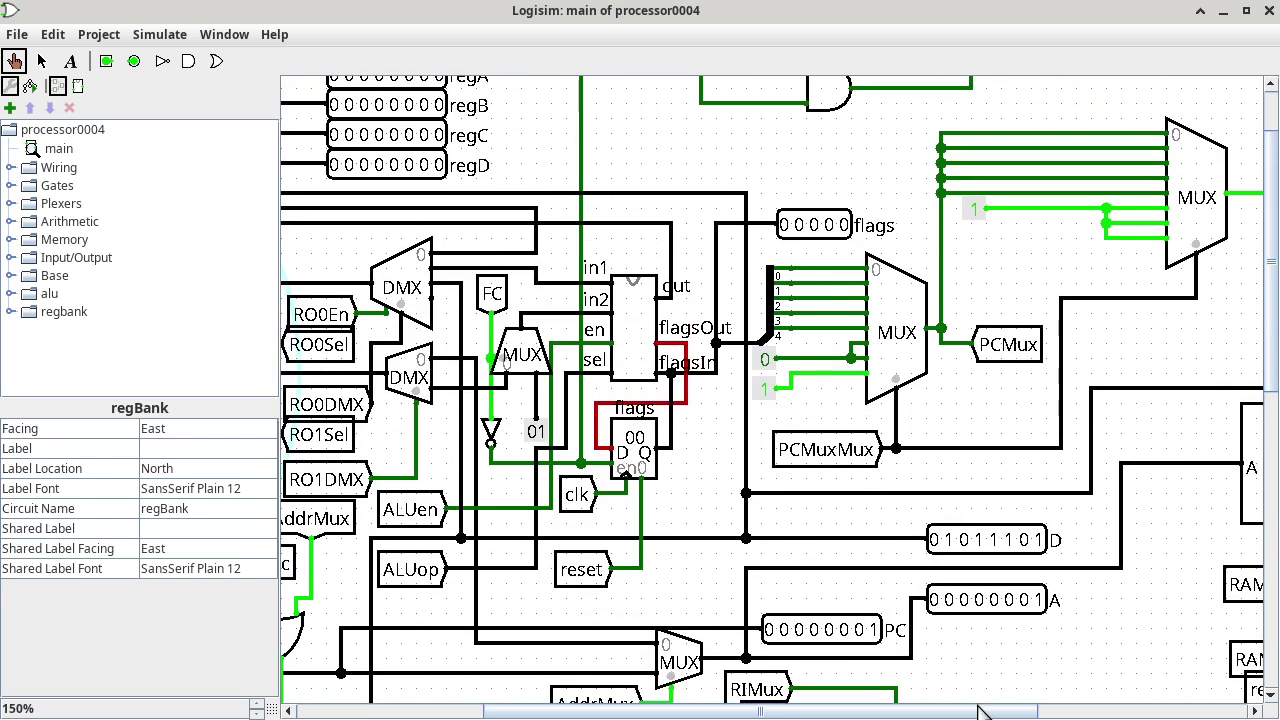
{"action": "left_click_drag", "start_coordinate": [980, 710], "coordinate": [770, 717]}
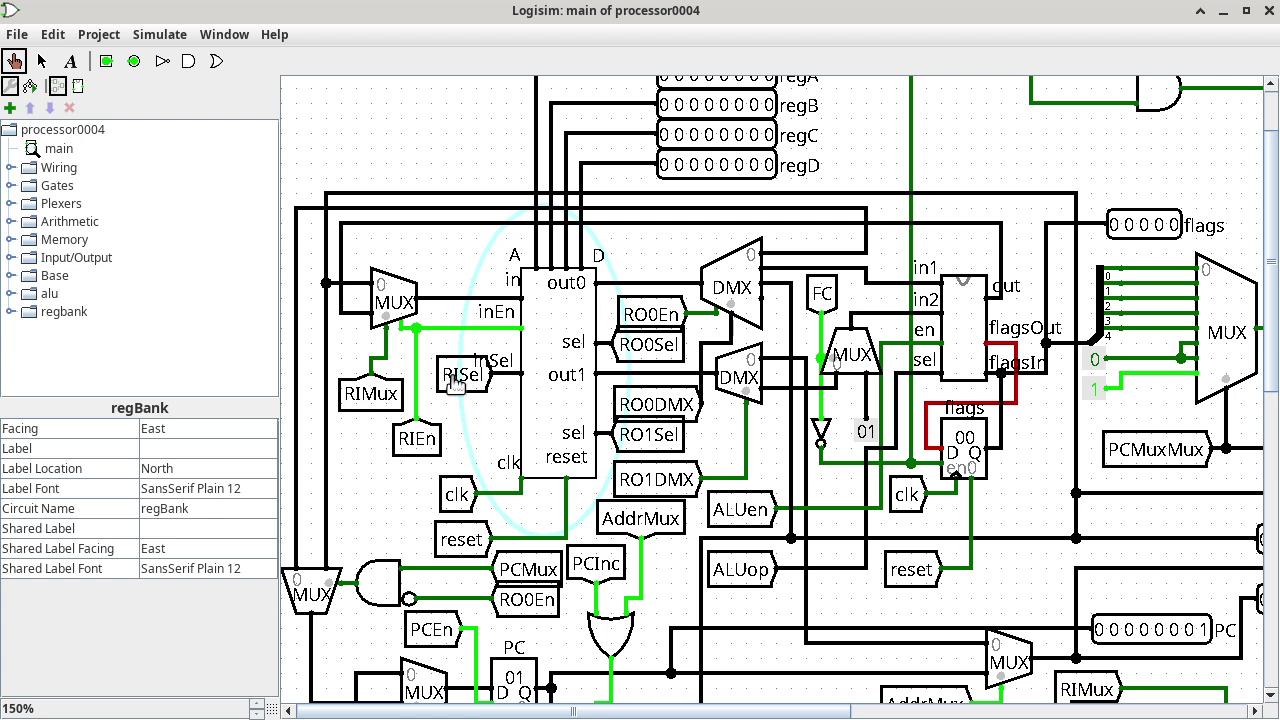
{"action": "left_click", "coordinate": [388, 360]}
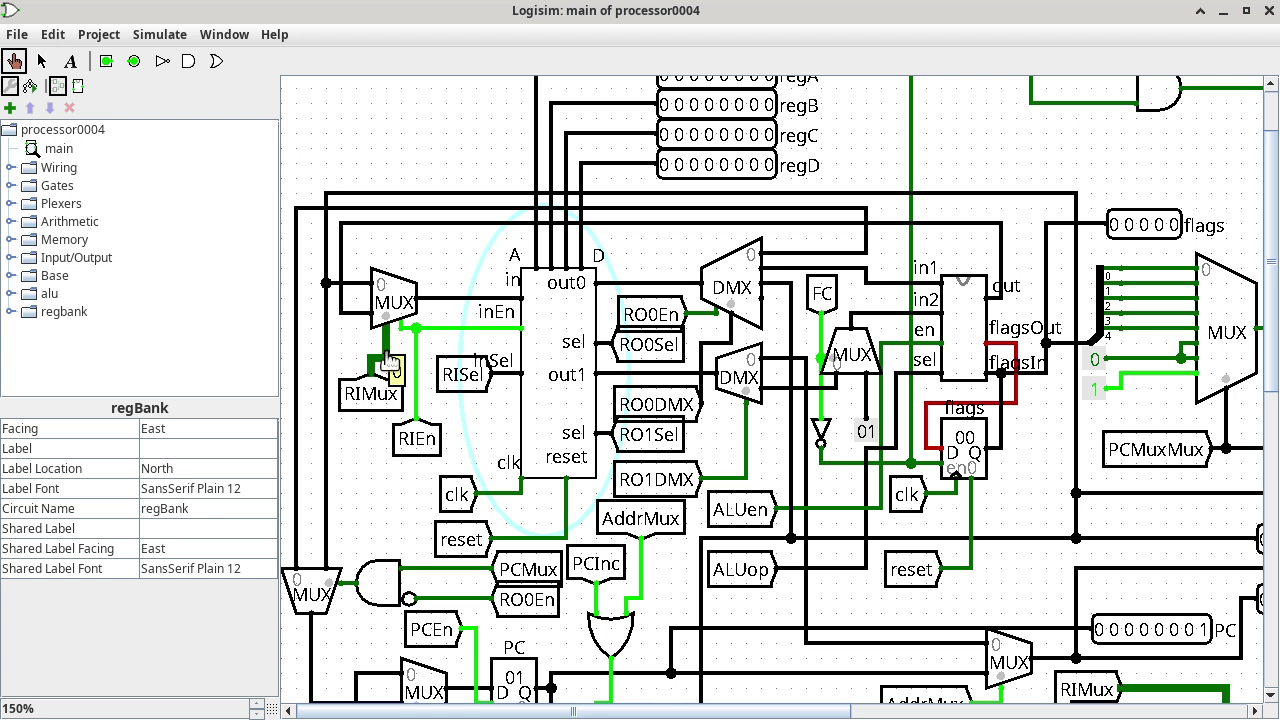
{"action": "left_click", "coordinate": [416, 405]}
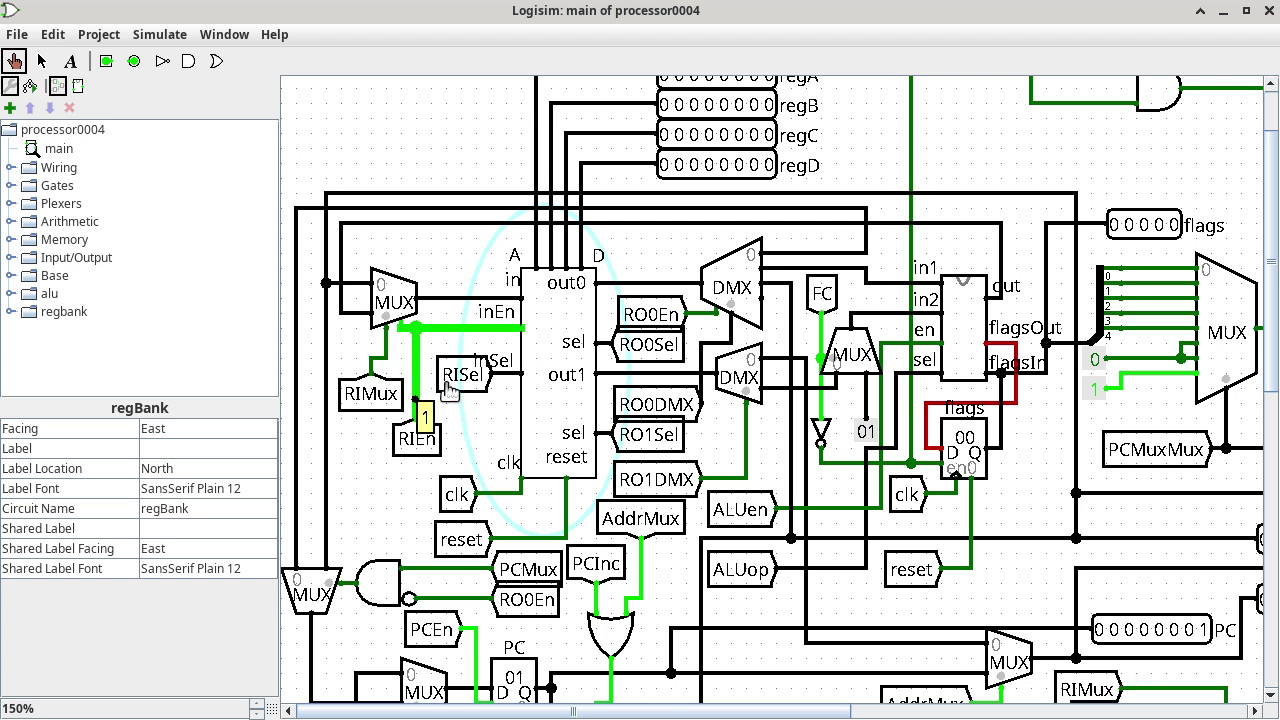
View the regBank subcircuit, probe the data line feeding its registers, and return to the main circuit
{"action": "left_click", "coordinate": [511, 381]}
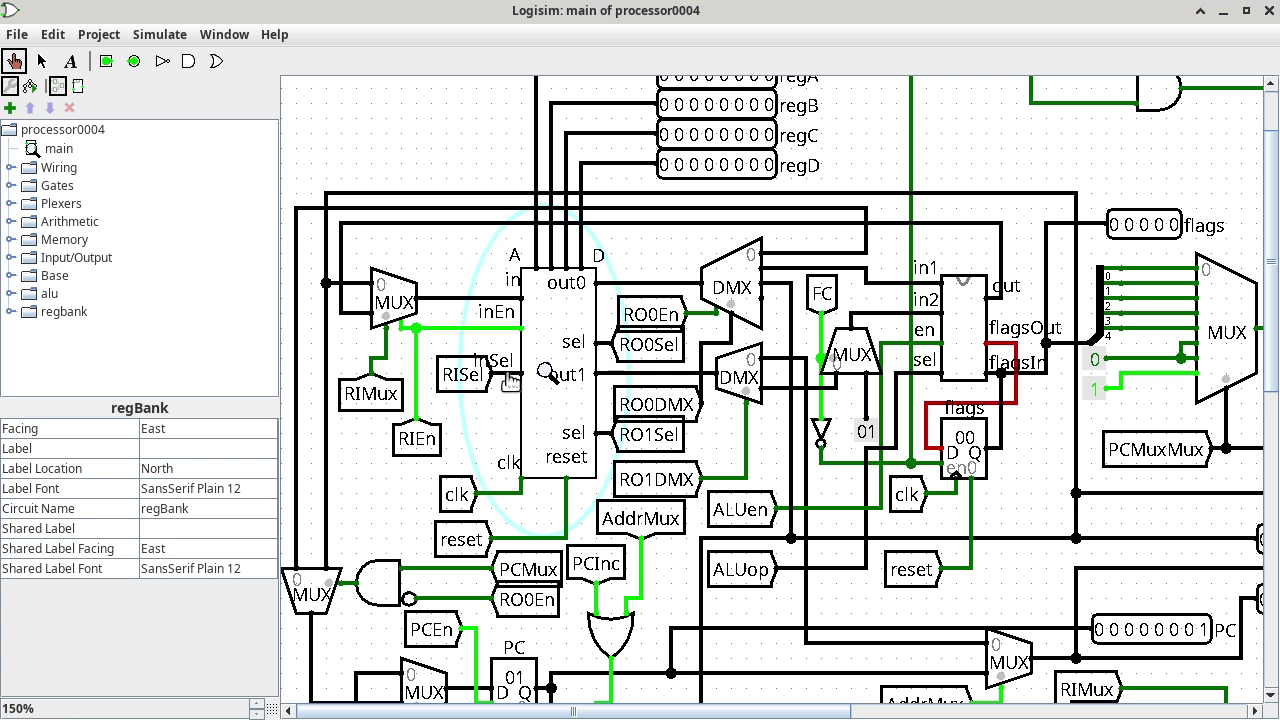
{"action": "right_click", "coordinate": [510, 378]}
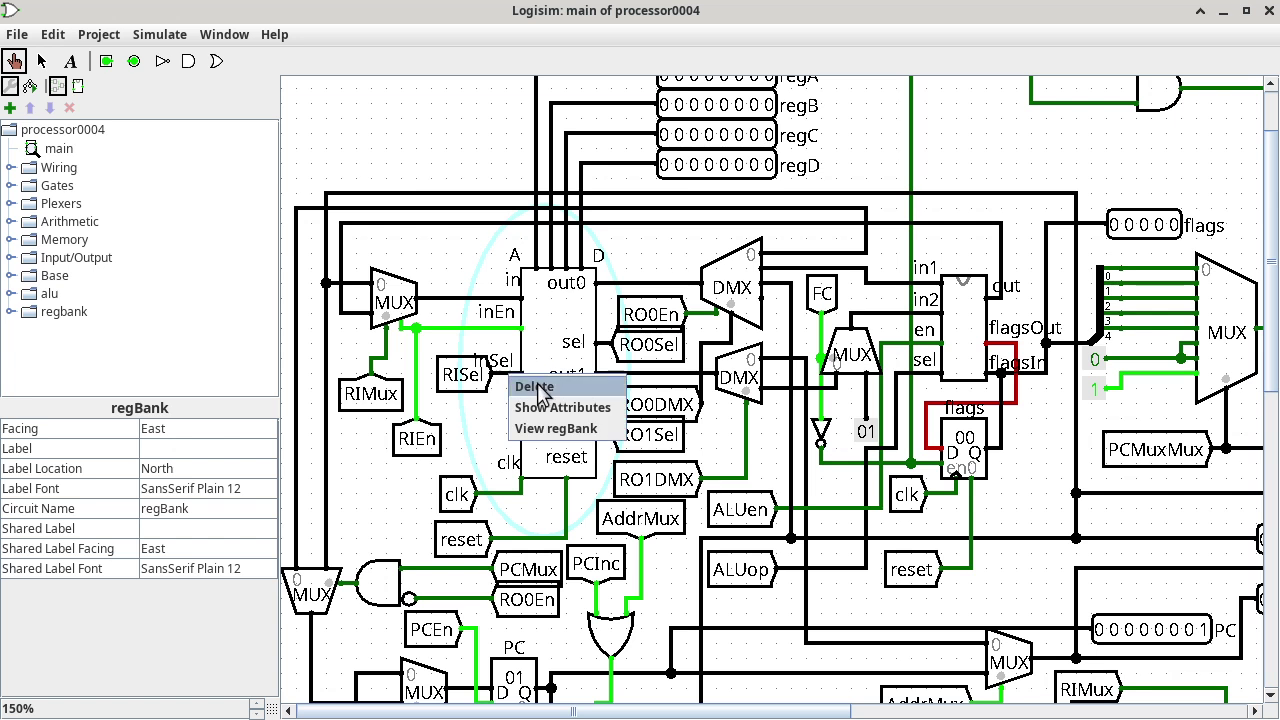
{"action": "left_click", "coordinate": [588, 430]}
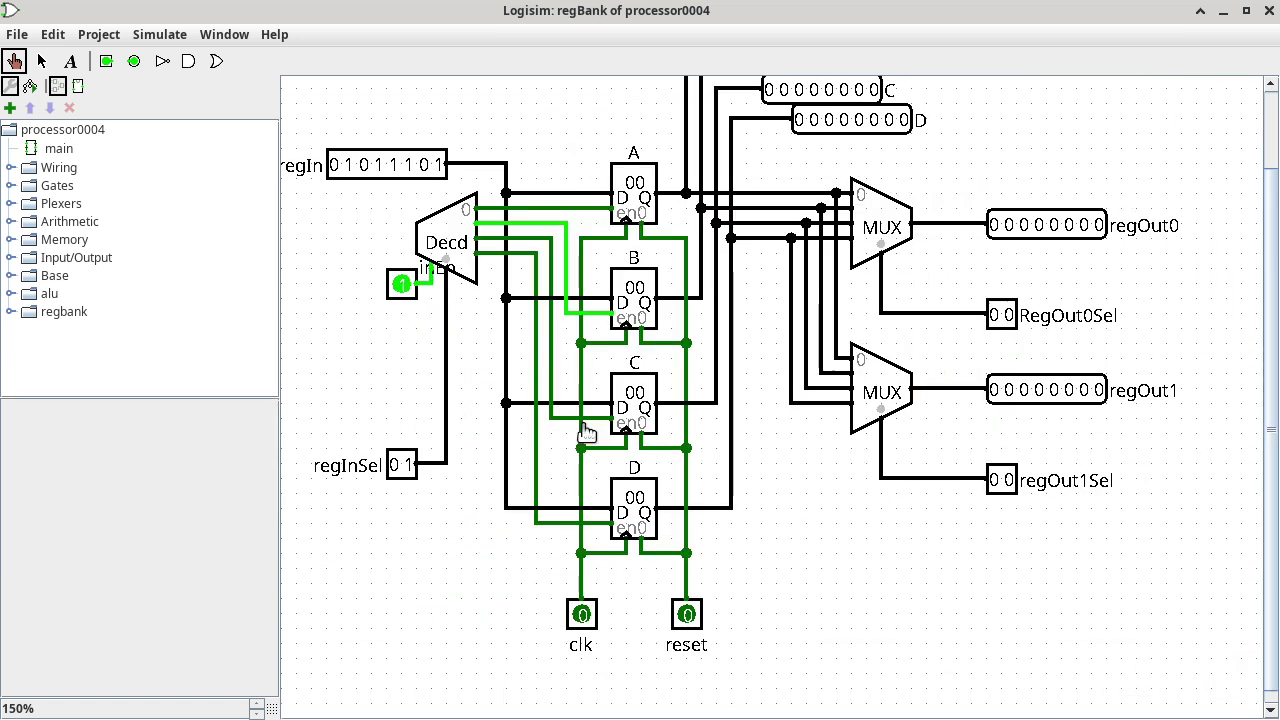
{"action": "left_click", "coordinate": [600, 302]}
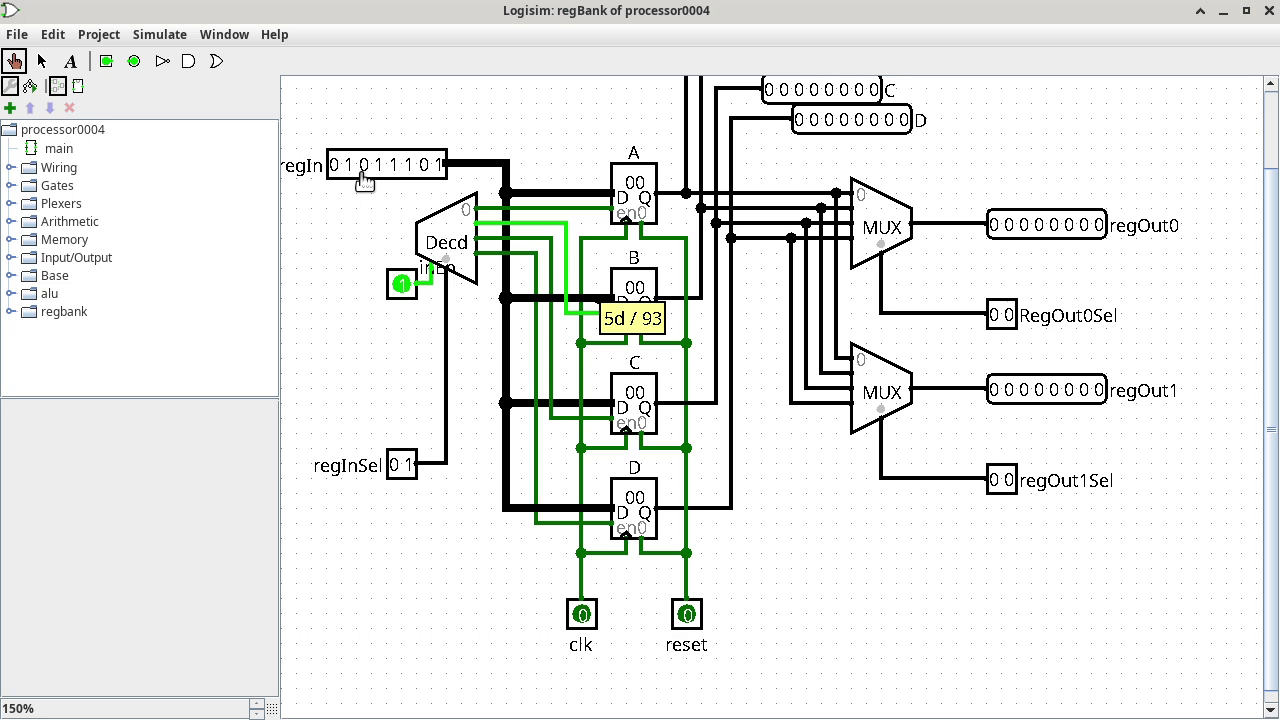
{"action": "double_click", "coordinate": [62, 149]}
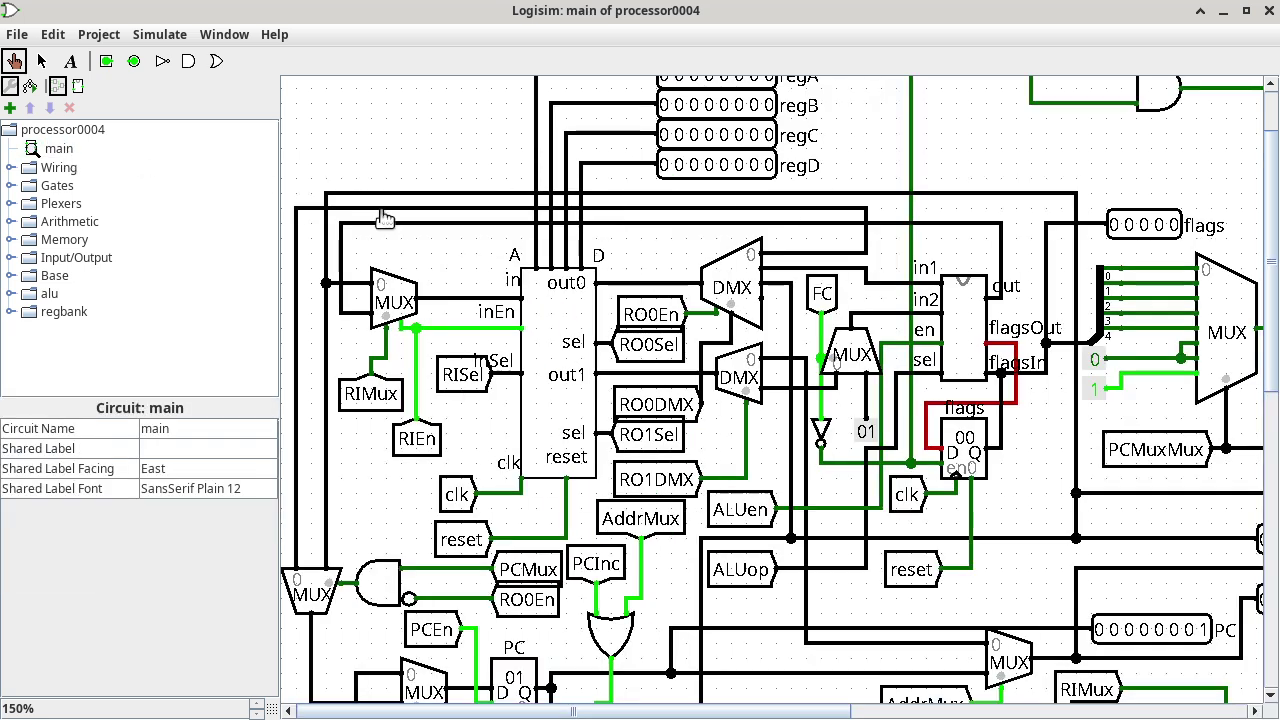
Trace the register bank's data input through its input multiplexer back to the RAM's data output
{"action": "left_click", "coordinate": [457, 300]}
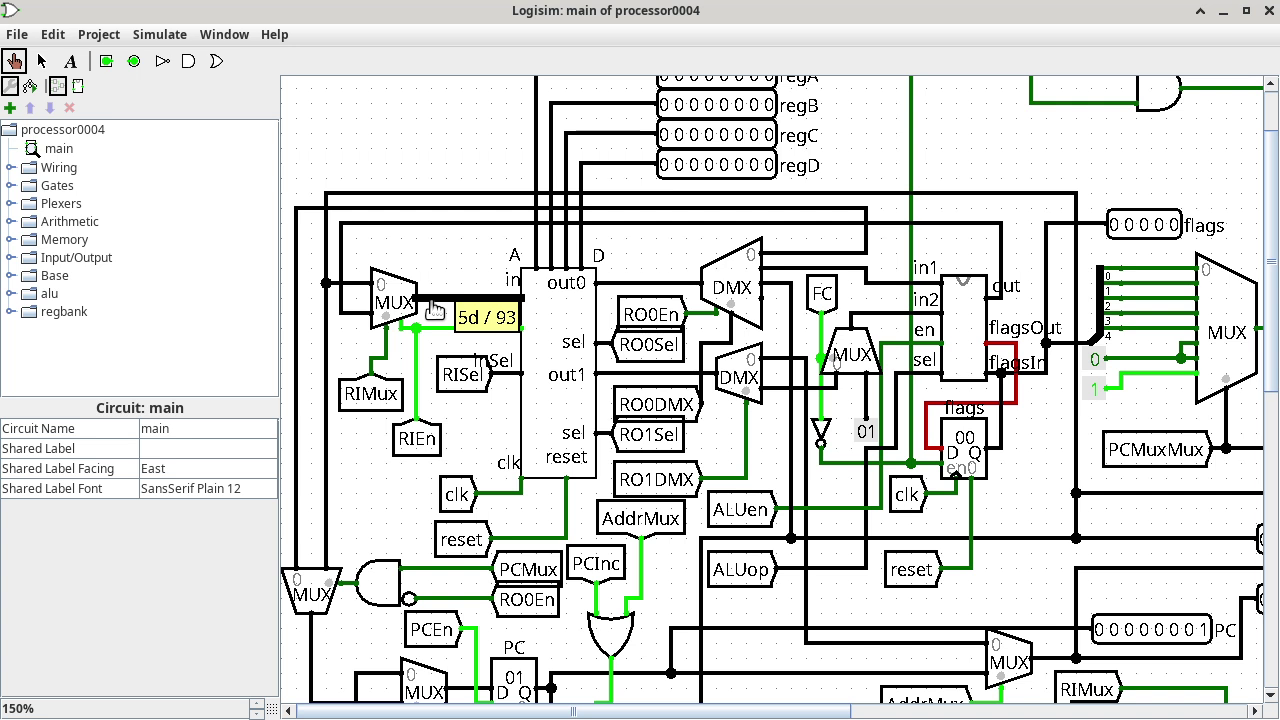
{"action": "left_click", "coordinate": [355, 289]}
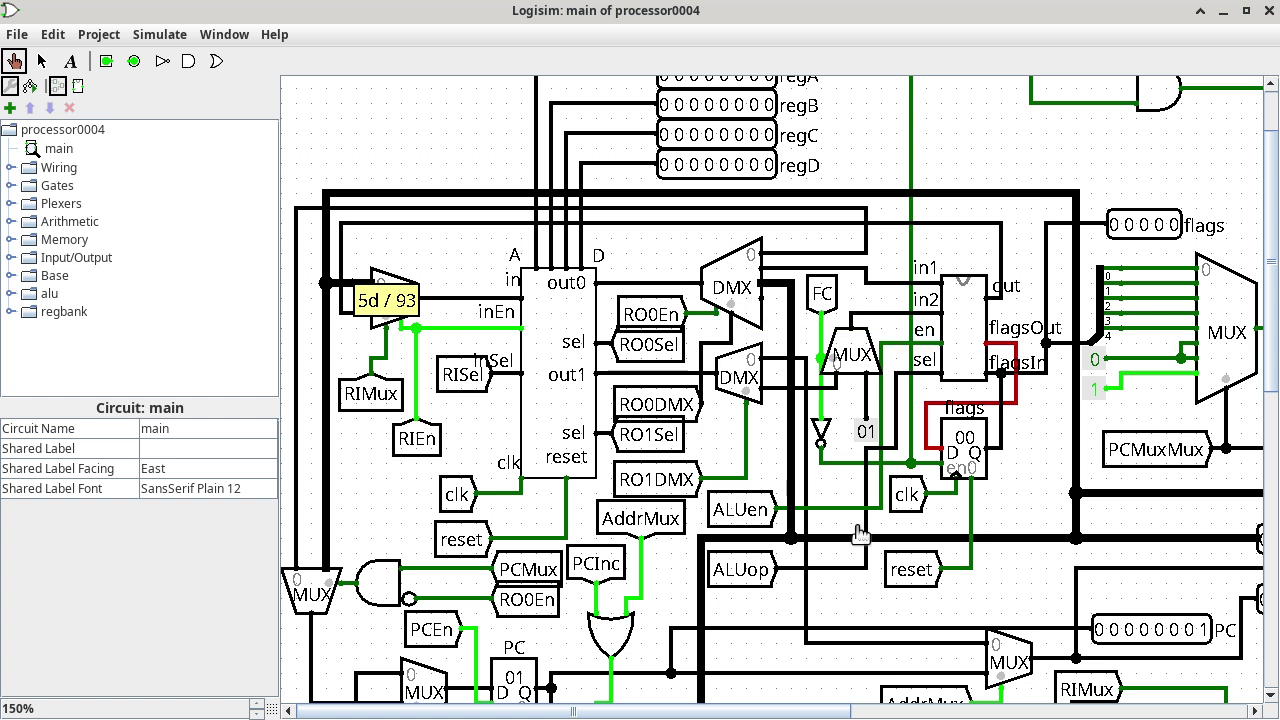
{"action": "scroll", "coordinate": [858, 535], "scroll_direction": "down", "scroll_amount": 3}
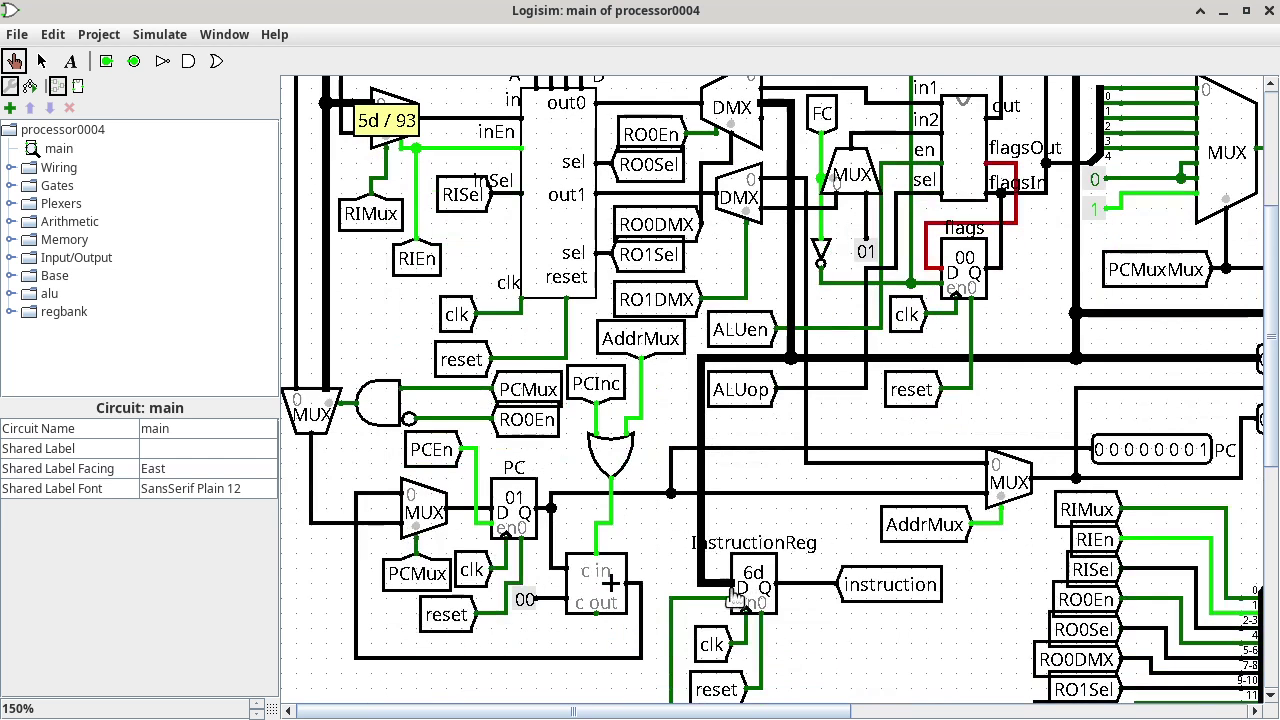
{"action": "left_click", "coordinate": [838, 421]}
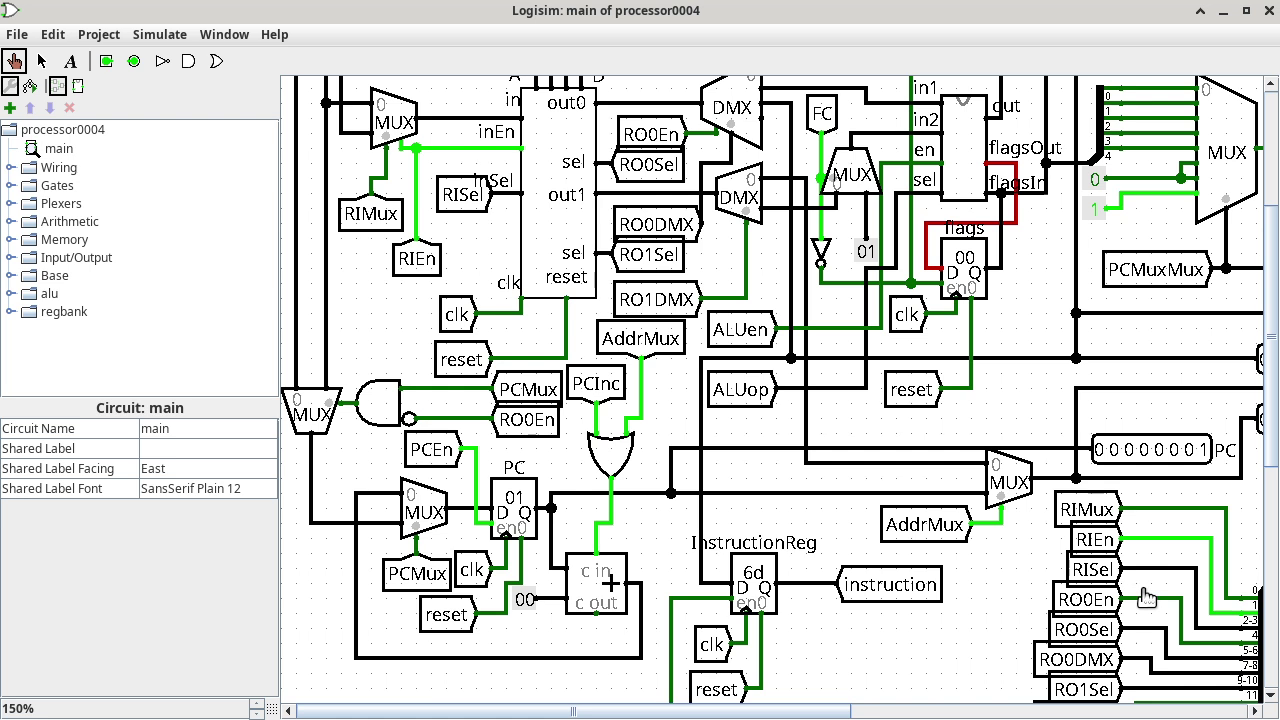
{"action": "left_click", "coordinate": [1200, 712]}
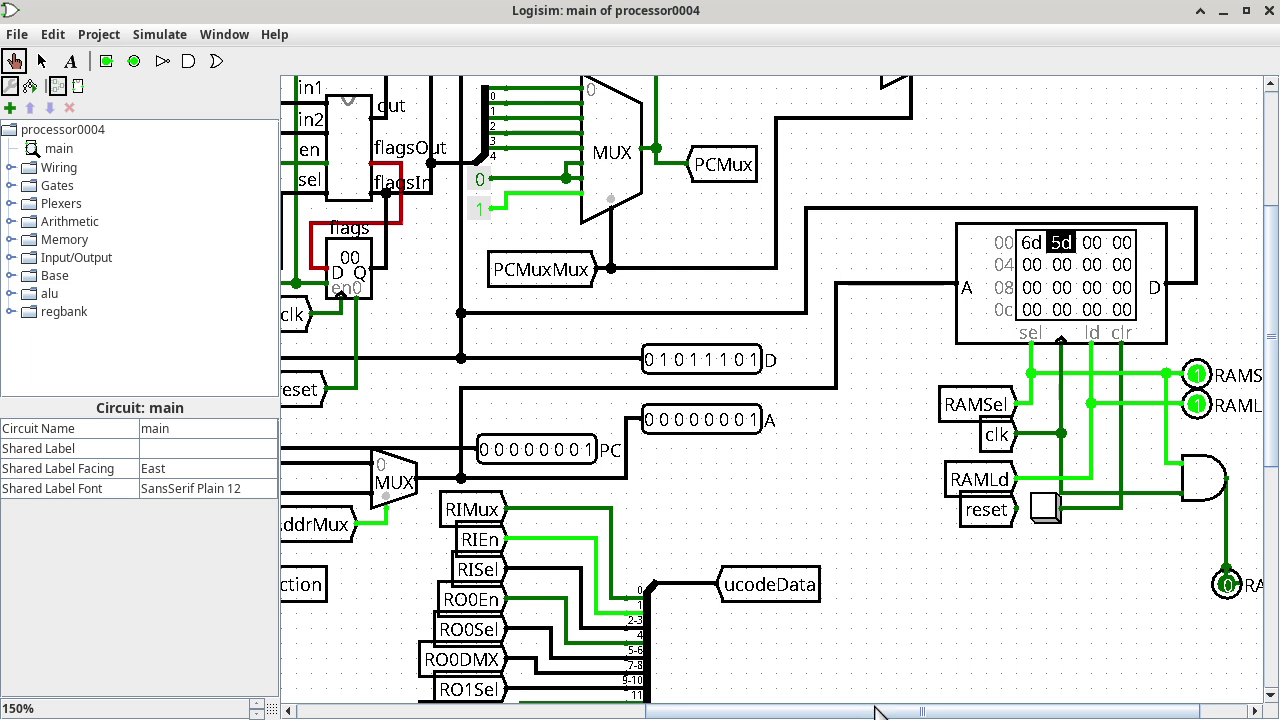
{"action": "left_click_drag", "start_coordinate": [875, 712], "coordinate": [527, 712]}
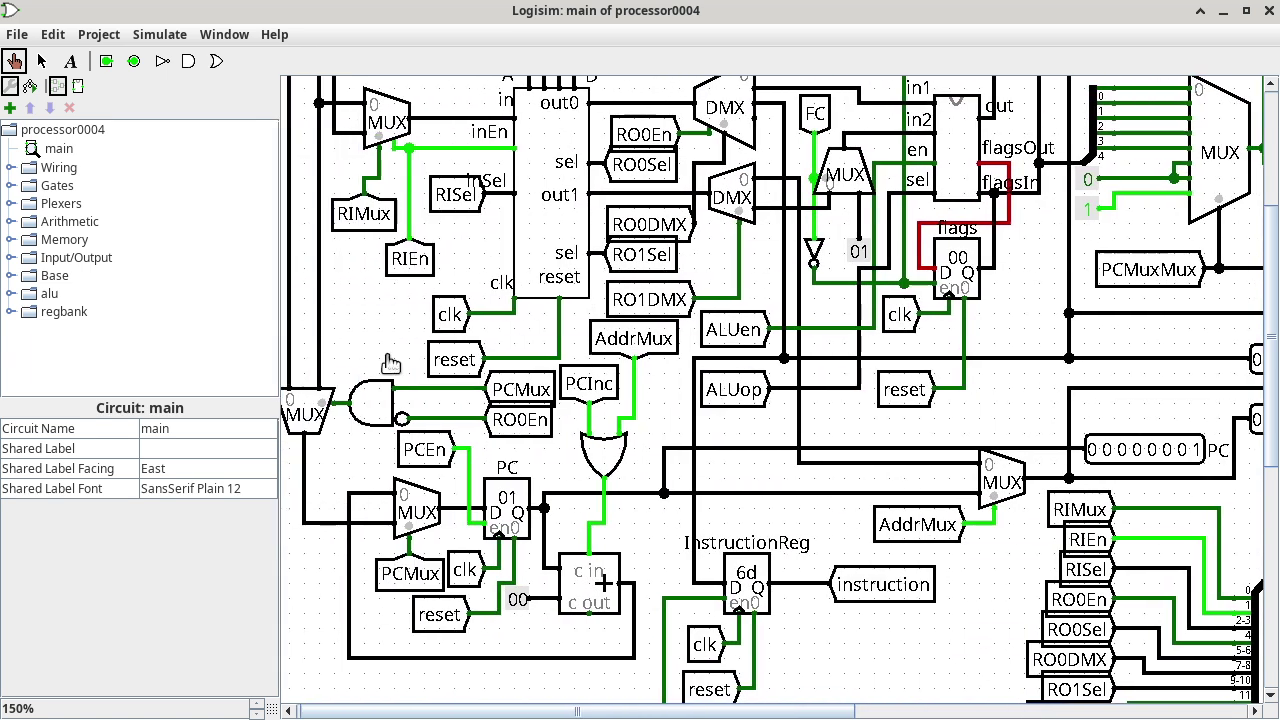
{"action": "left_click", "coordinate": [352, 106]}
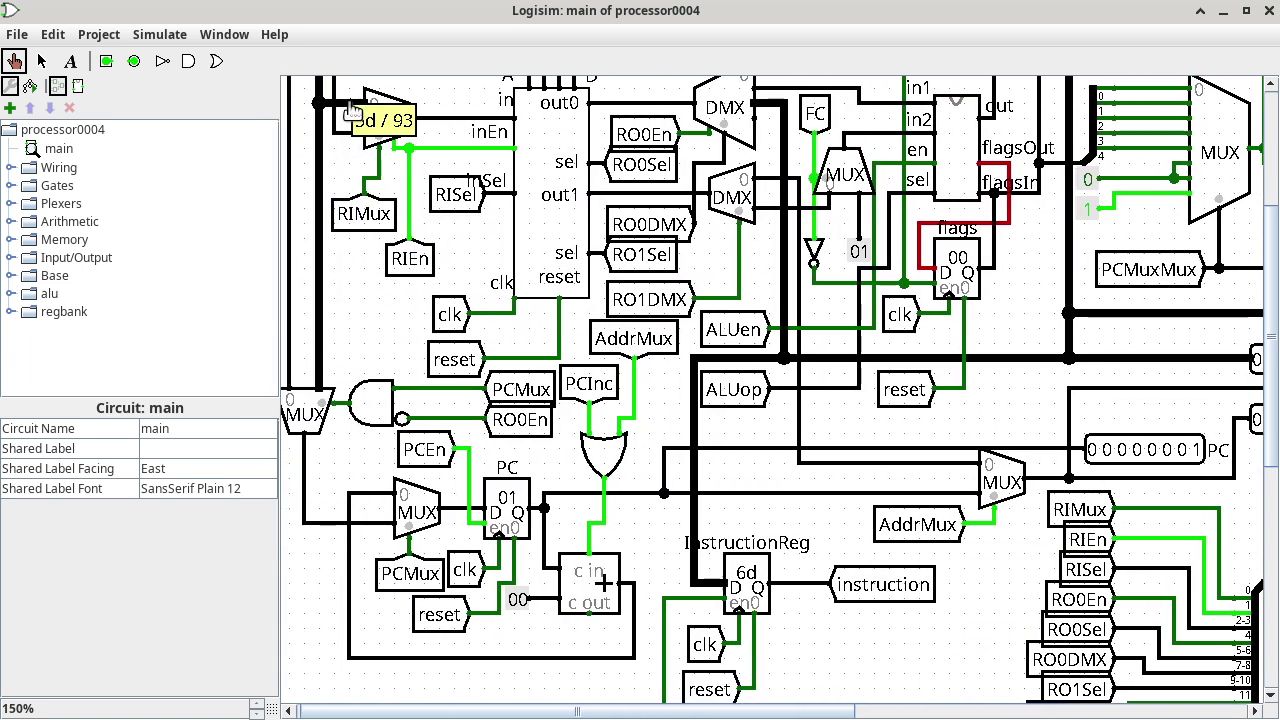
{"action": "left_click_drag", "start_coordinate": [822, 712], "coordinate": [1186, 686]}
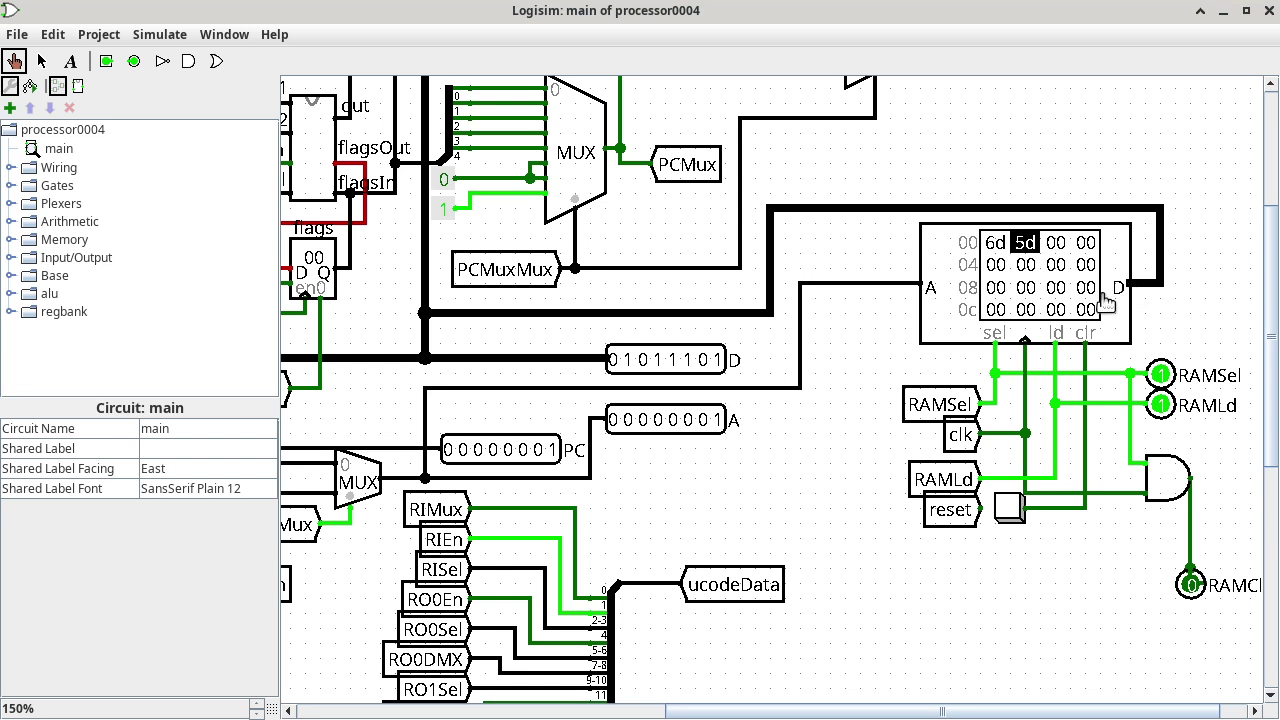
Trace the RAM's address input back through the AddrMux-controlled multiplexer to the program counter
{"action": "left_click", "coordinate": [915, 288]}
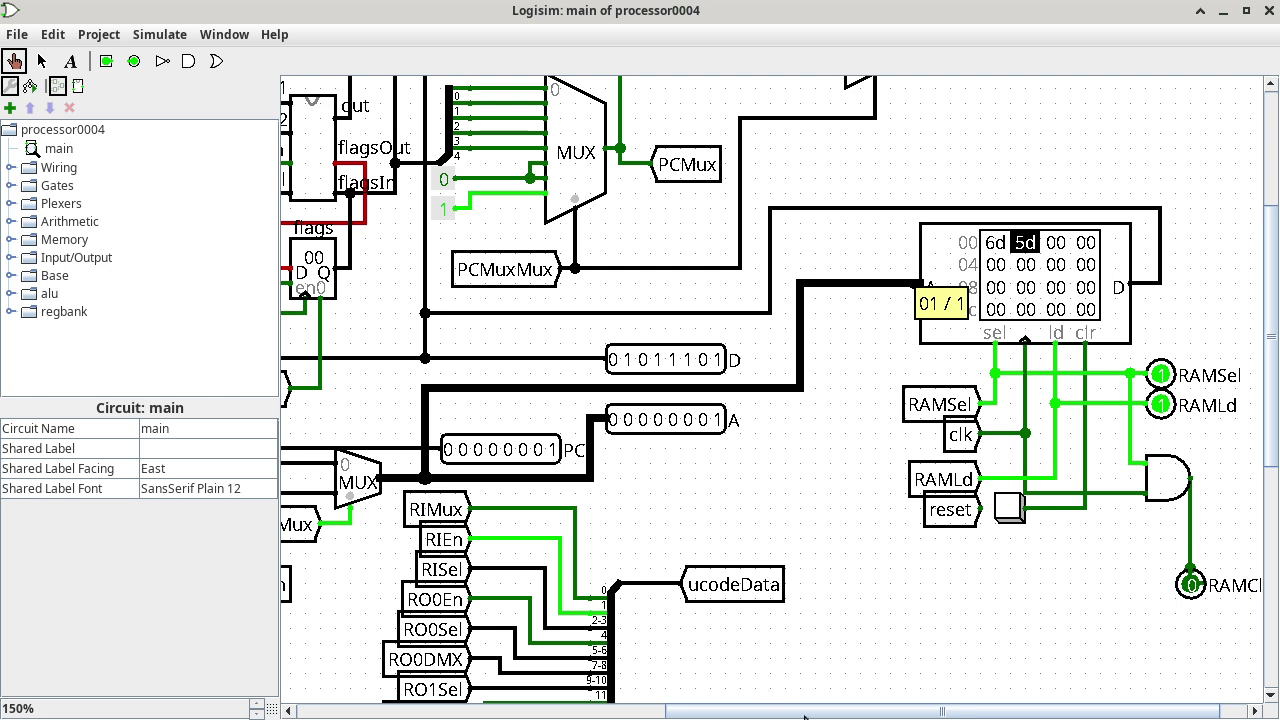
{"action": "left_click_drag", "start_coordinate": [808, 716], "coordinate": [570, 692]}
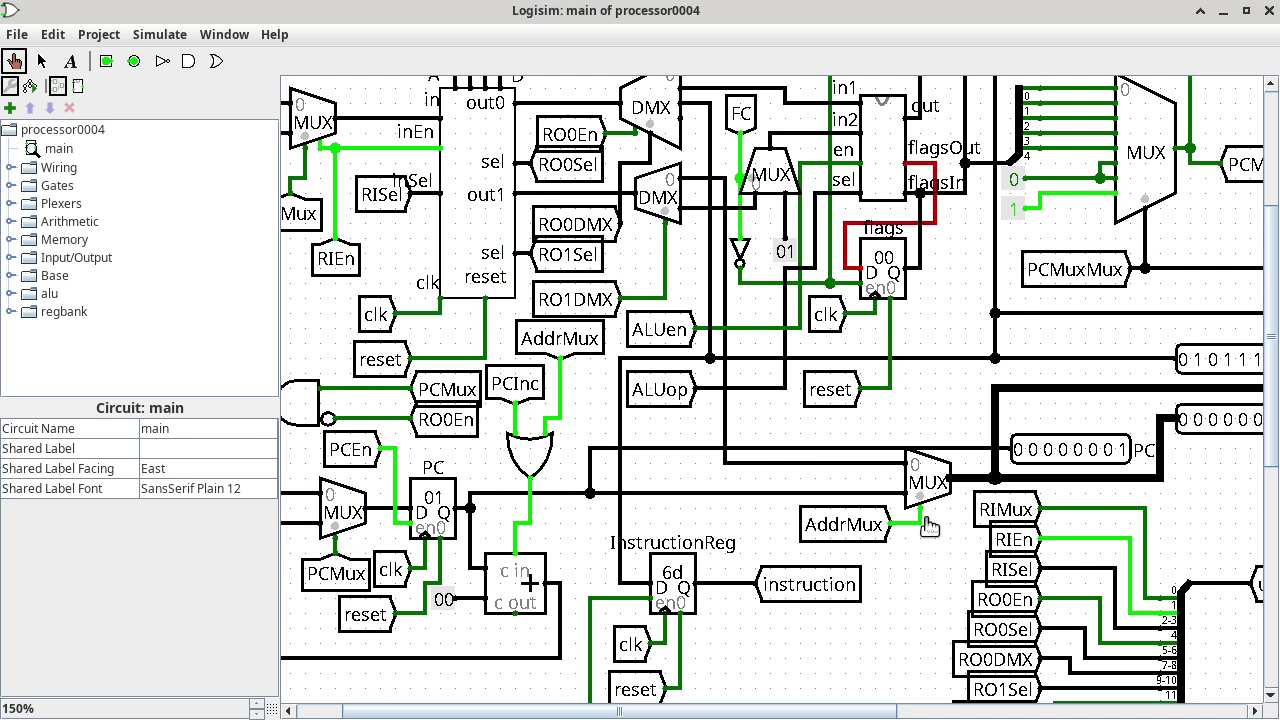
{"action": "left_click", "coordinate": [876, 493]}
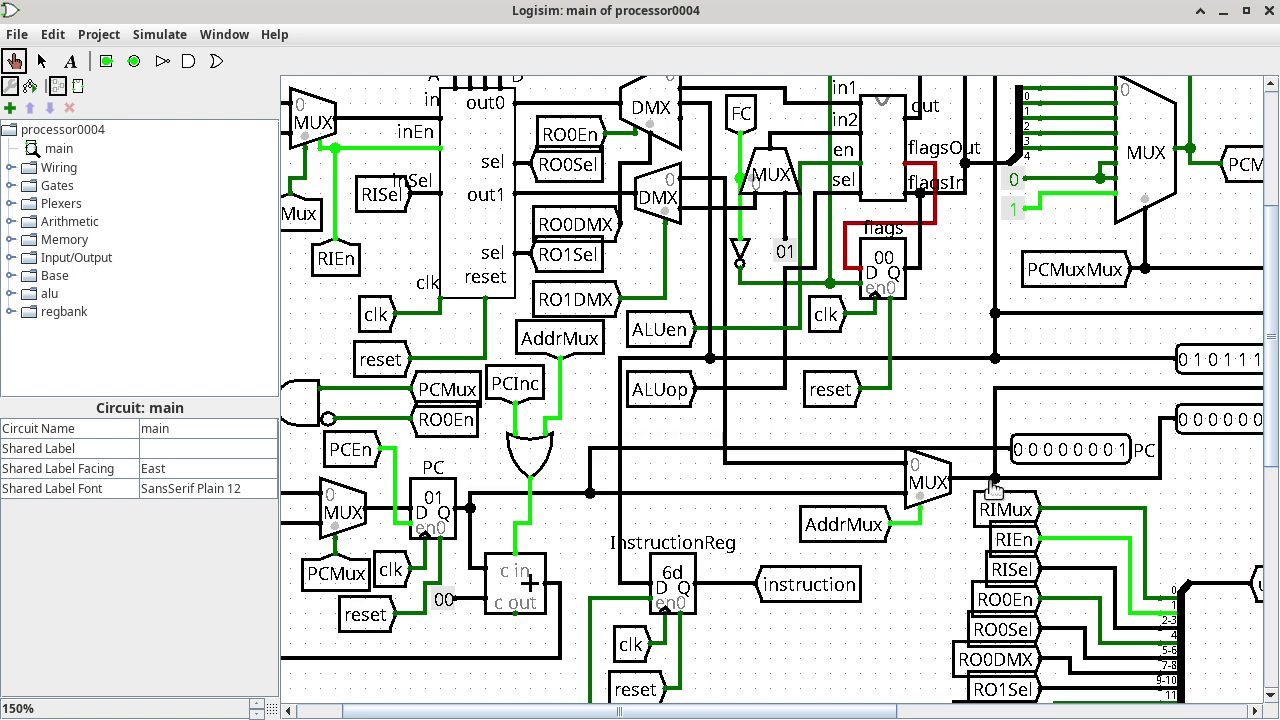
{"action": "left_click", "coordinate": [993, 480]}
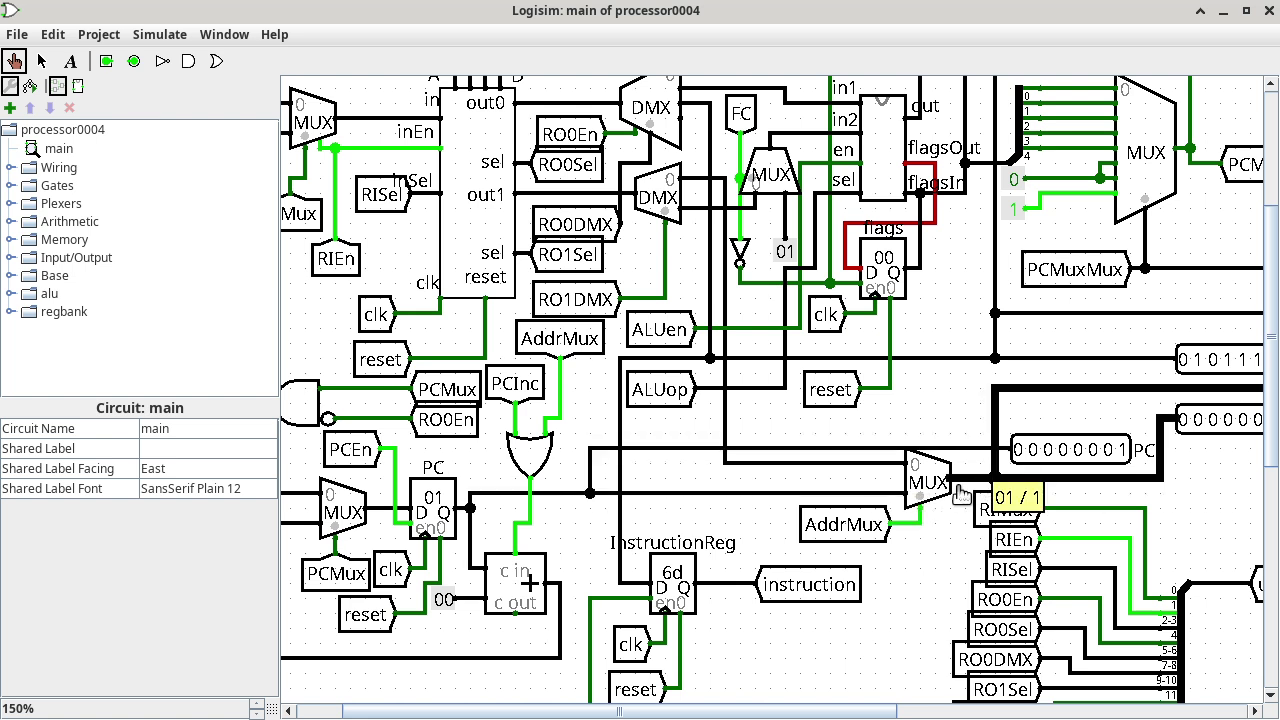
{"action": "left_click", "coordinate": [888, 495]}
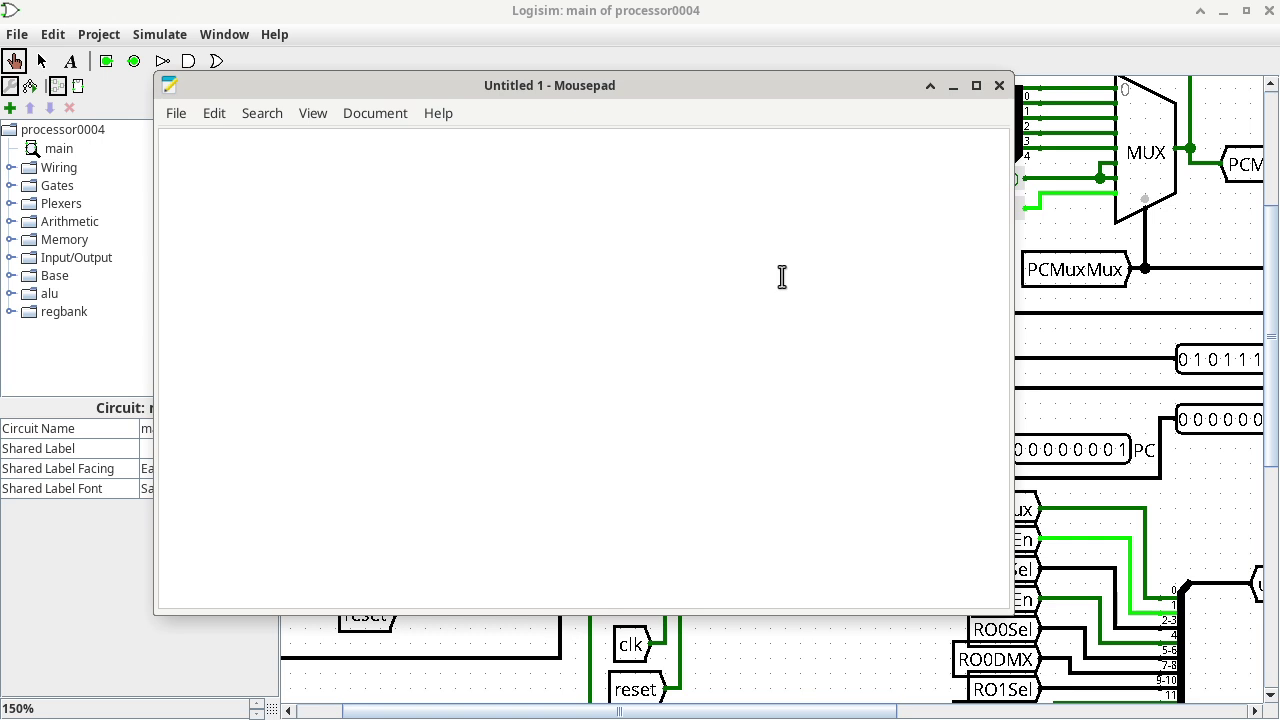
Switch to the empty Mousepad document and write the line "RegB.D = RAM.D"
{"action": "type", "text": "R"}
{"action": "key", "text": "ctrl+z"}
{"action": "type", "text": "Reb"}
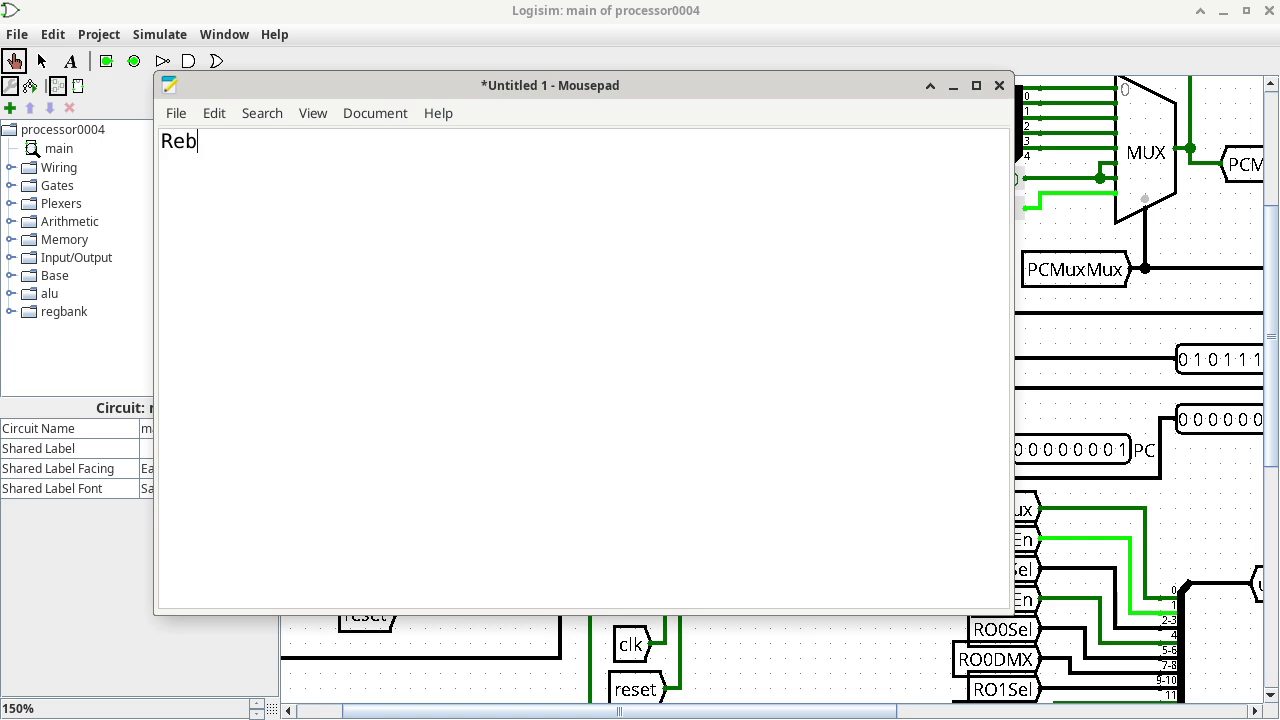
{"action": "key", "text": "BackSpace"}
{"action": "type", "text": "gB.D = RAM.D"}
{"action": "key", "text": "Return"}
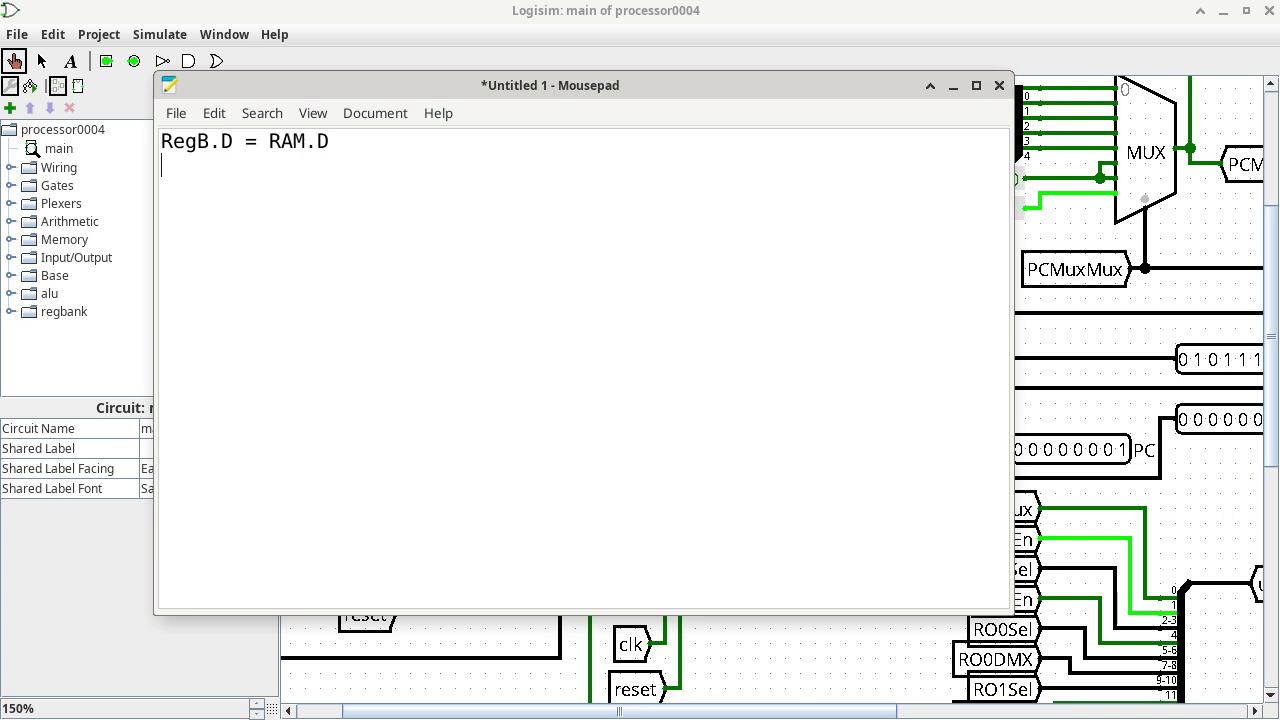
Add the lines "RAM.sel == 1" and "RAM.ld == 1" below the RegB.D note
{"action": "type", "text": "RAM.sel = 1"}
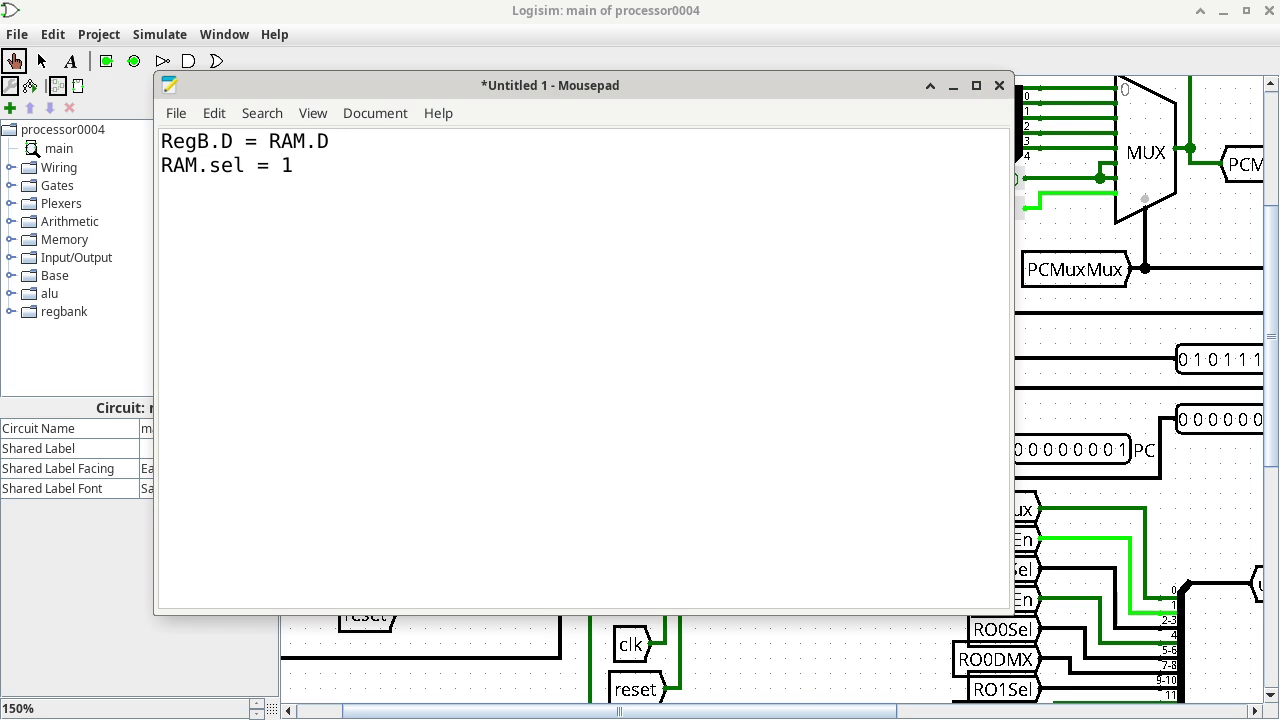
{"action": "key", "text": "Left"}
{"action": "key", "text": "Left"}
{"action": "type", "text": "="}
{"action": "key", "text": "Right"}
{"action": "key", "text": "Right"}
{"action": "key", "text": "Return"}
{"action": "type", "text": "RAM.ld == 1"}
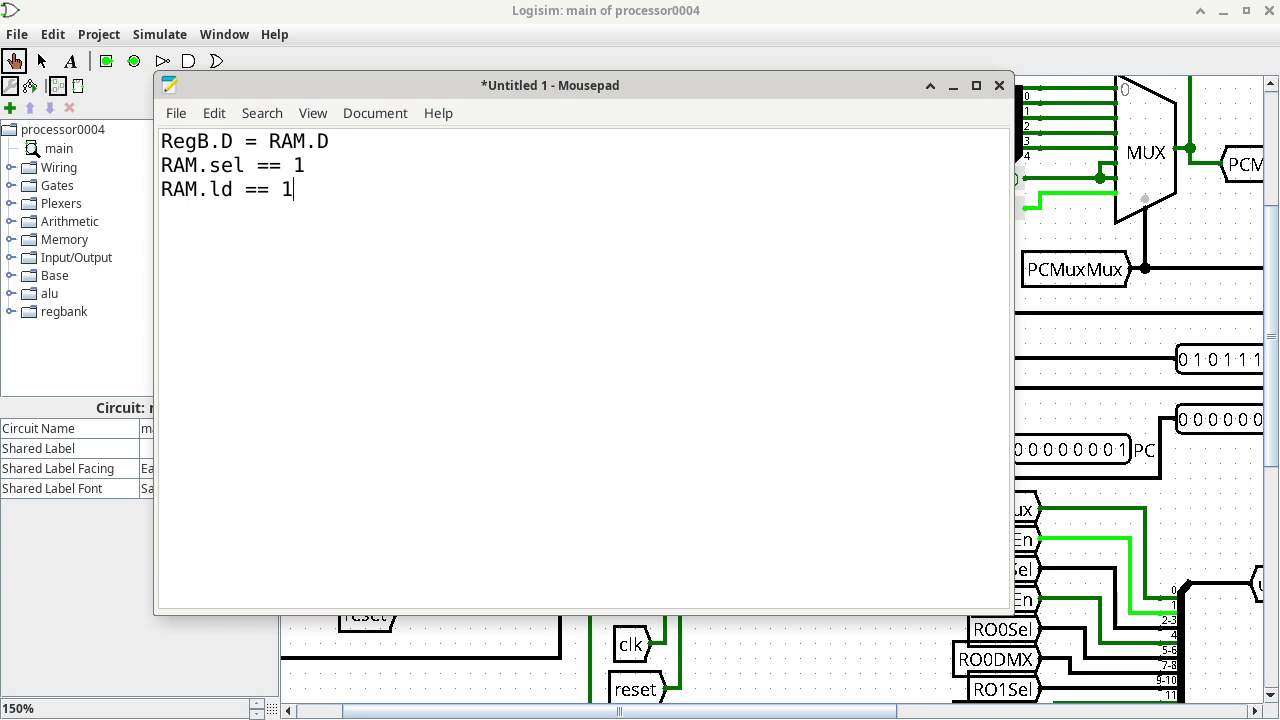
Add the line "RAM.A = PC.Q" and, after a blank line, the summary "b = *PC"
{"action": "key", "text": "Return"}
{"action": "type", "text": "RAM.A = PC.Q"}
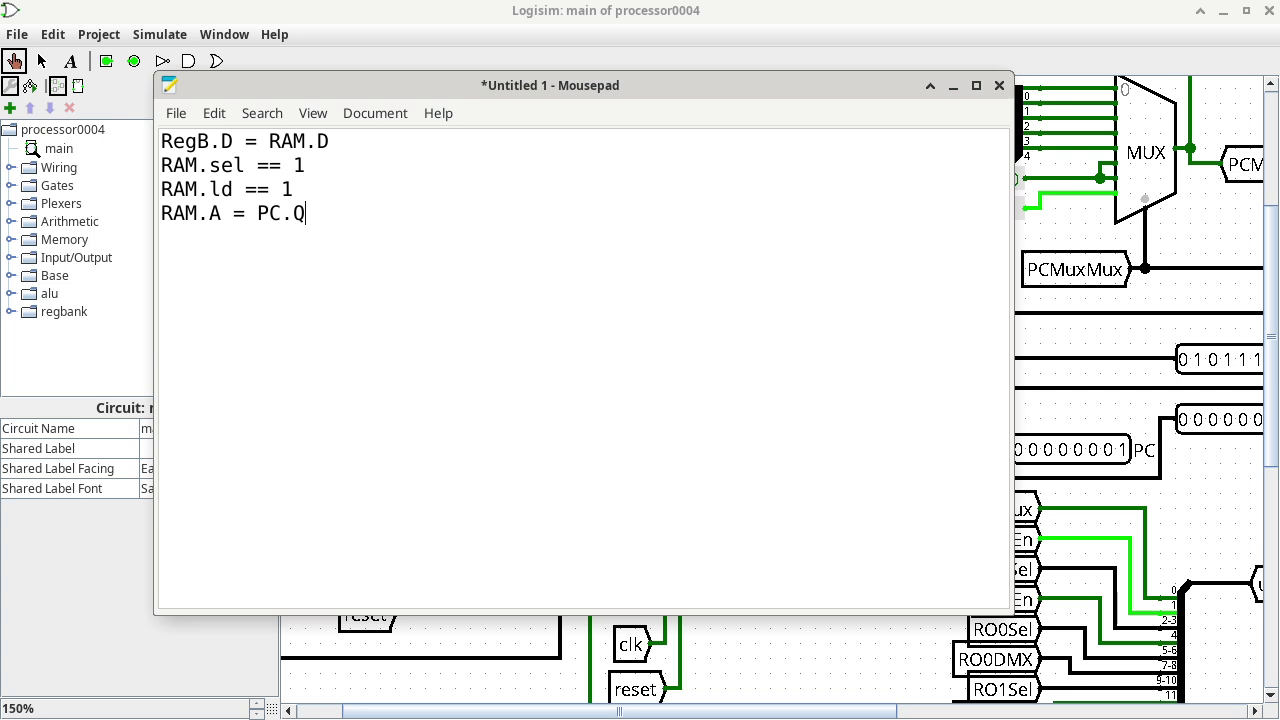
{"action": "key", "text": "Return"}
{"action": "key", "text": "Return"}
{"action": "type", "text": "b = *PC"}
Switch to Logisim and probe the PC register's data input and the PCMux select line of its multiplexer
{"action": "left_click", "coordinate": [848, 12]}
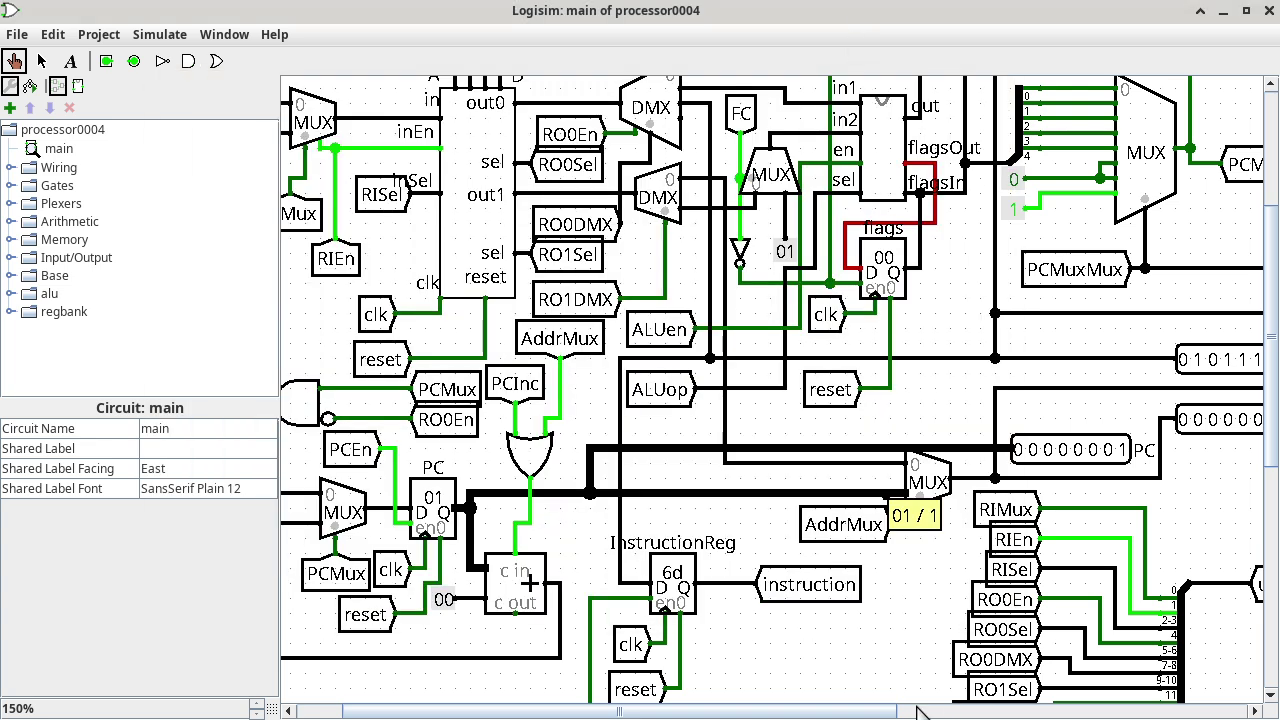
{"action": "left_click", "coordinate": [442, 485]}
{"action": "type", "text": "1"}
{"action": "left_click_drag", "start_coordinate": [700, 713], "coordinate": [654, 713]}
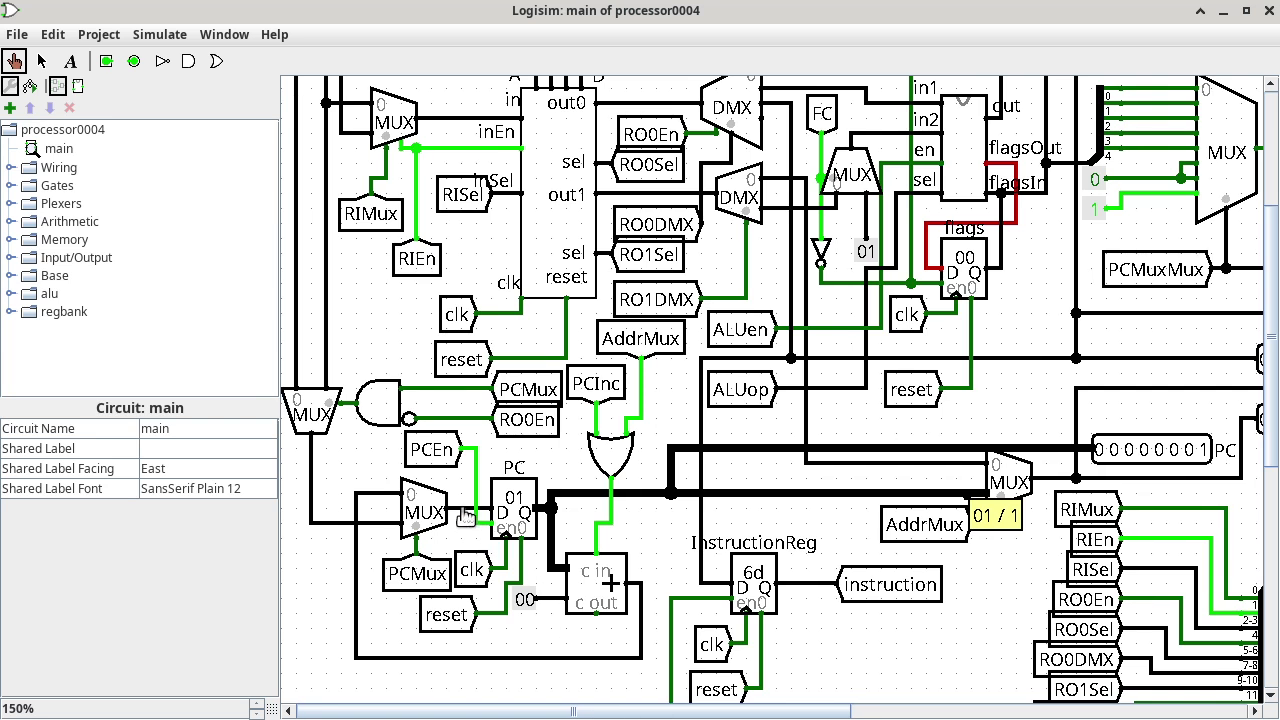
{"action": "left_click", "coordinate": [465, 512]}
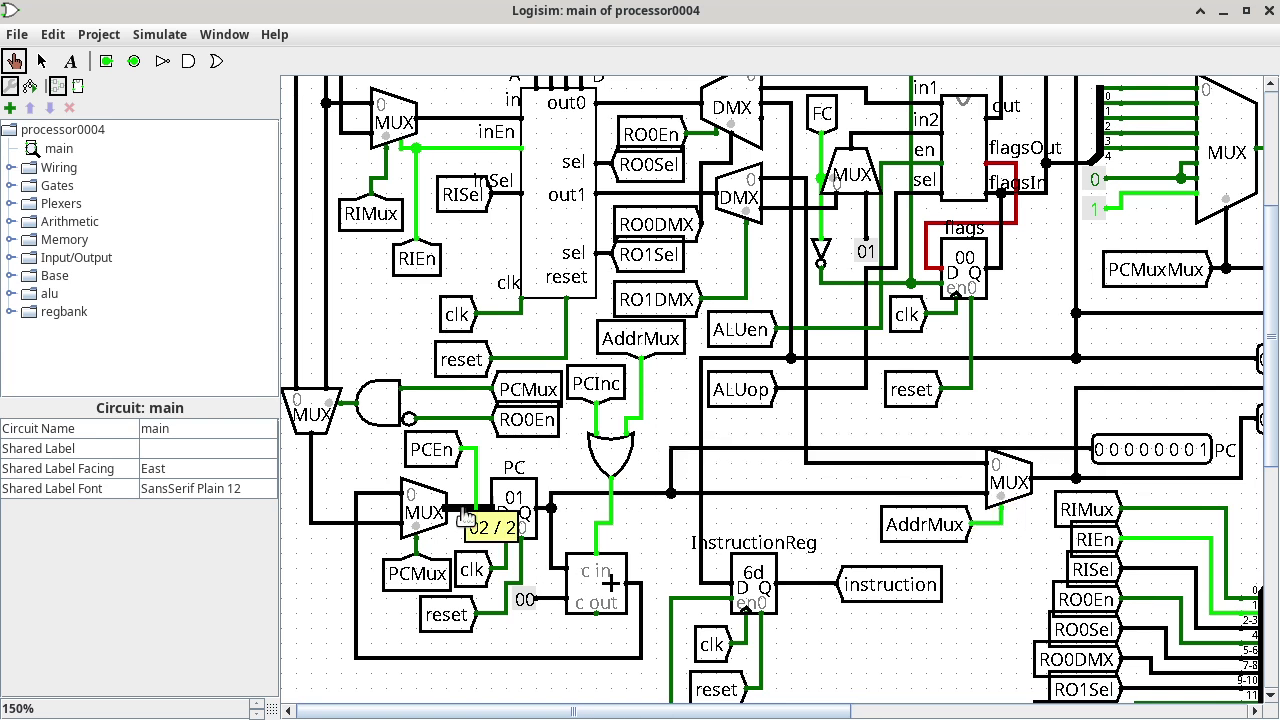
{"action": "left_click", "coordinate": [417, 550]}
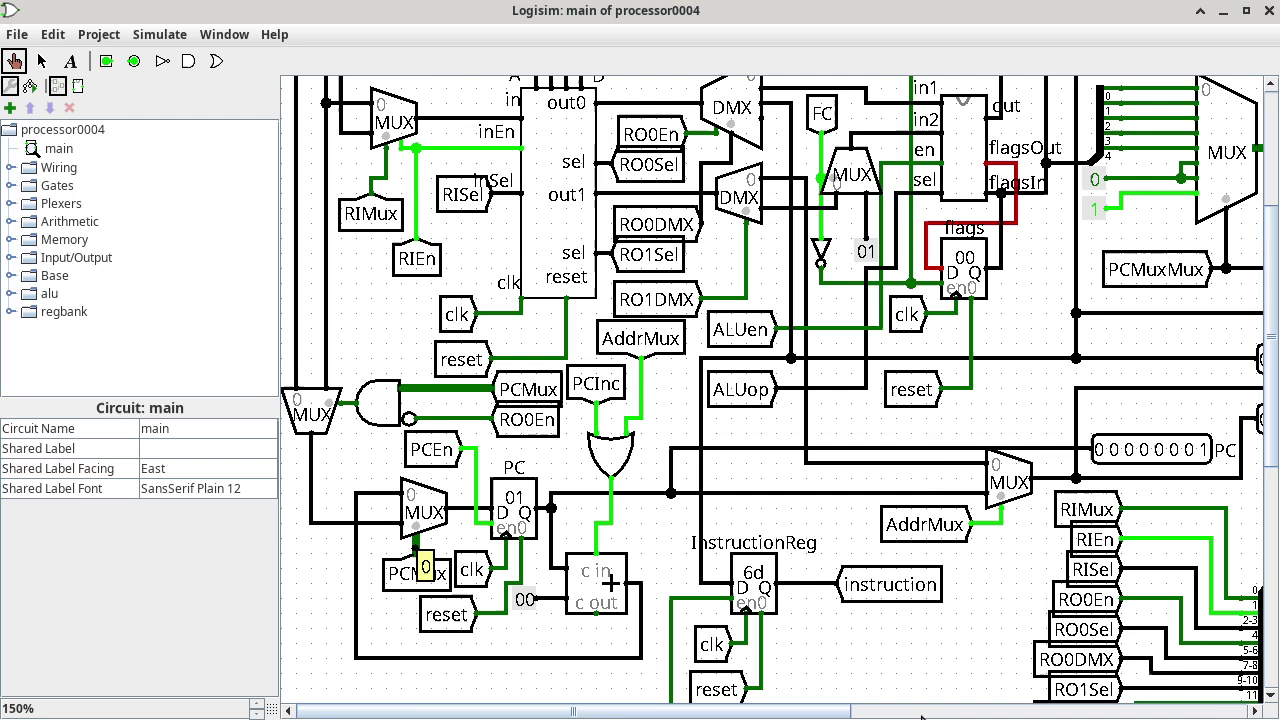
Trace the PCMux signal back to its source multiplexer and probe the PCMuxMux select line
{"action": "left_click", "coordinate": [922, 716]}
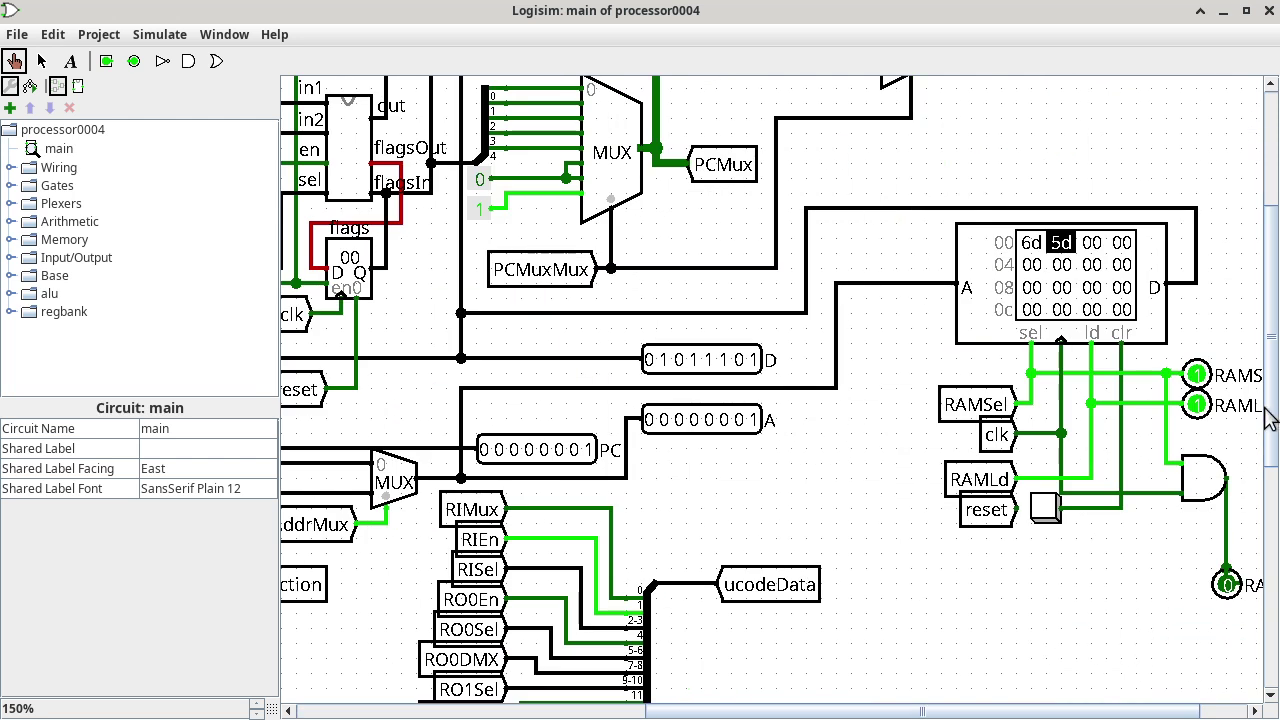
{"action": "scroll", "coordinate": [1184, 496], "scroll_direction": "down", "scroll_amount": 5}
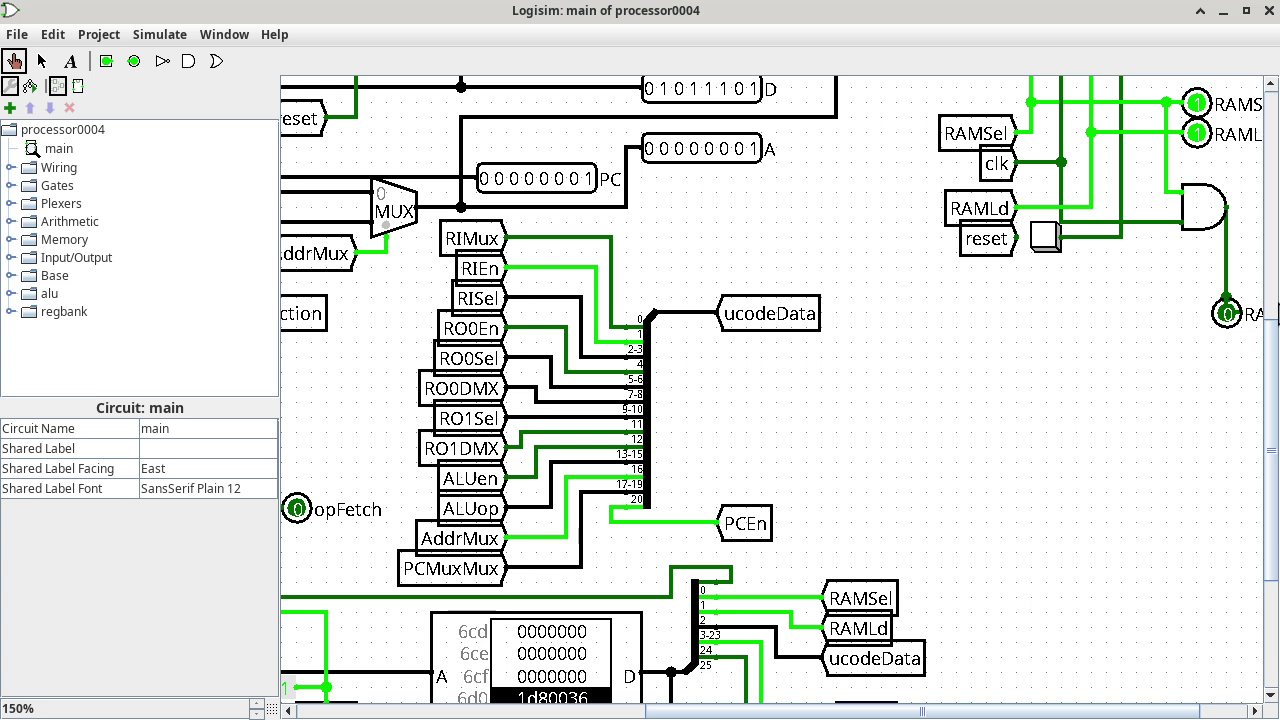
{"action": "left_click_drag", "start_coordinate": [1268, 349], "coordinate": [1274, 430]}
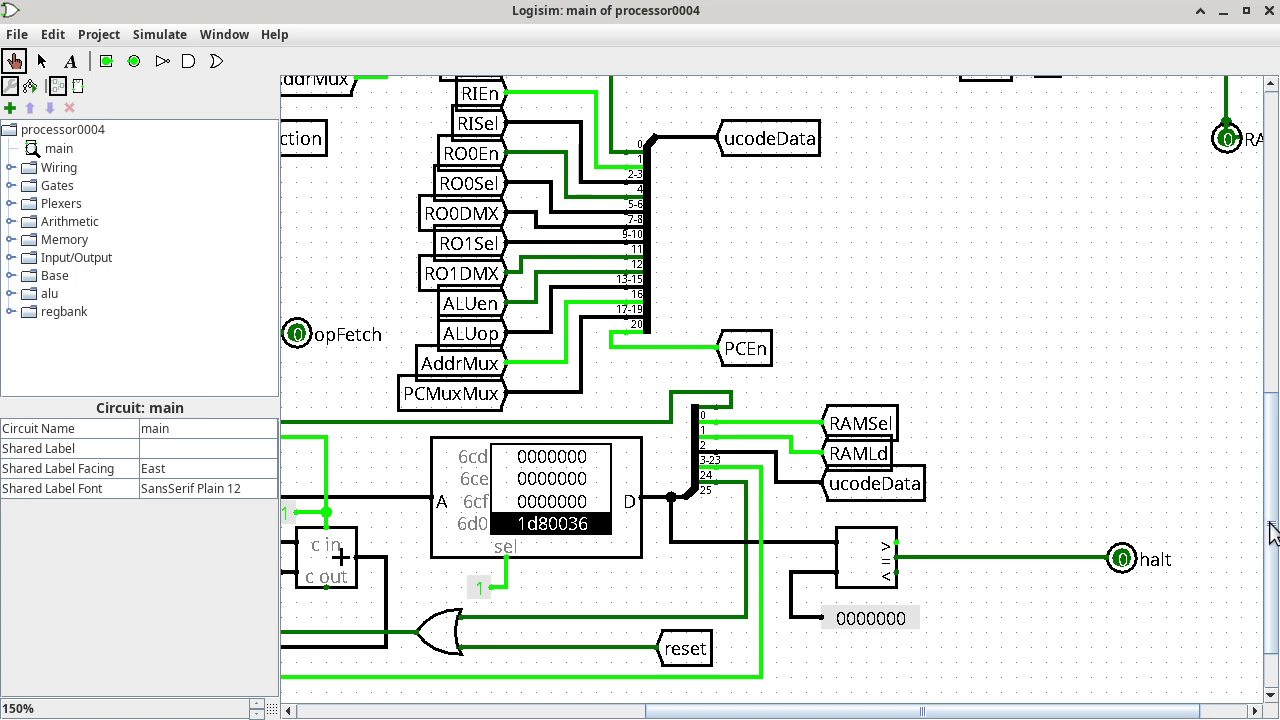
{"action": "left_click_drag", "start_coordinate": [1272, 533], "coordinate": [1250, 289]}
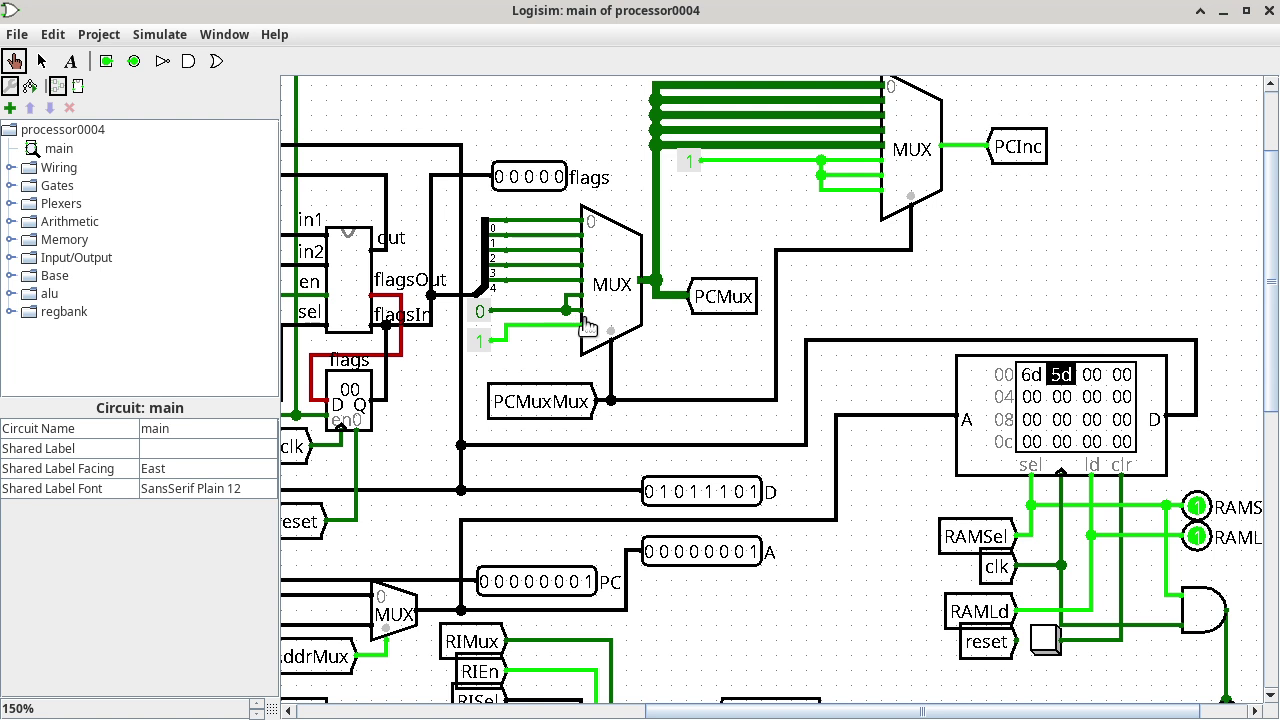
{"action": "left_click", "coordinate": [612, 386]}
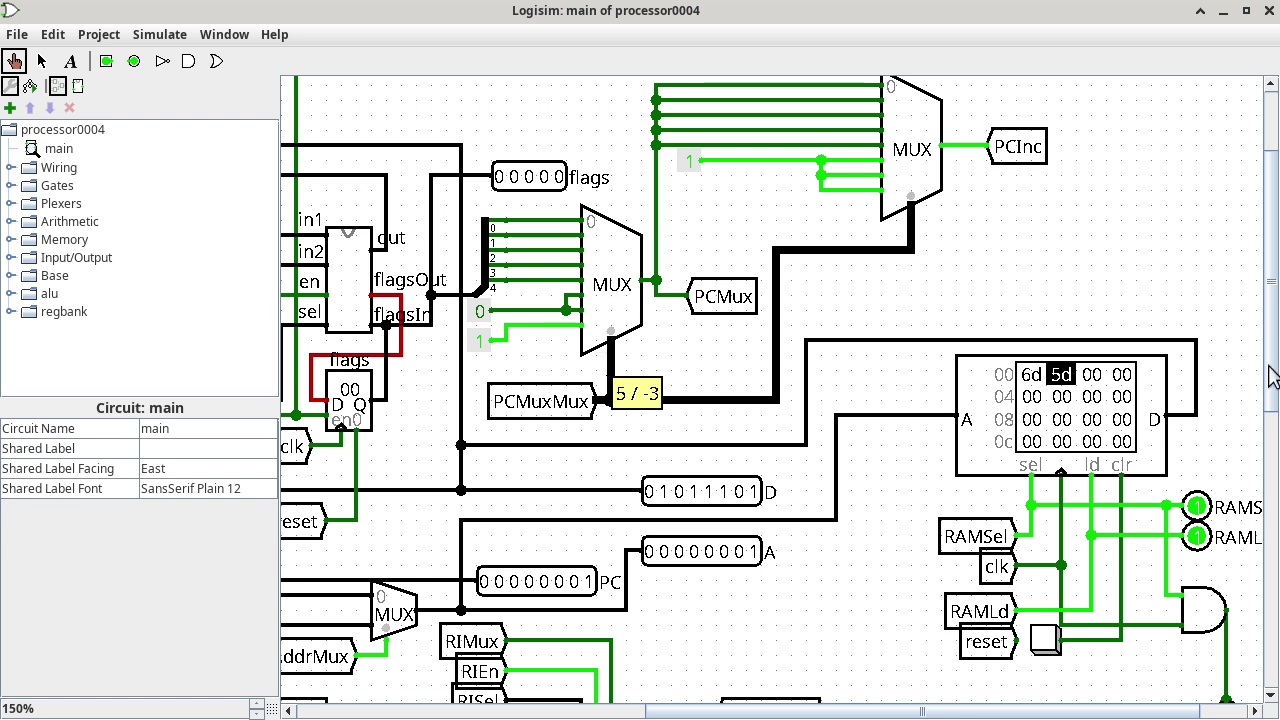
Trace PCMuxMux to the microcode splitter, and follow the PC multiplexer's input 0 back to the adder's output
{"action": "left_click_drag", "start_coordinate": [1270, 376], "coordinate": [1270, 543]}
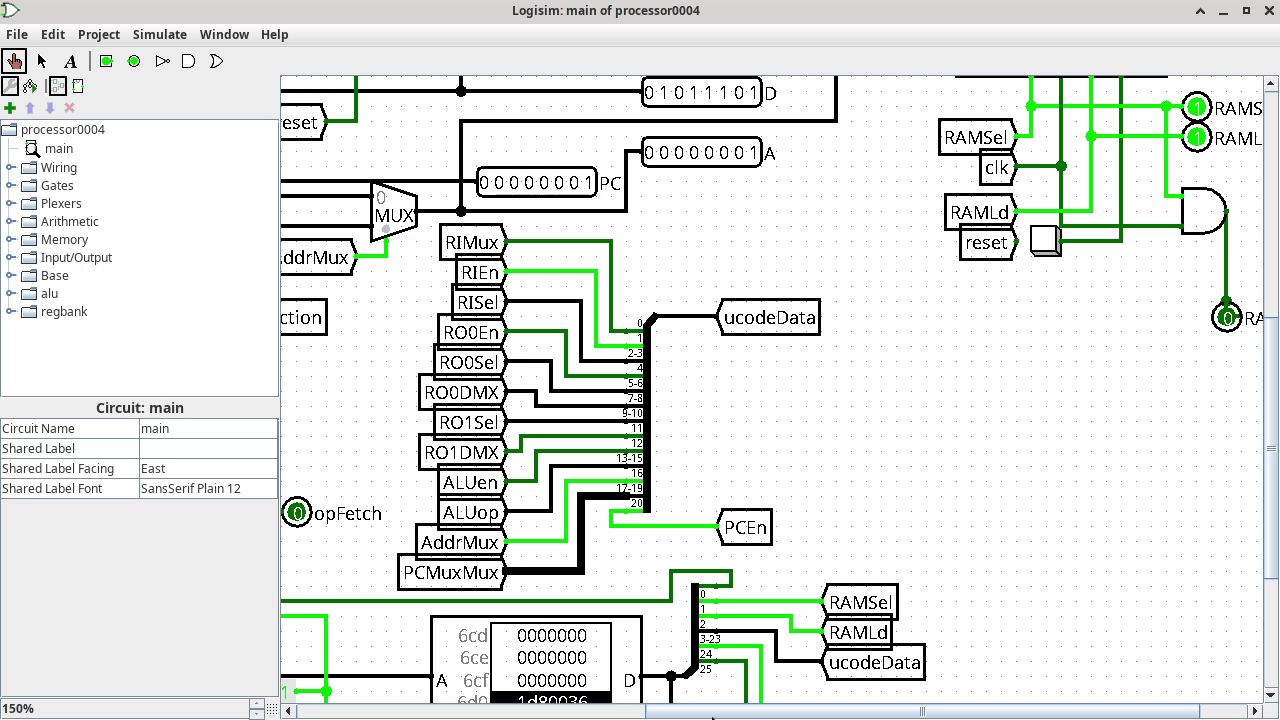
{"action": "left_click_drag", "start_coordinate": [972, 708], "coordinate": [634, 703]}
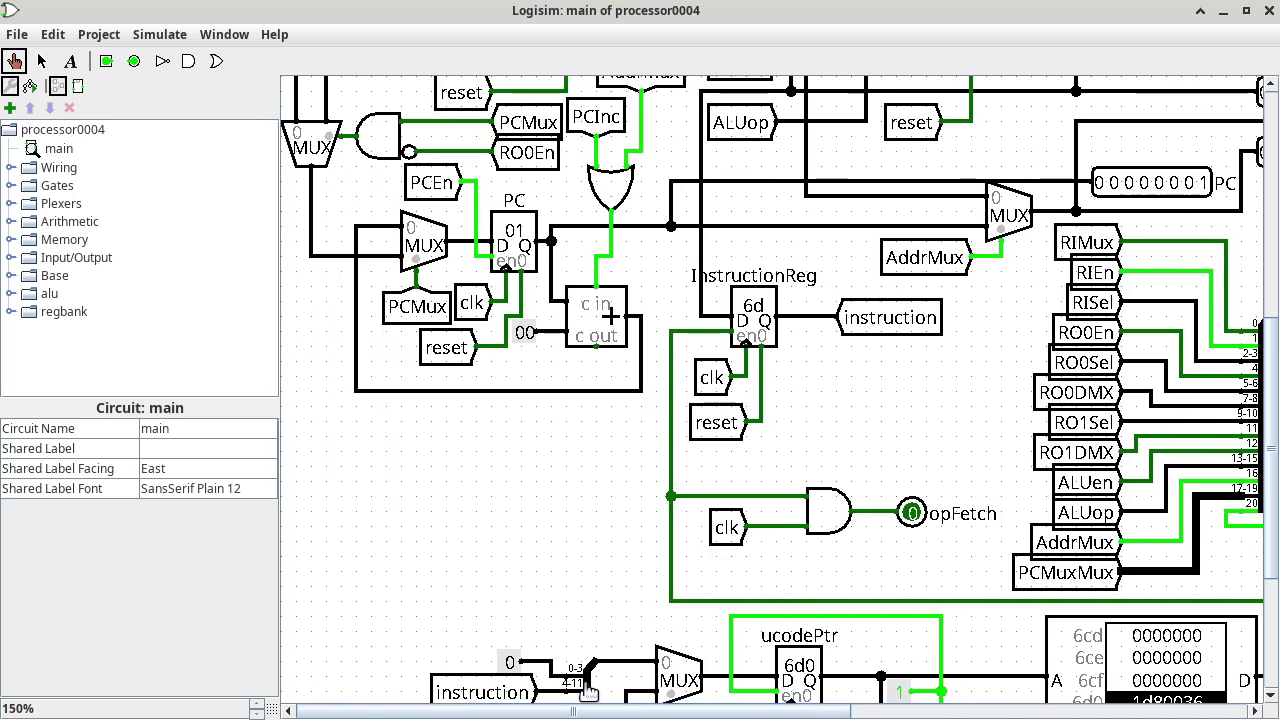
{"action": "left_click", "coordinate": [388, 232]}
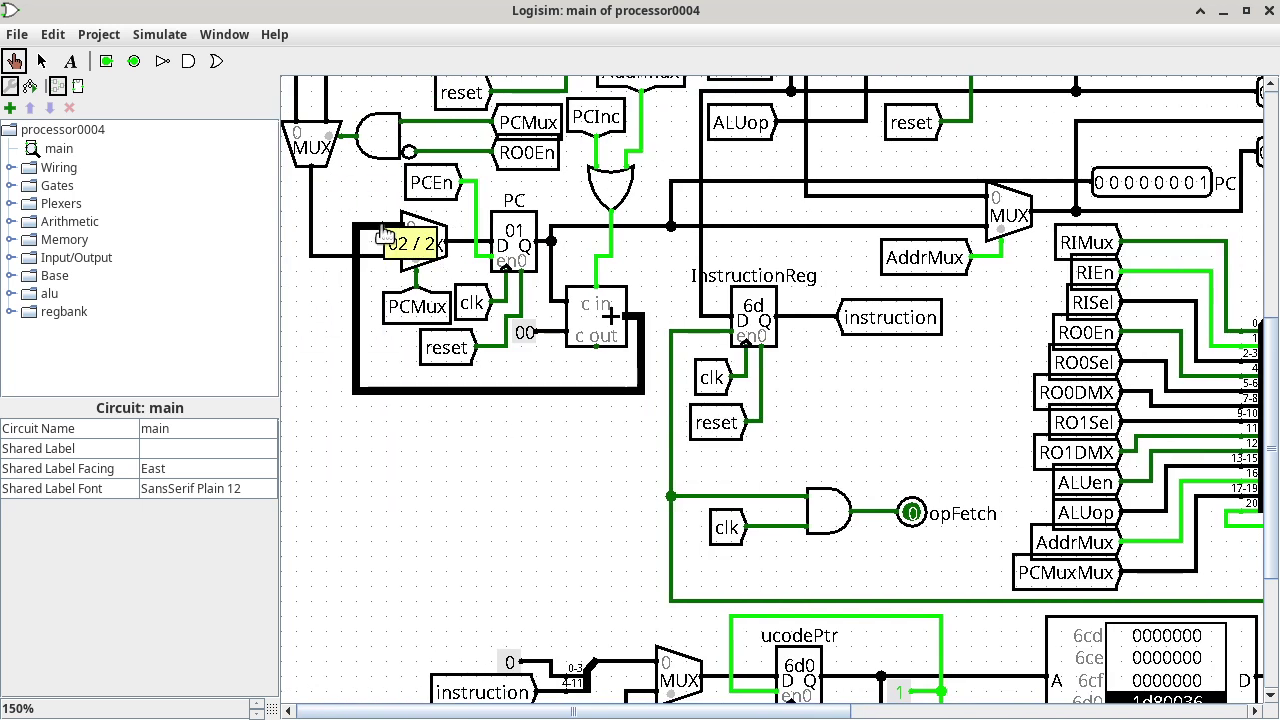
{"action": "left_click", "coordinate": [458, 243]}
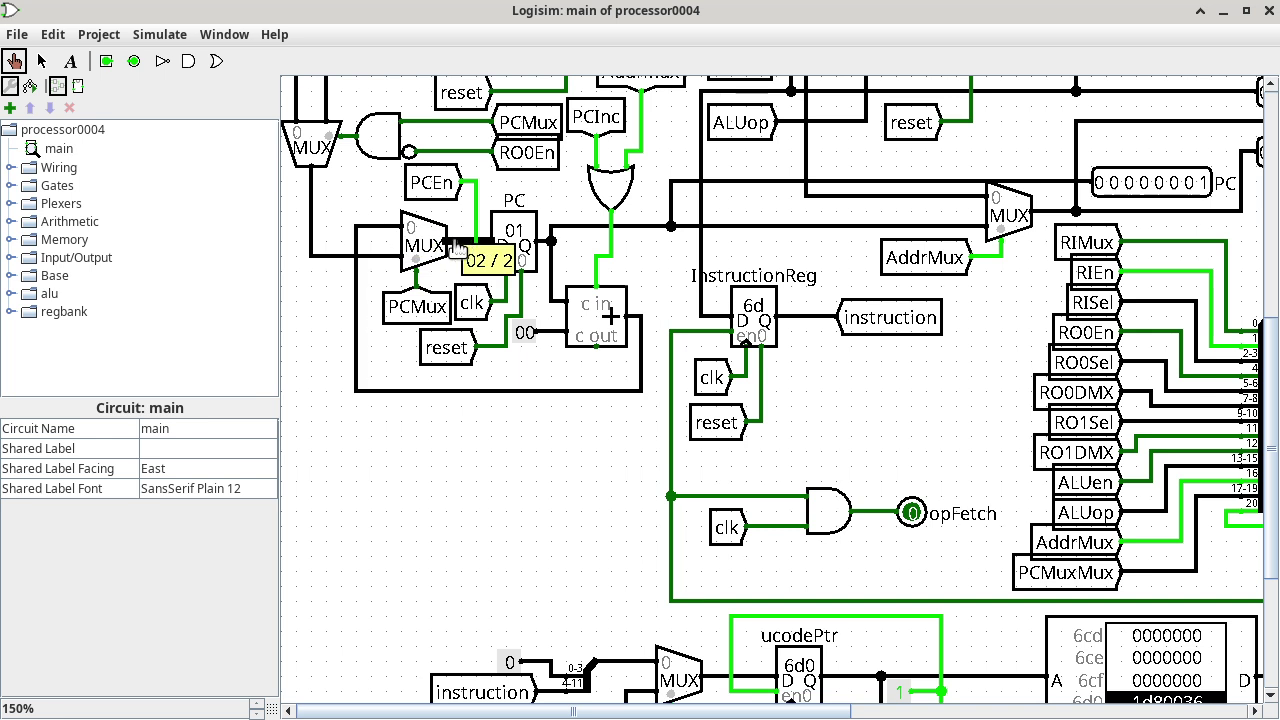
{"action": "left_click", "coordinate": [364, 227]}
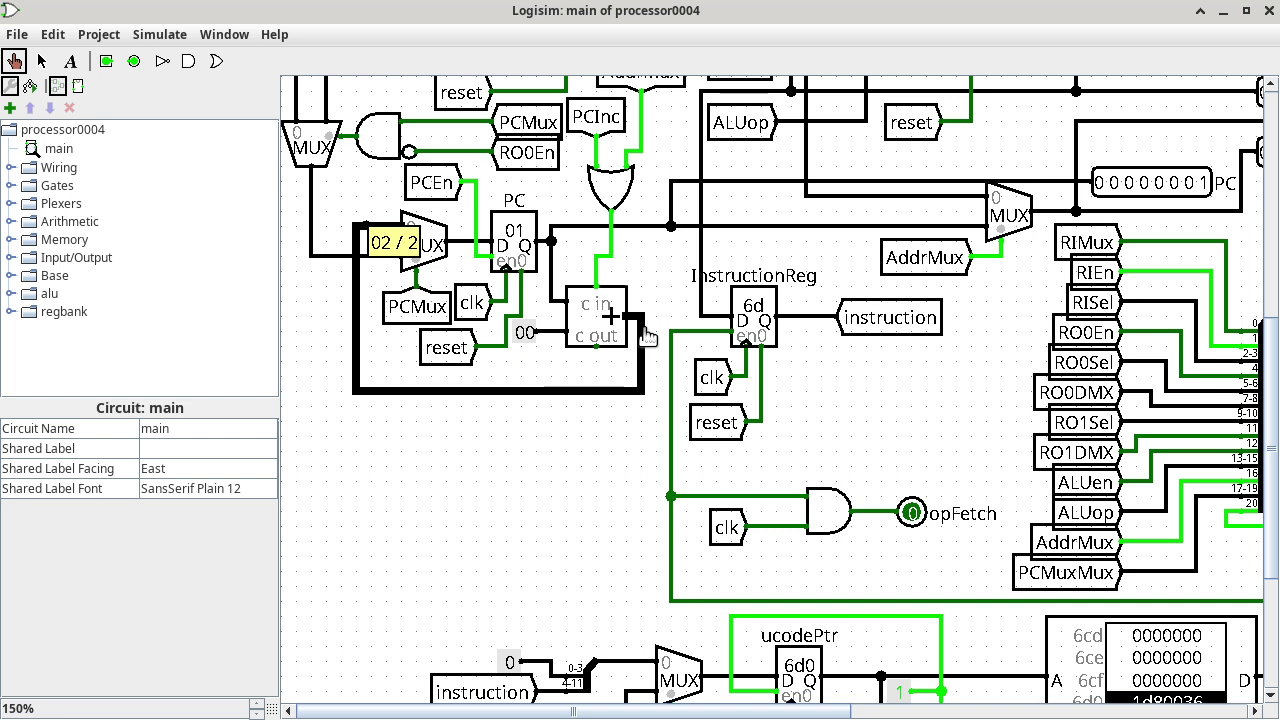
Switch to the Mousepad notes, extend the last line to "b = *PC; PC = PC+1;" and add "b = *(PC++)" below it
{"action": "key", "text": "alt+Tab"}
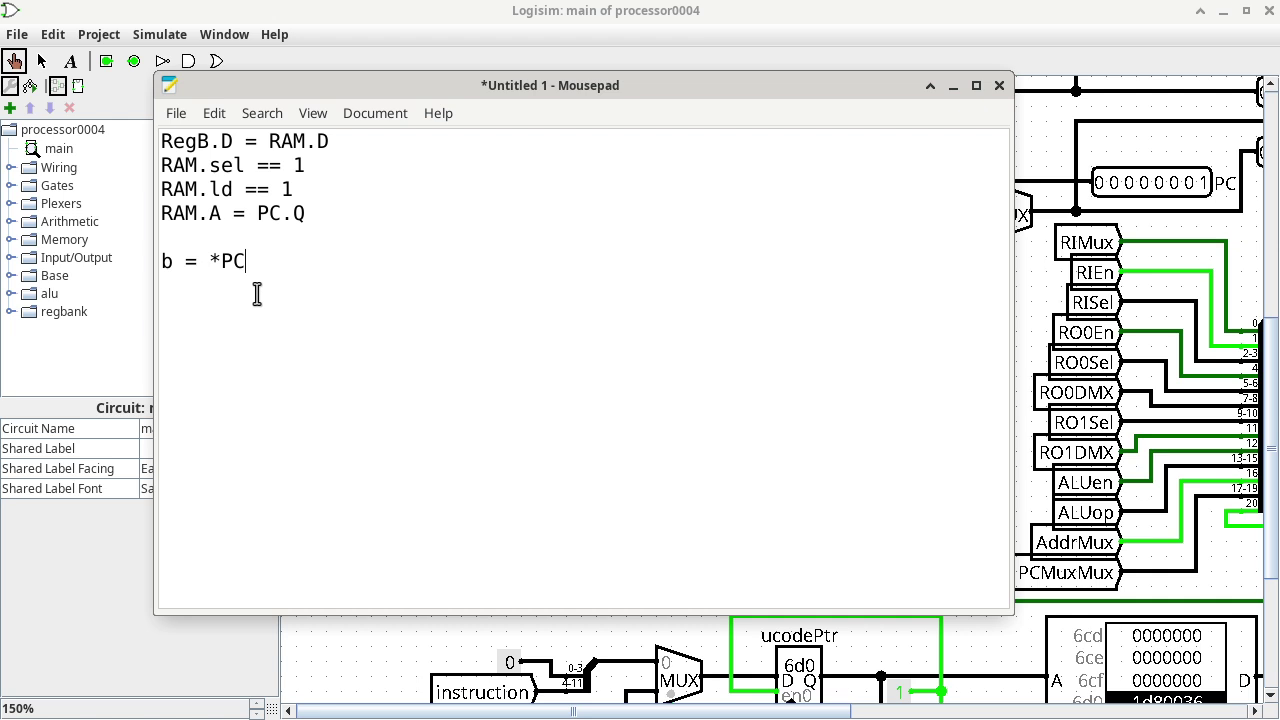
{"action": "type", "text": "; PC = PC+1"}
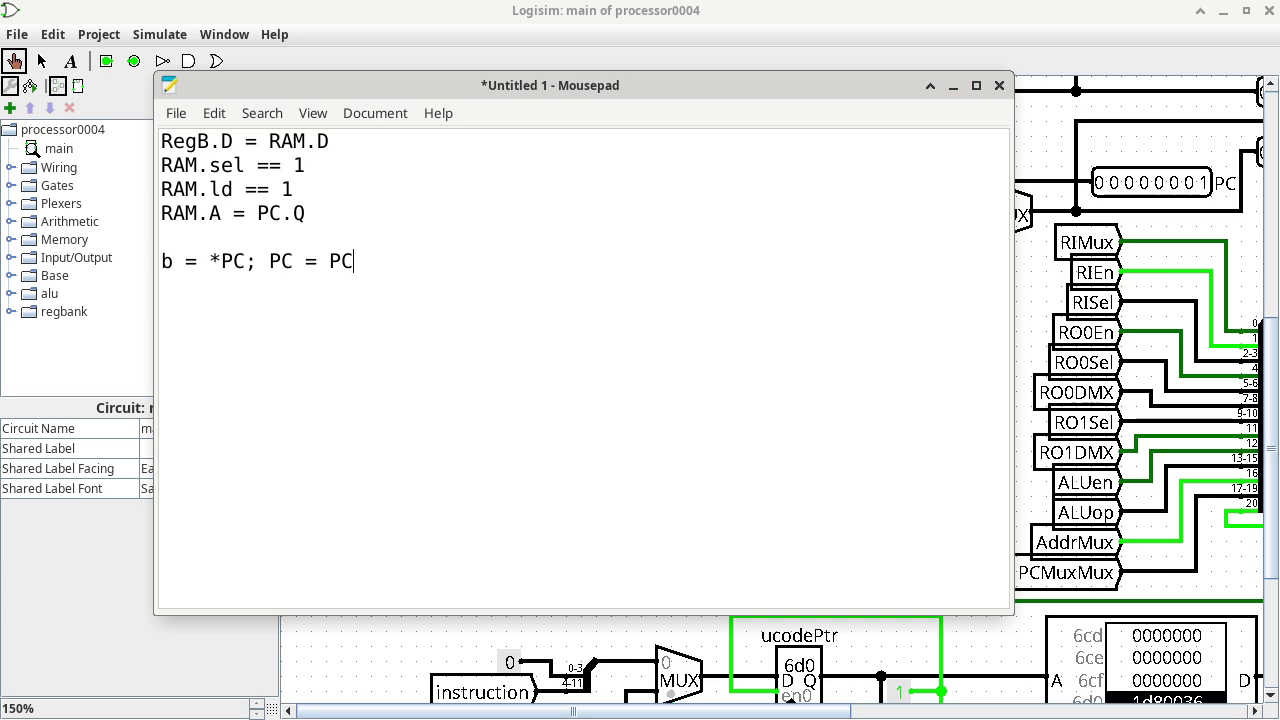
{"action": "type", "text": ";"}
{"action": "key", "text": "Return"}
{"action": "type", "text": "b = *(PC++)"}
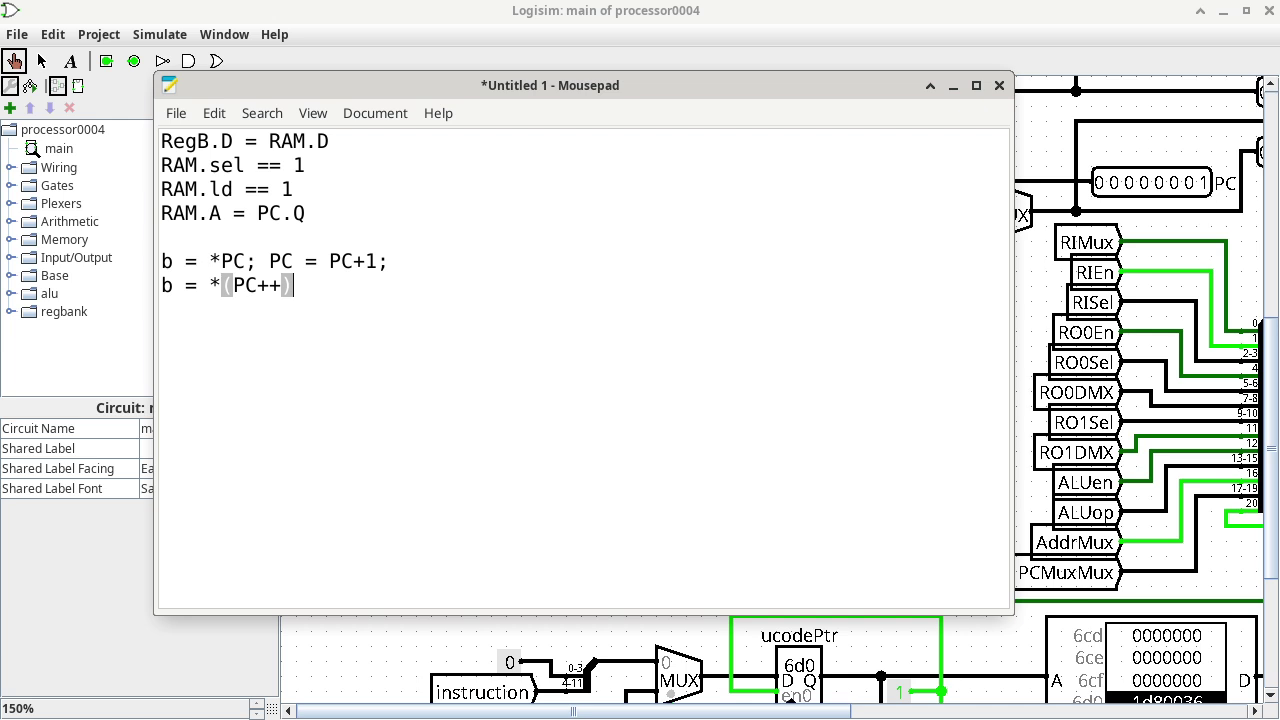
Return to Logisim, review the RAM and register bank signals, and advance the clock to load register B
{"action": "left_click", "coordinate": [858, 24]}
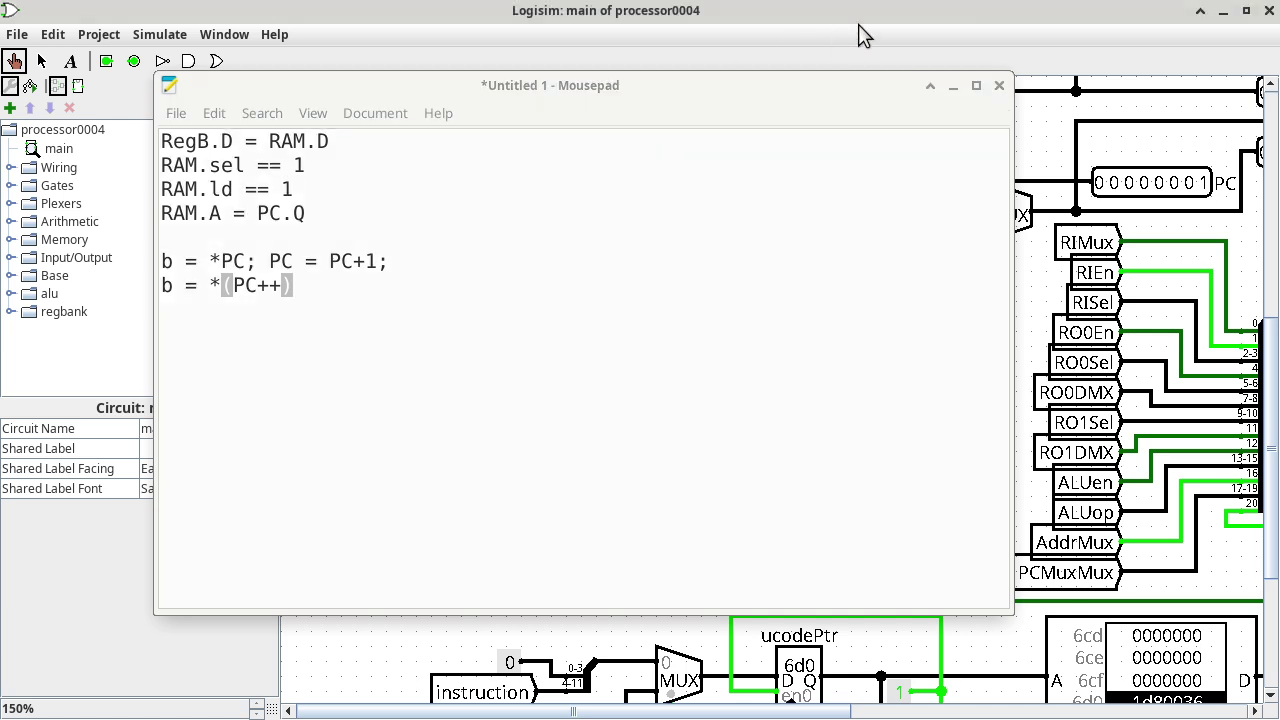
{"action": "left_click", "coordinate": [891, 14]}
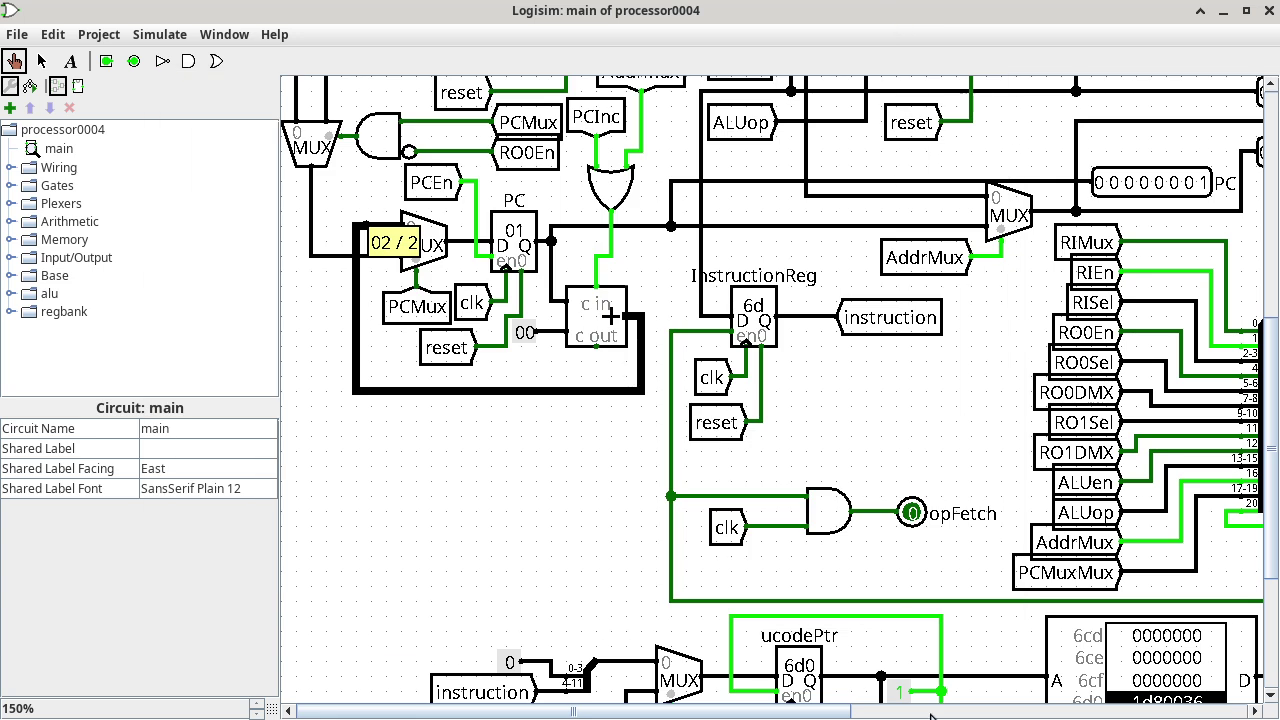
{"action": "left_click", "coordinate": [953, 712]}
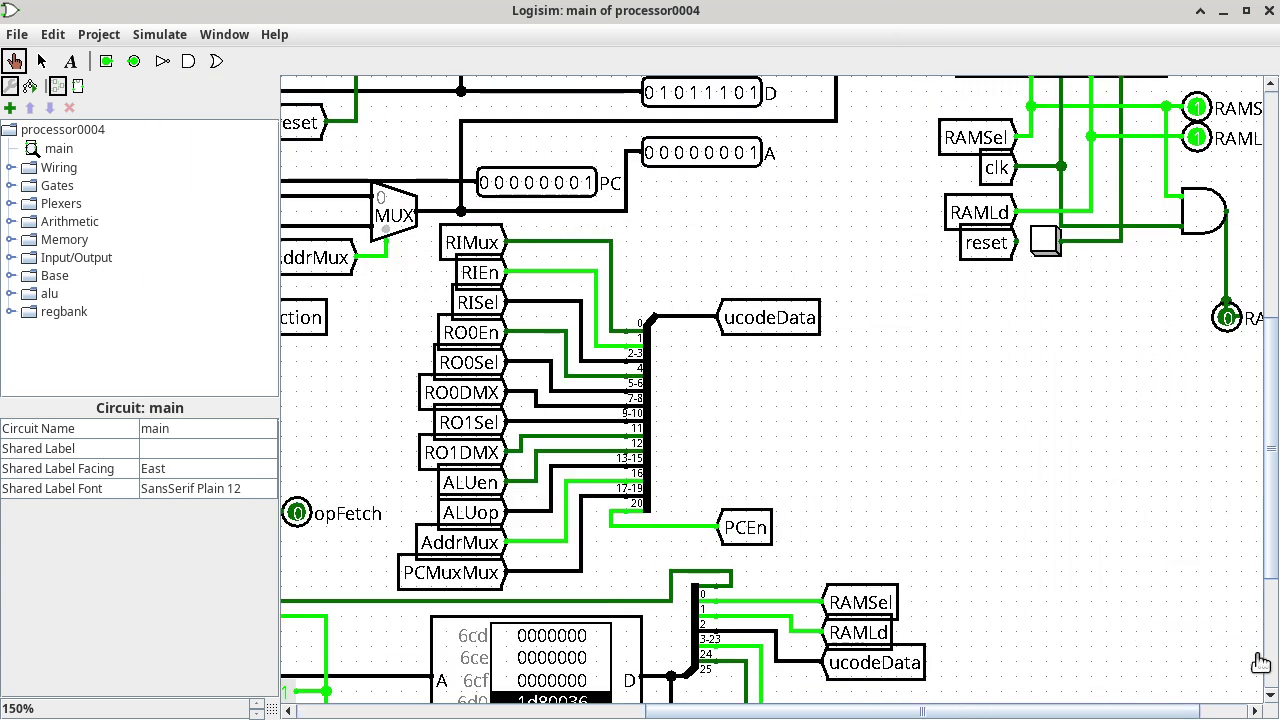
{"action": "scroll", "coordinate": [1250, 560], "scroll_direction": "up", "scroll_amount": 5}
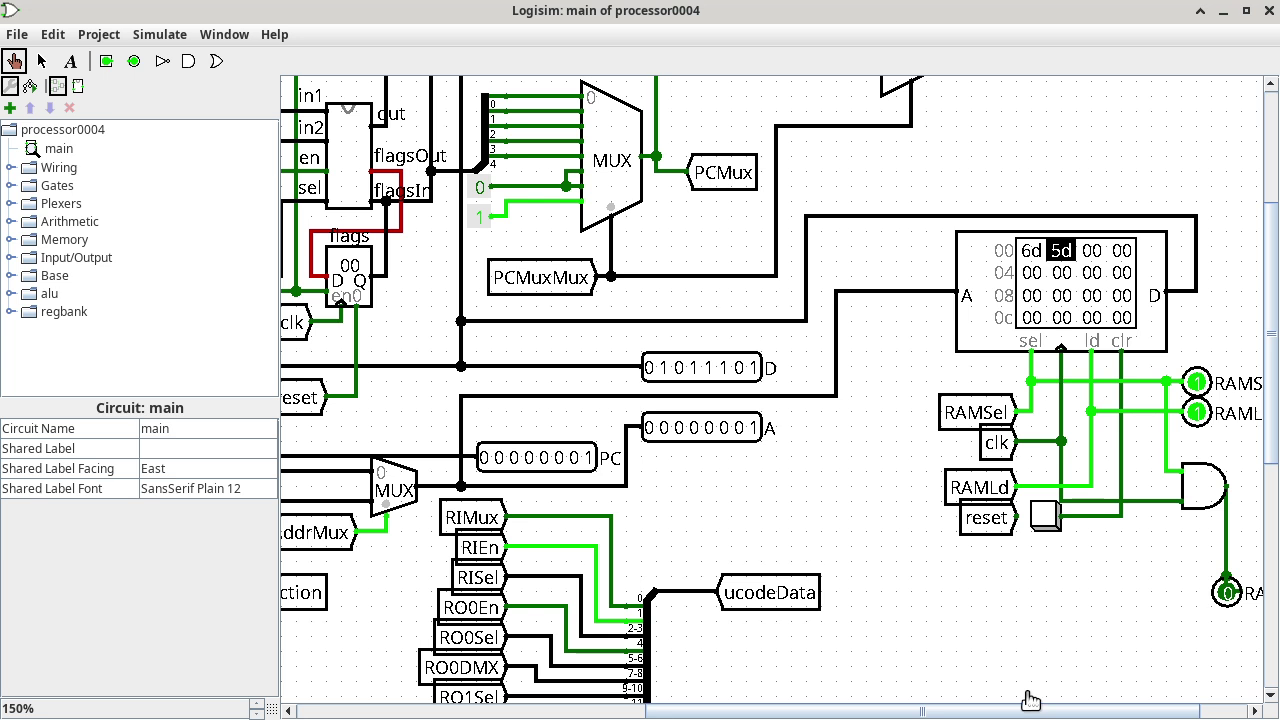
{"action": "left_click_drag", "start_coordinate": [1036, 711], "coordinate": [701, 690]}
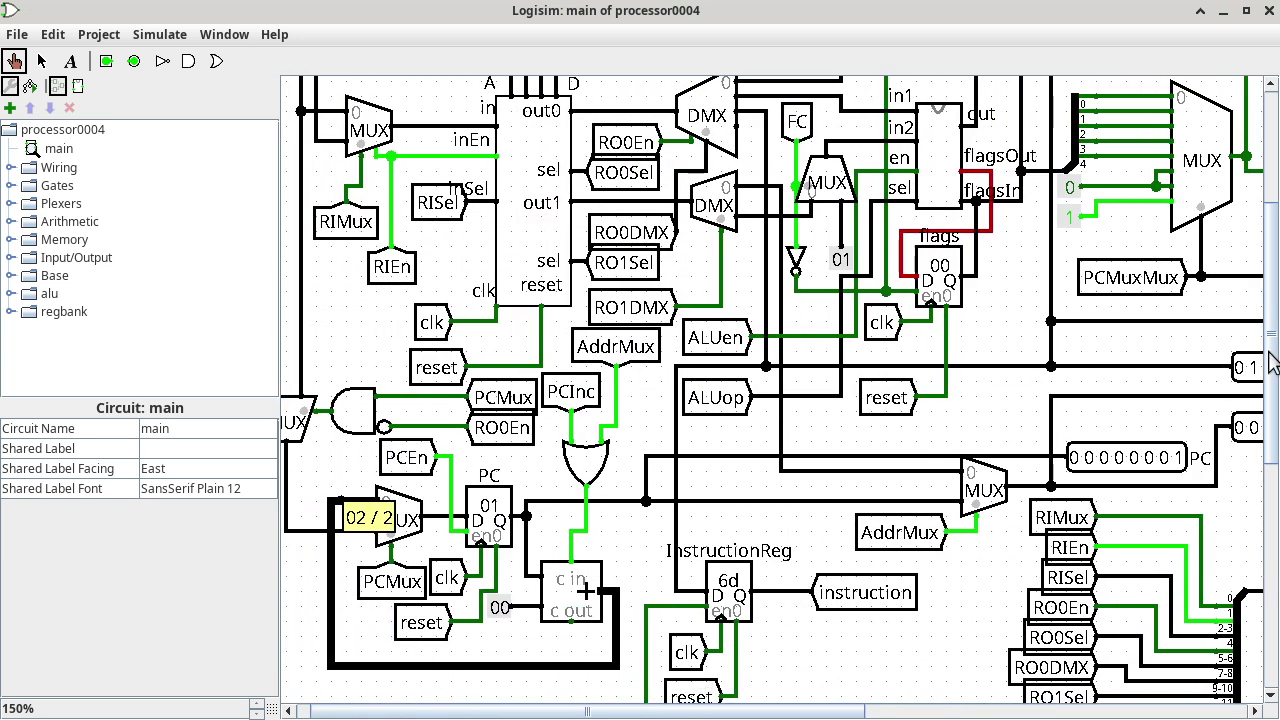
{"action": "scroll", "coordinate": [1213, 231], "scroll_direction": "up", "scroll_amount": 5}
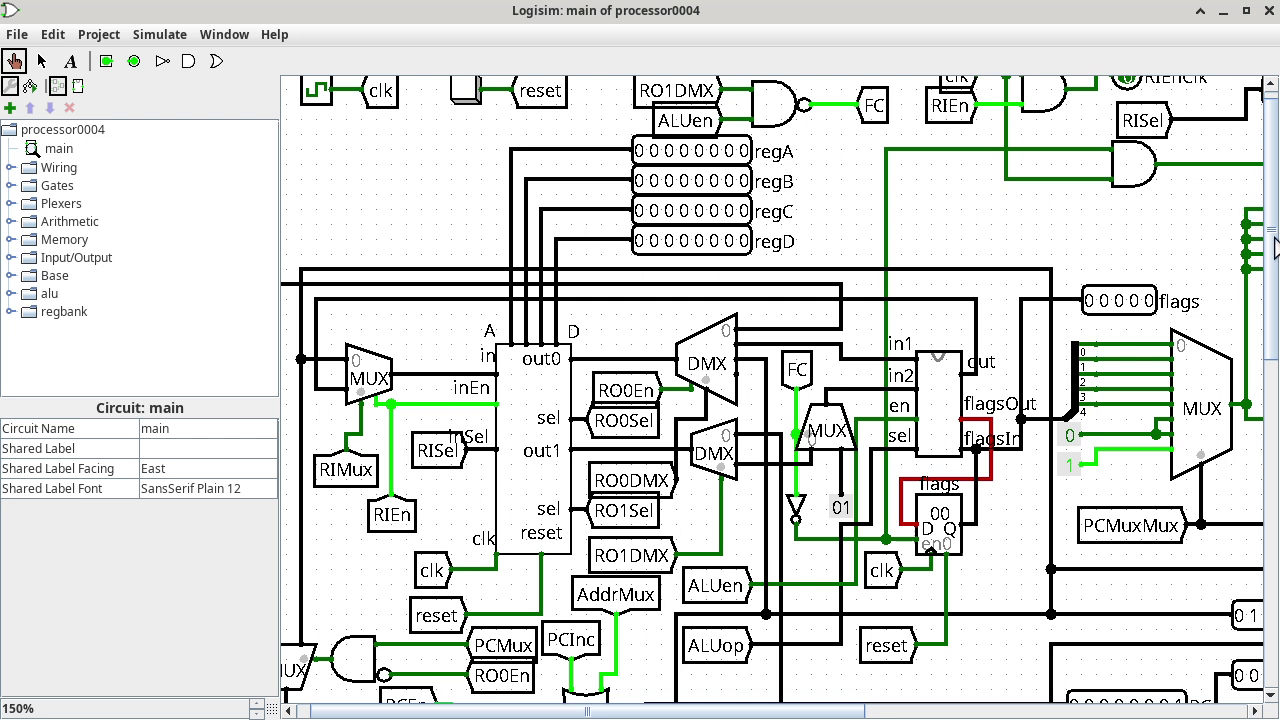
{"action": "left_click_drag", "start_coordinate": [1275, 245], "coordinate": [1272, 265]}
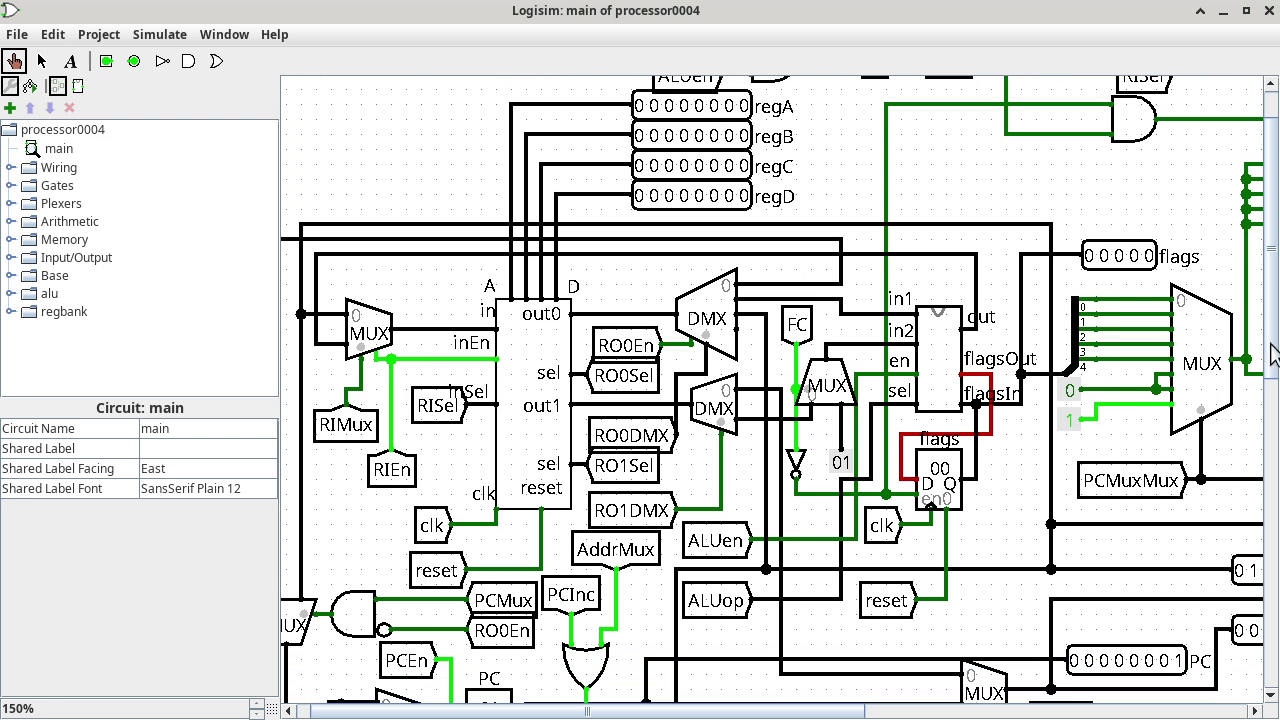
{"action": "scroll", "coordinate": [1273, 352], "scroll_direction": "down", "scroll_amount": 2}
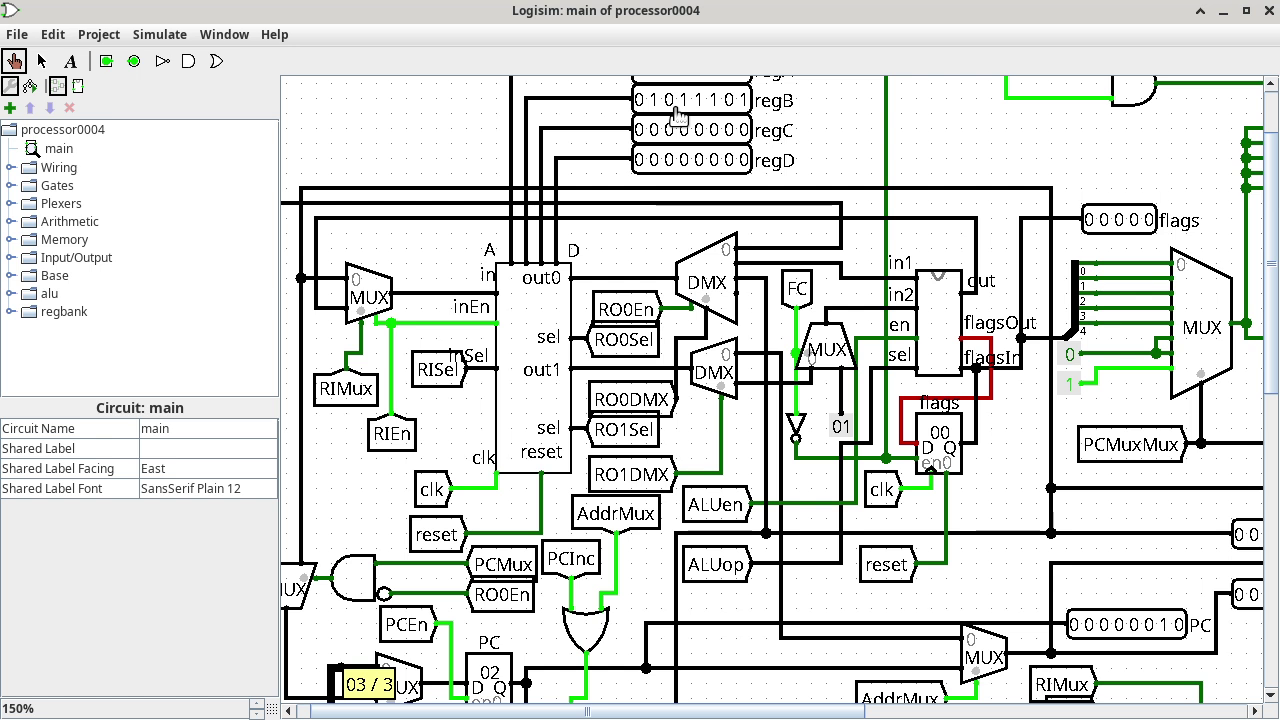
Check the RAM contents, and switch to the opcode table spreadsheet in Chrome to compare the "ldi x,i" definition
{"action": "left_click", "coordinate": [1014, 716]}
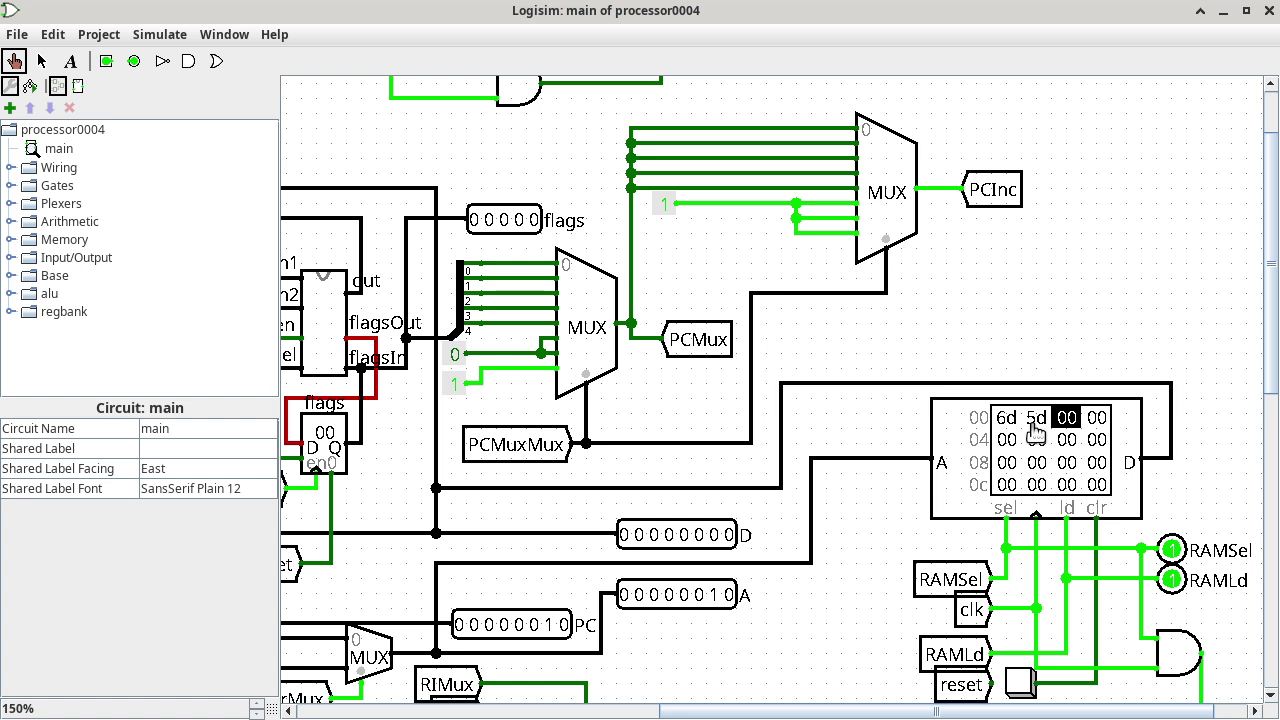
{"action": "key", "text": "alt+Tab"}
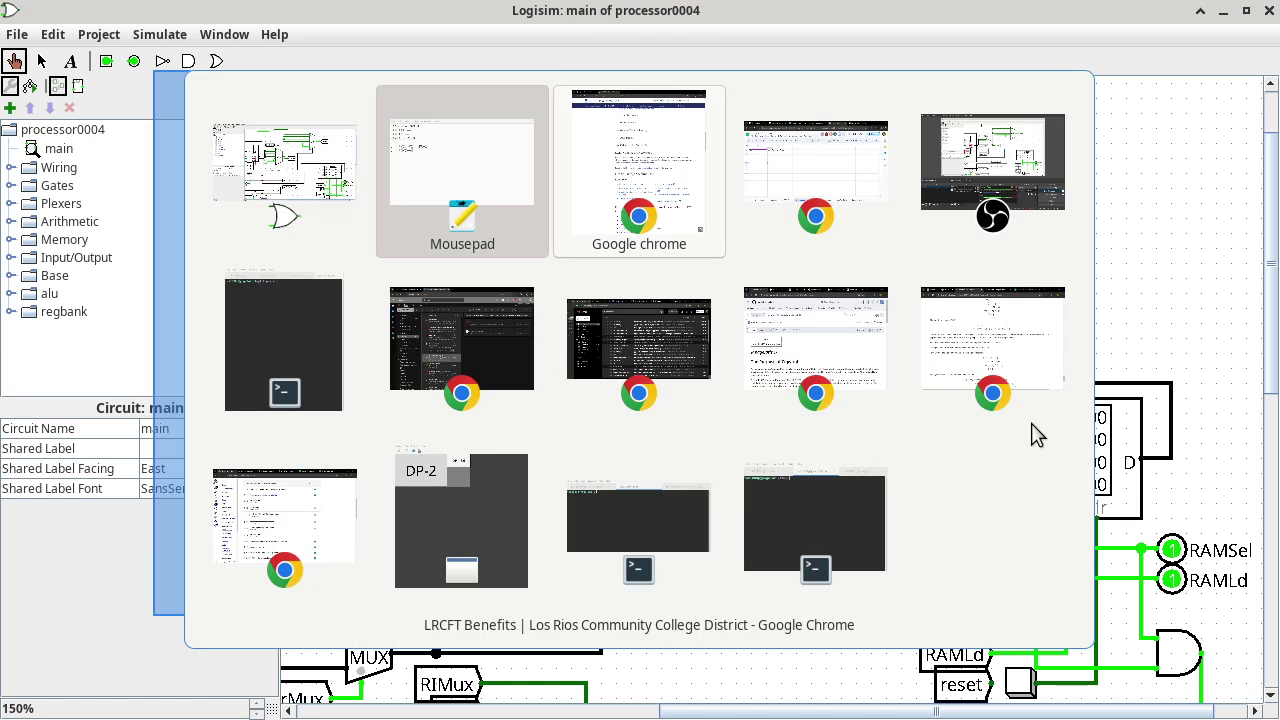
{"action": "key", "text": "alt+Tab"}
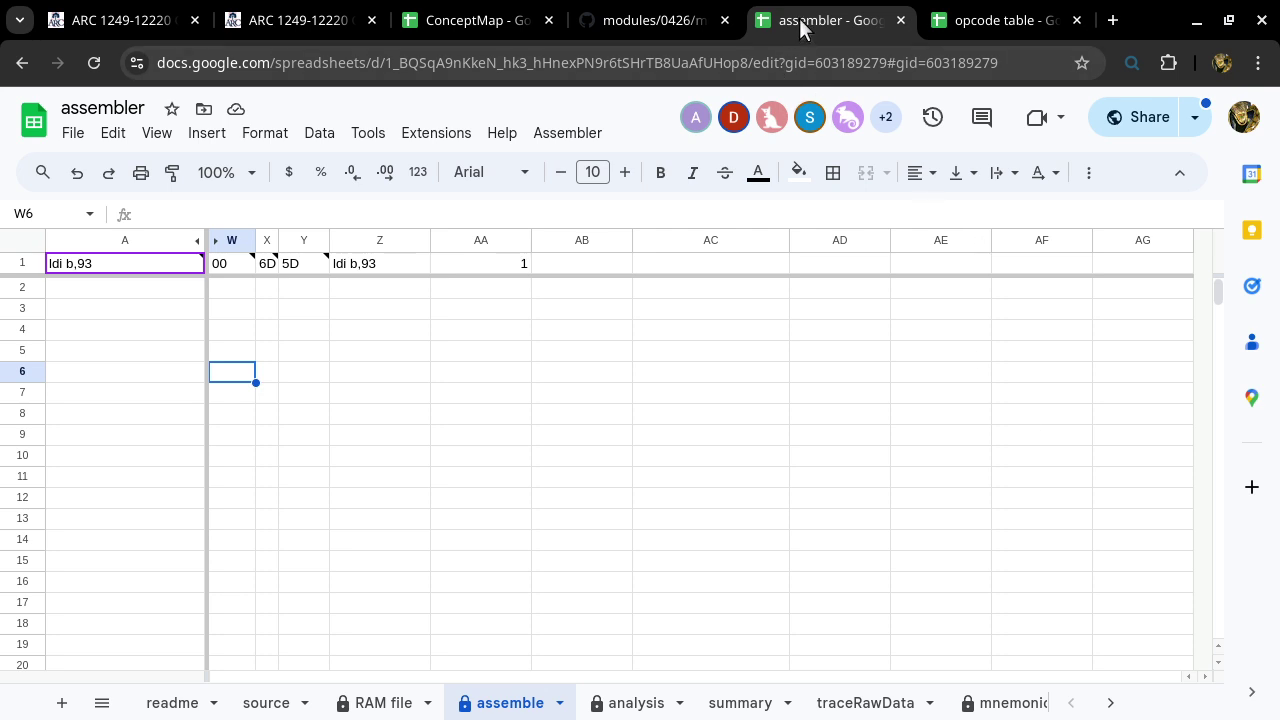
{"action": "left_click", "coordinate": [960, 24]}
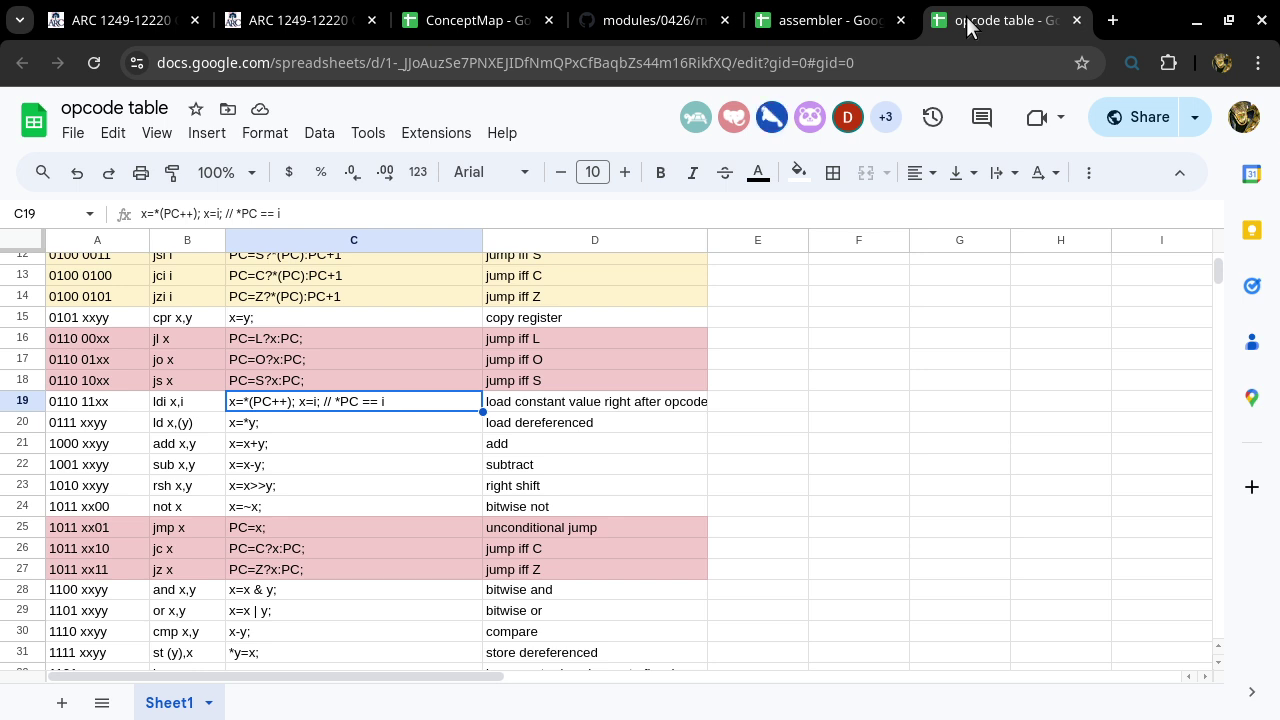
Switch back to Logisim and reset the simulation
{"action": "key", "text": "alt+Tab"}
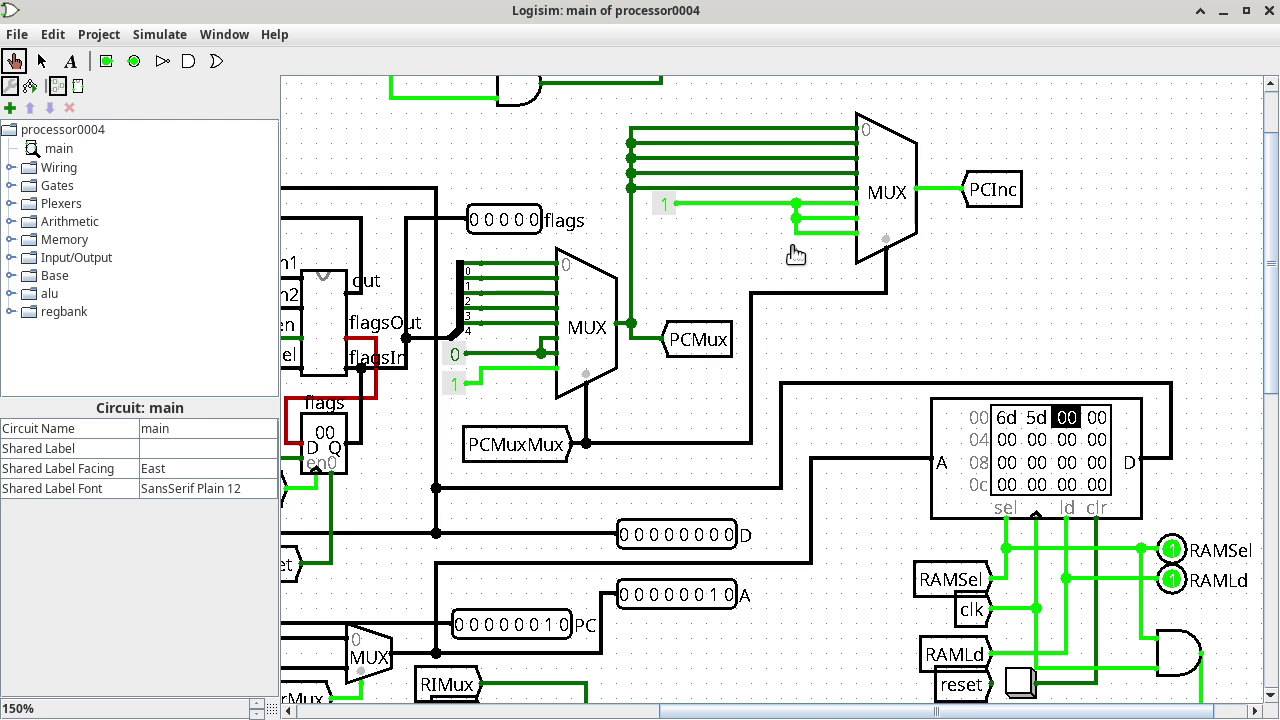
{"action": "left_click", "coordinate": [165, 40]}
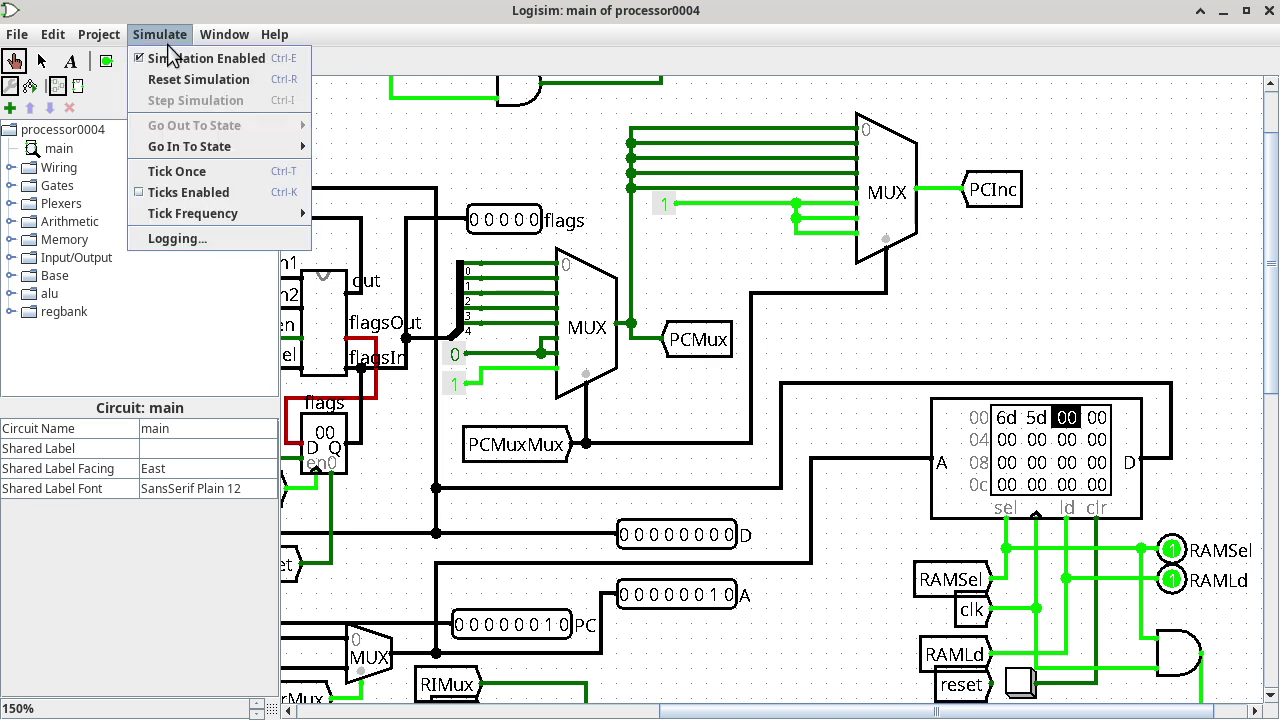
{"action": "left_click", "coordinate": [185, 79]}
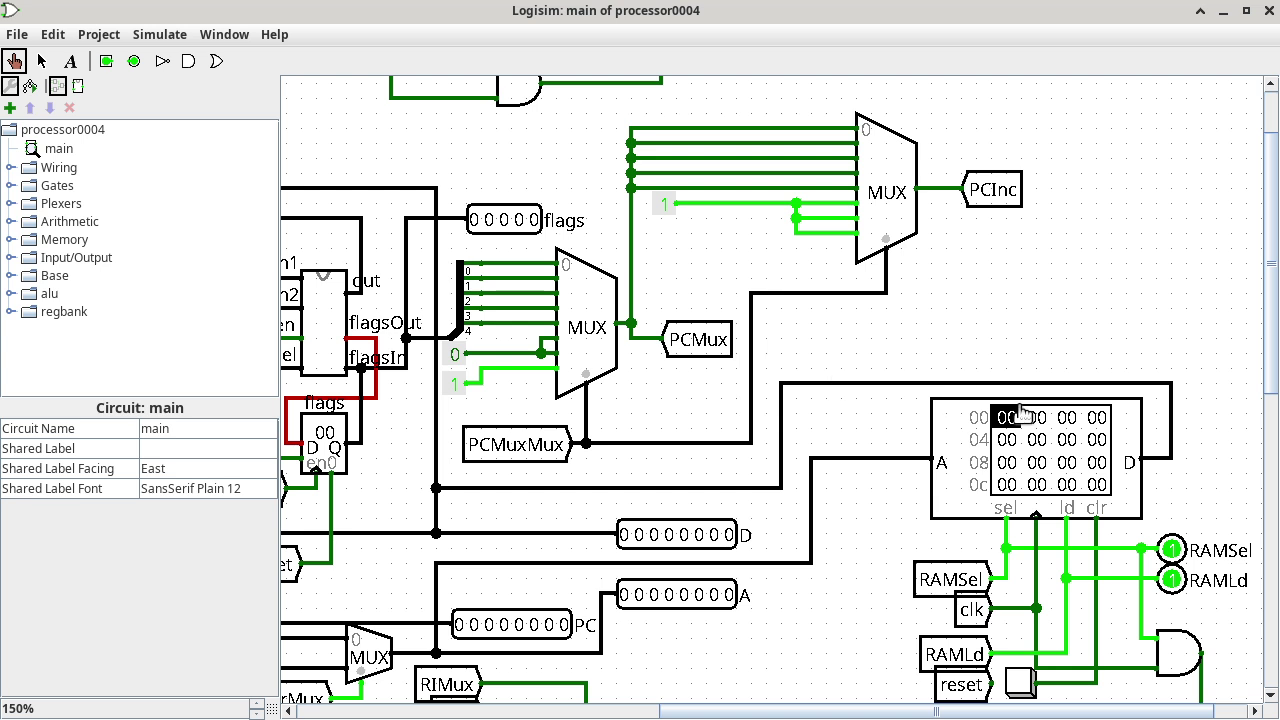
Switch to the opcode table spreadsheet in Chrome and look up the opcode and register transfer of the "st (y),x" instruction
{"action": "key", "text": "alt+Tab"}
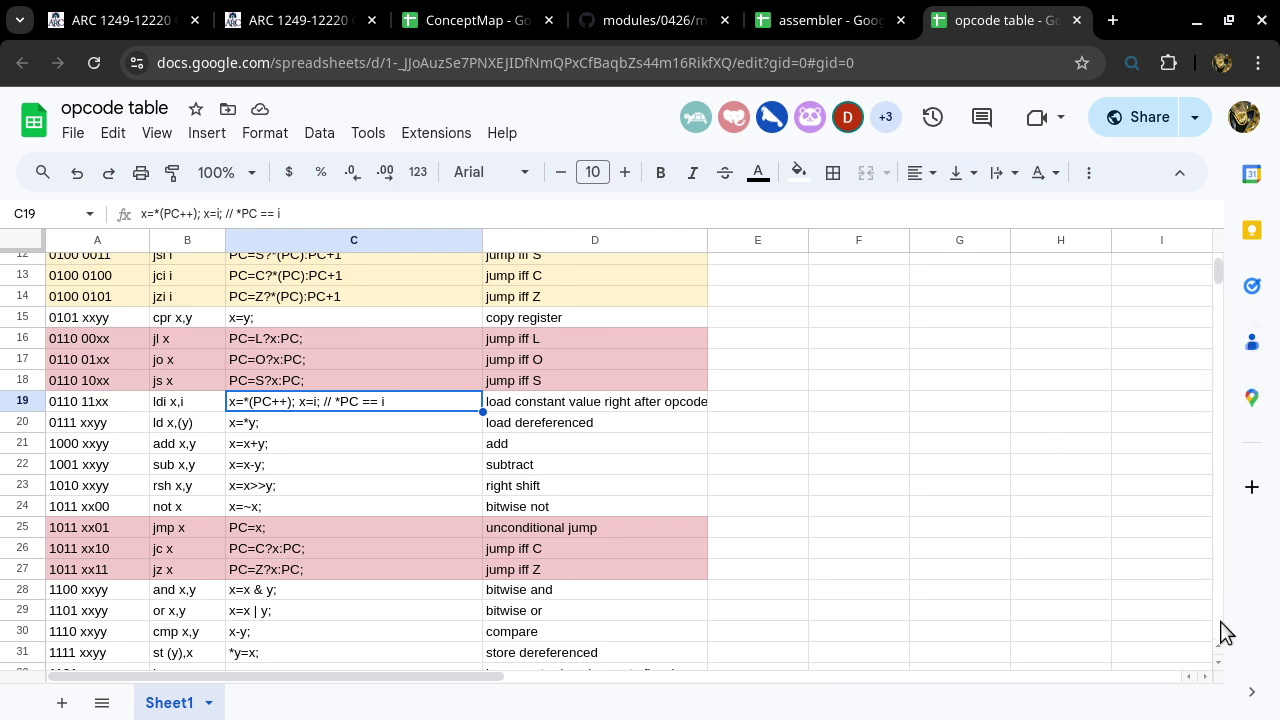
{"action": "left_click", "coordinate": [1219, 648]}
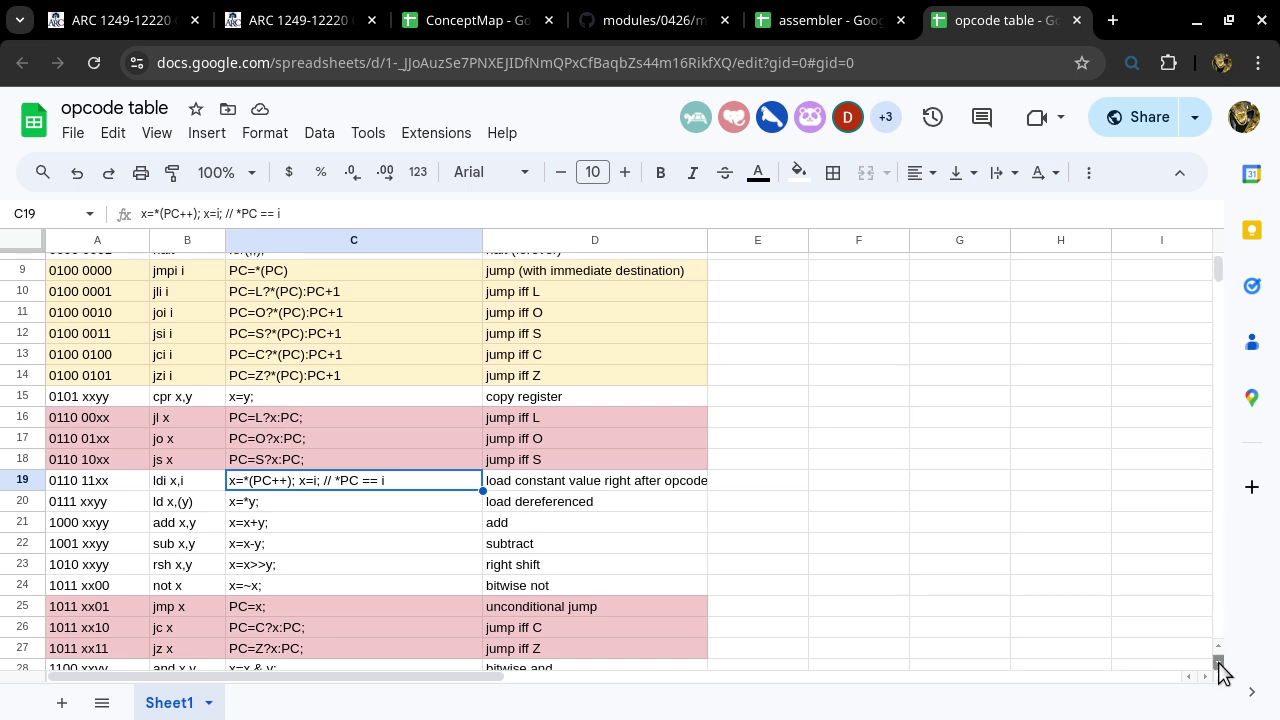
{"action": "left_click_drag", "start_coordinate": [1219, 661], "coordinate": [1219, 661]}
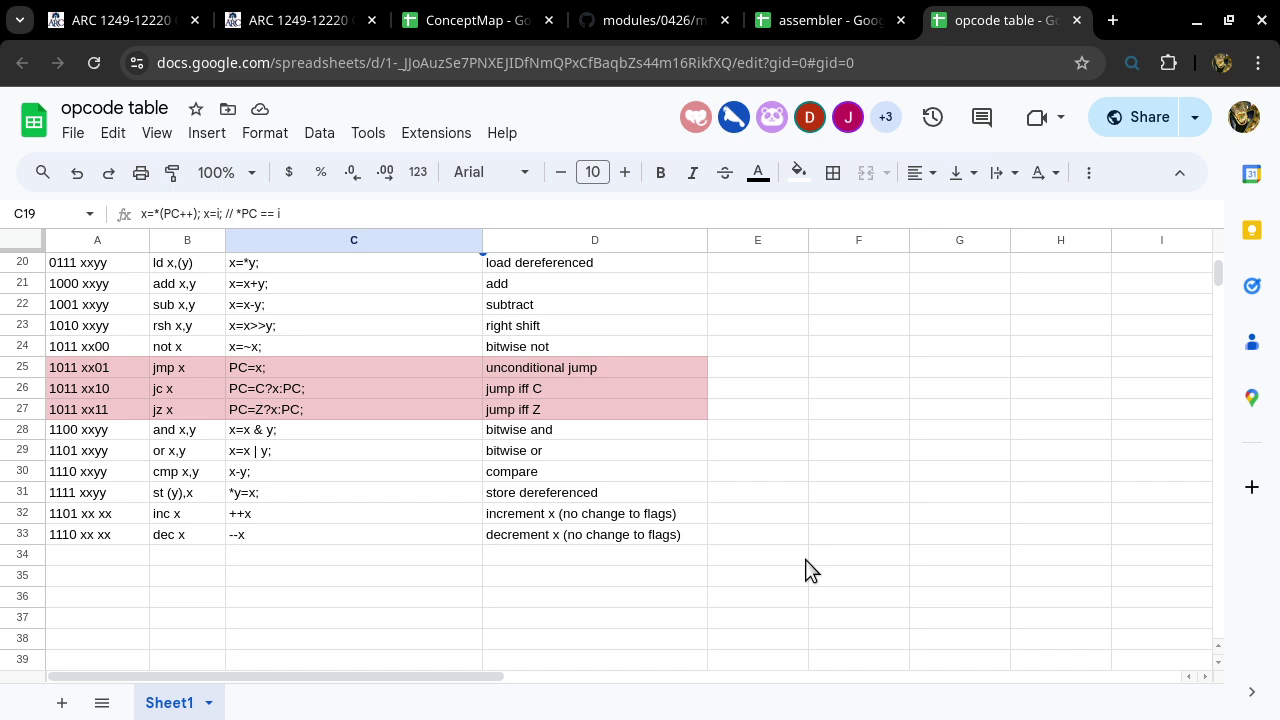
{"action": "left_click", "coordinate": [110, 505]}
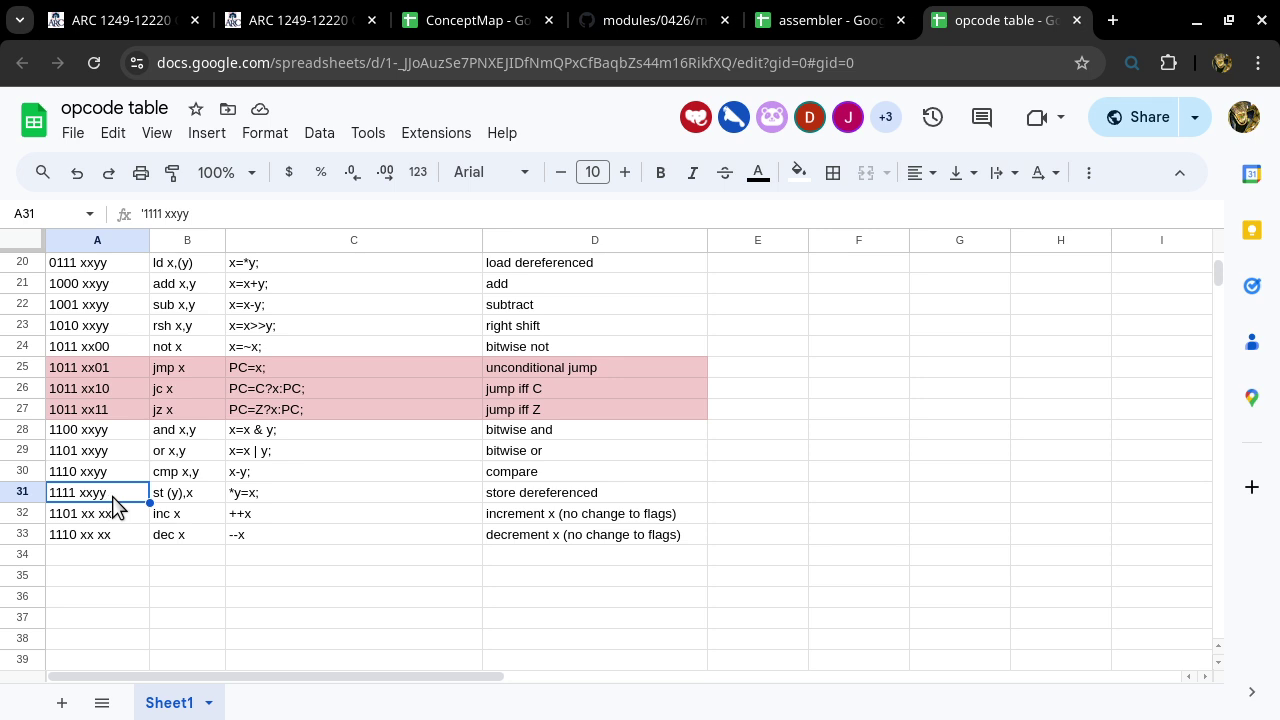
{"action": "left_click", "coordinate": [272, 496]}
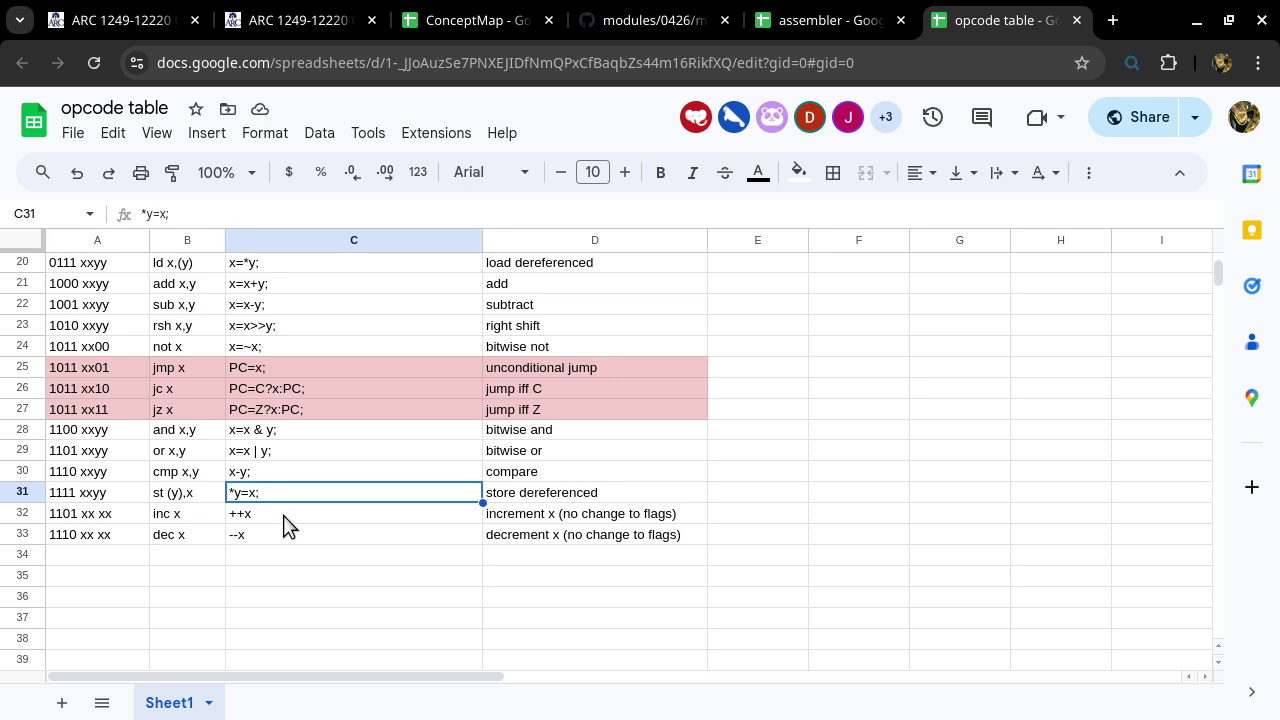
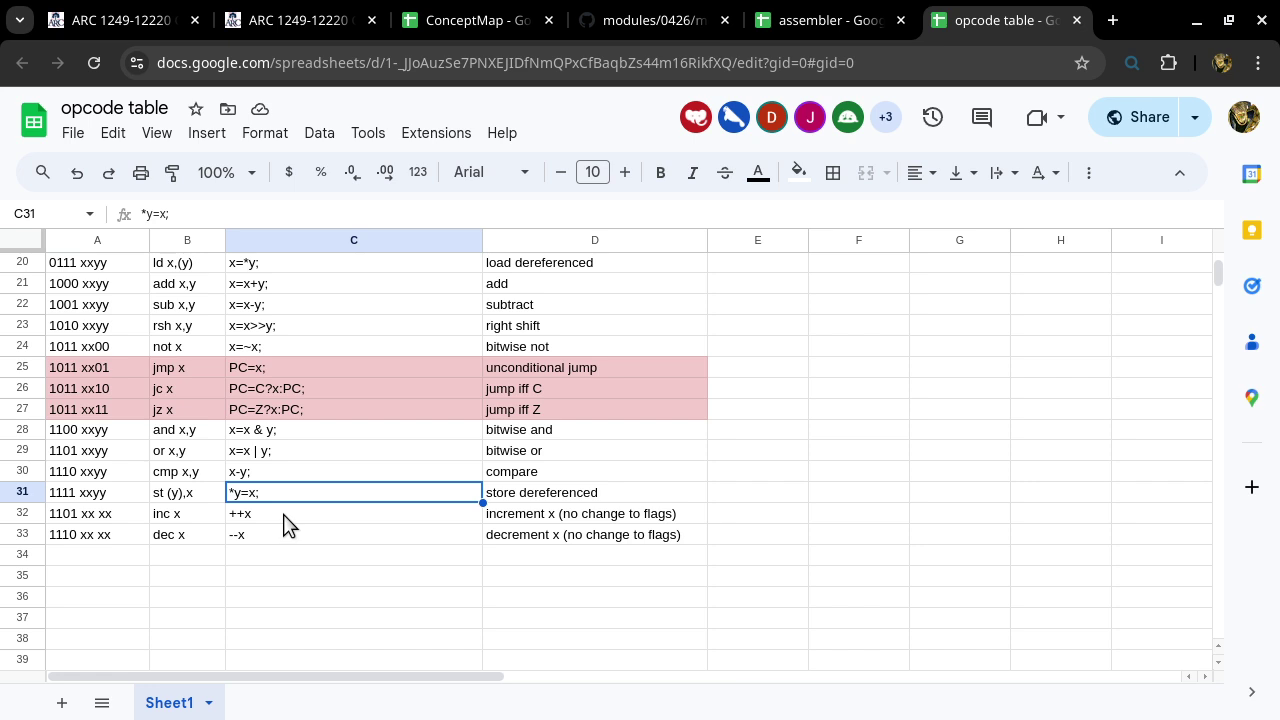
Open a new browser tab and go to Google
{"action": "left_click", "coordinate": [1113, 21]}
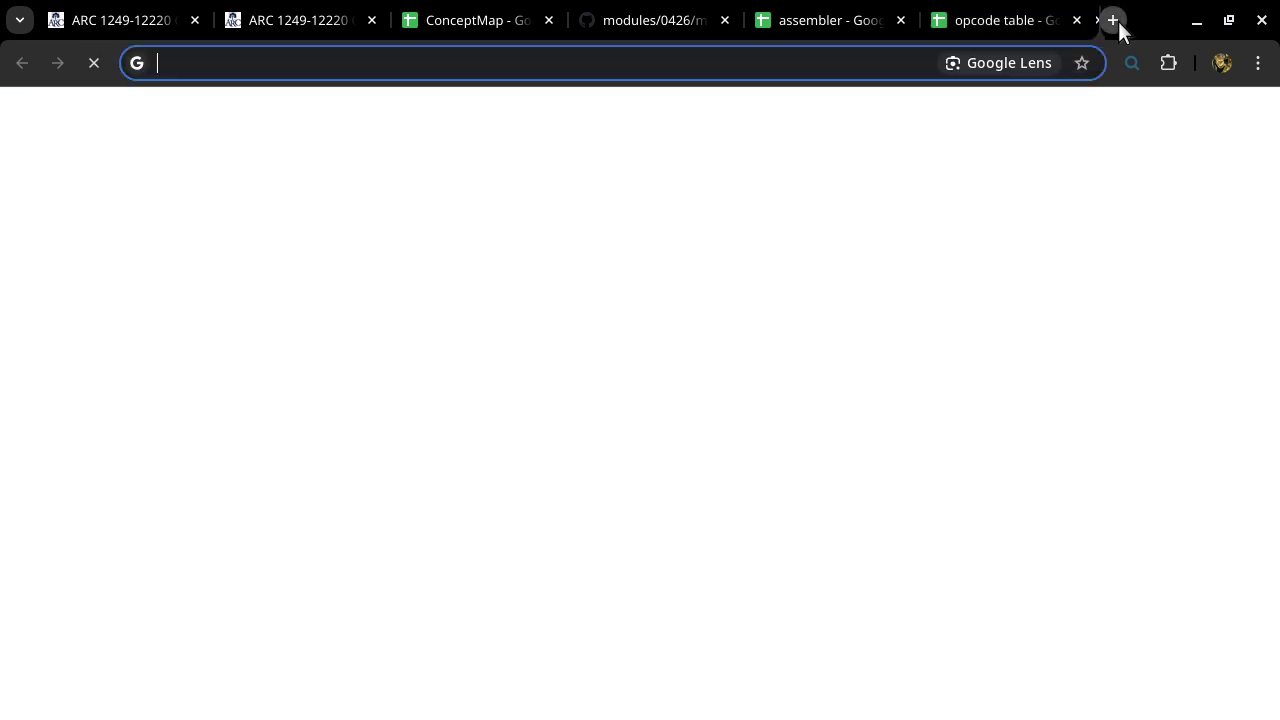
{"action": "type", "text": "googl"}
{"action": "key", "text": "BackSpace"}
{"action": "key", "text": "BackSpace"}
{"action": "type", "text": "o"}
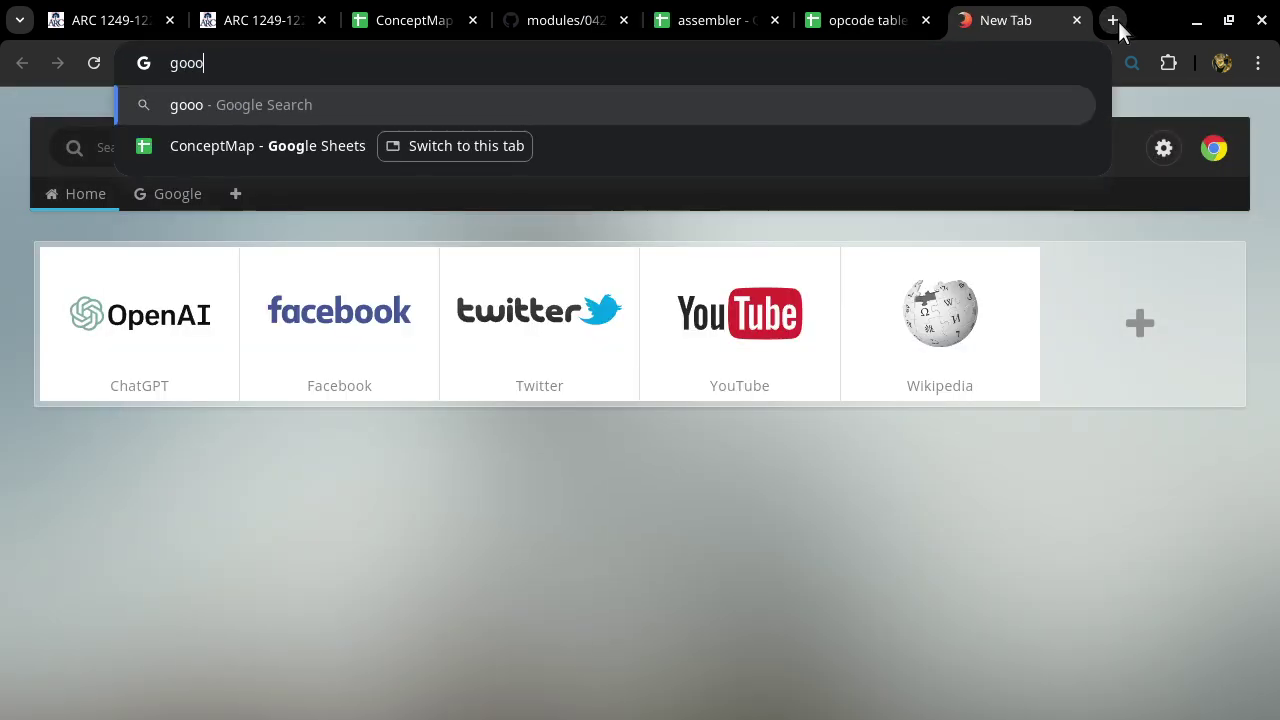
{"action": "key", "text": "BackSpace"}
{"action": "type", "text": "gle"}
{"action": "key", "text": "Return"}
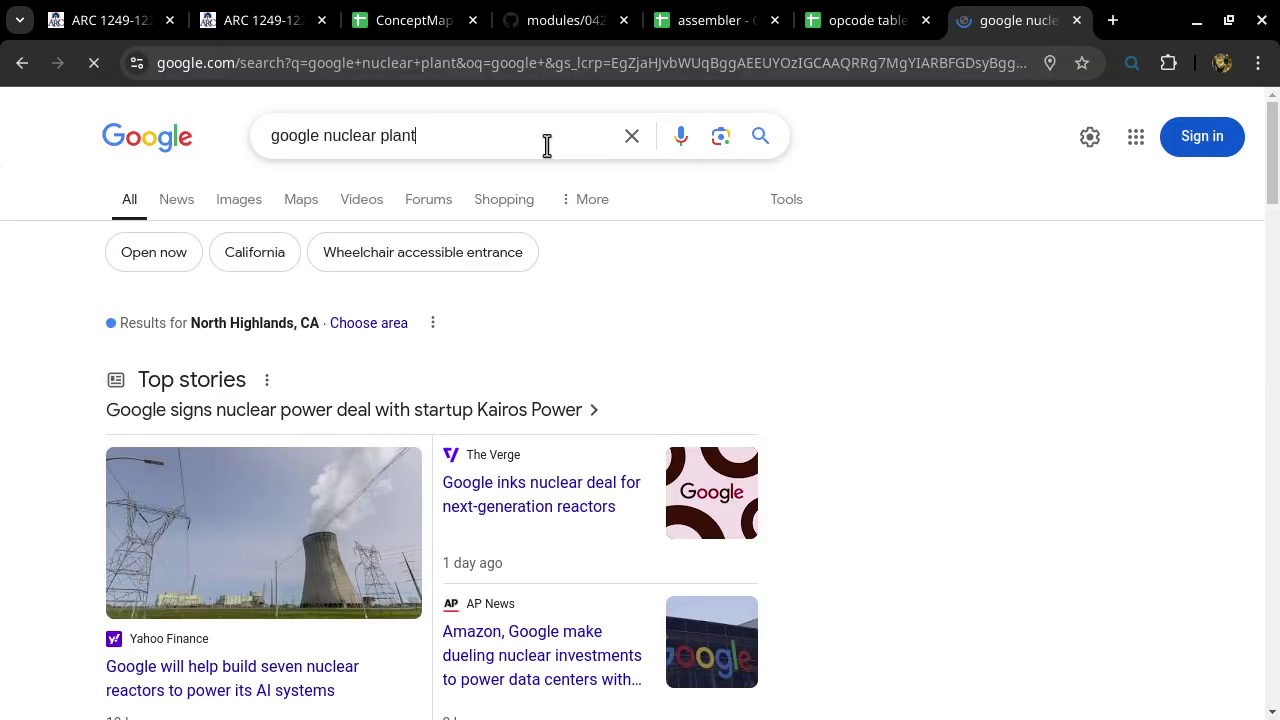
Search Google for "c++ pointer dereference tutorial" and close the results tab
{"action": "triple_click", "coordinate": [547, 145]}
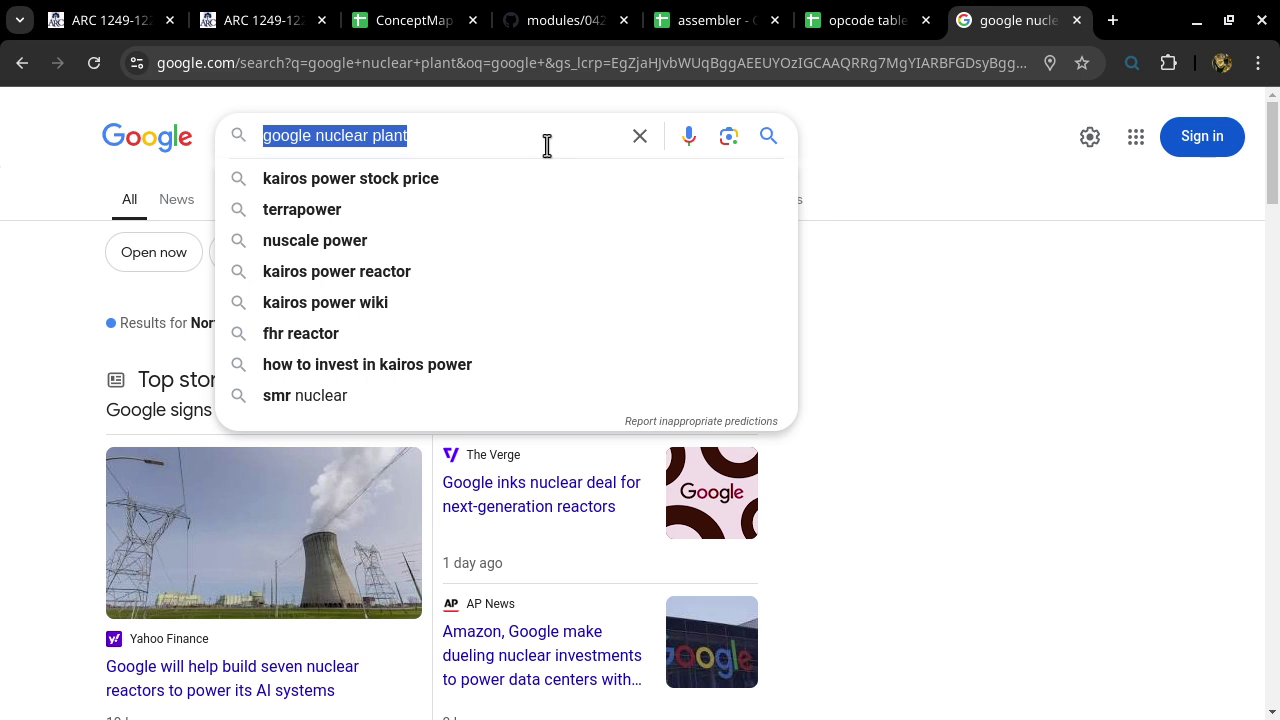
{"action": "type", "text": "c++ pointer"}
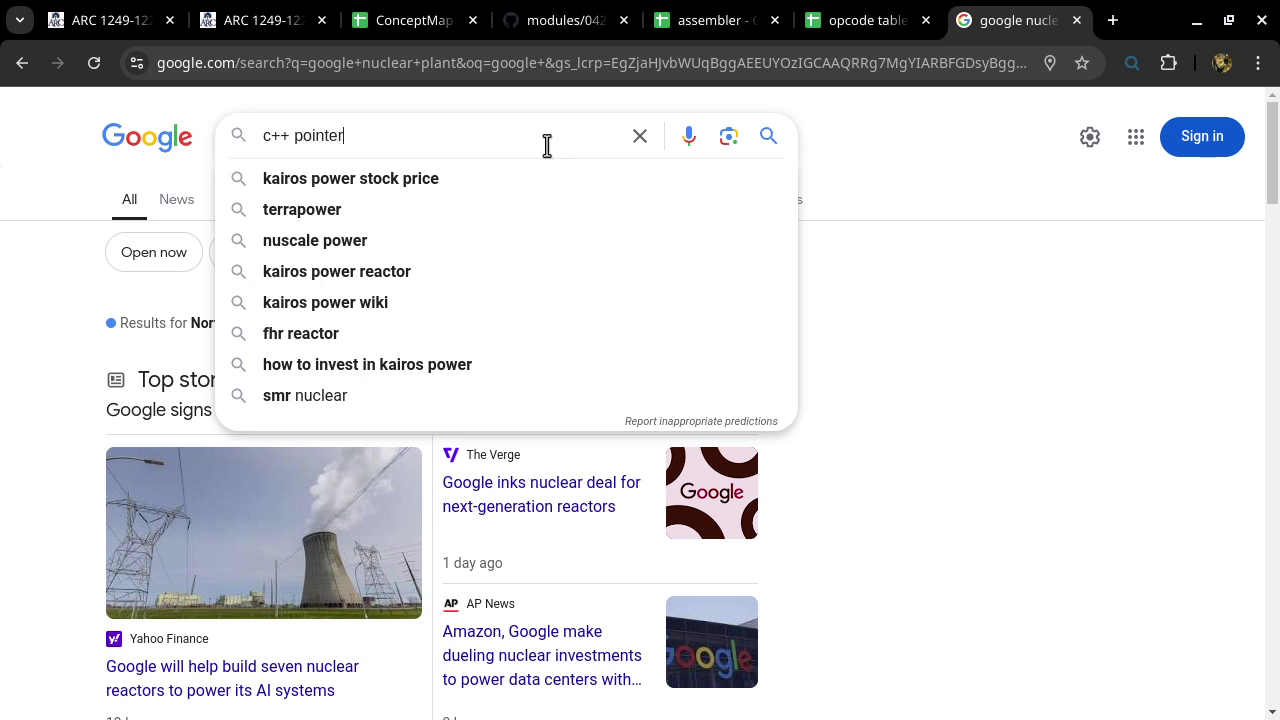
{"action": "type", "text": " dereference tutori"}
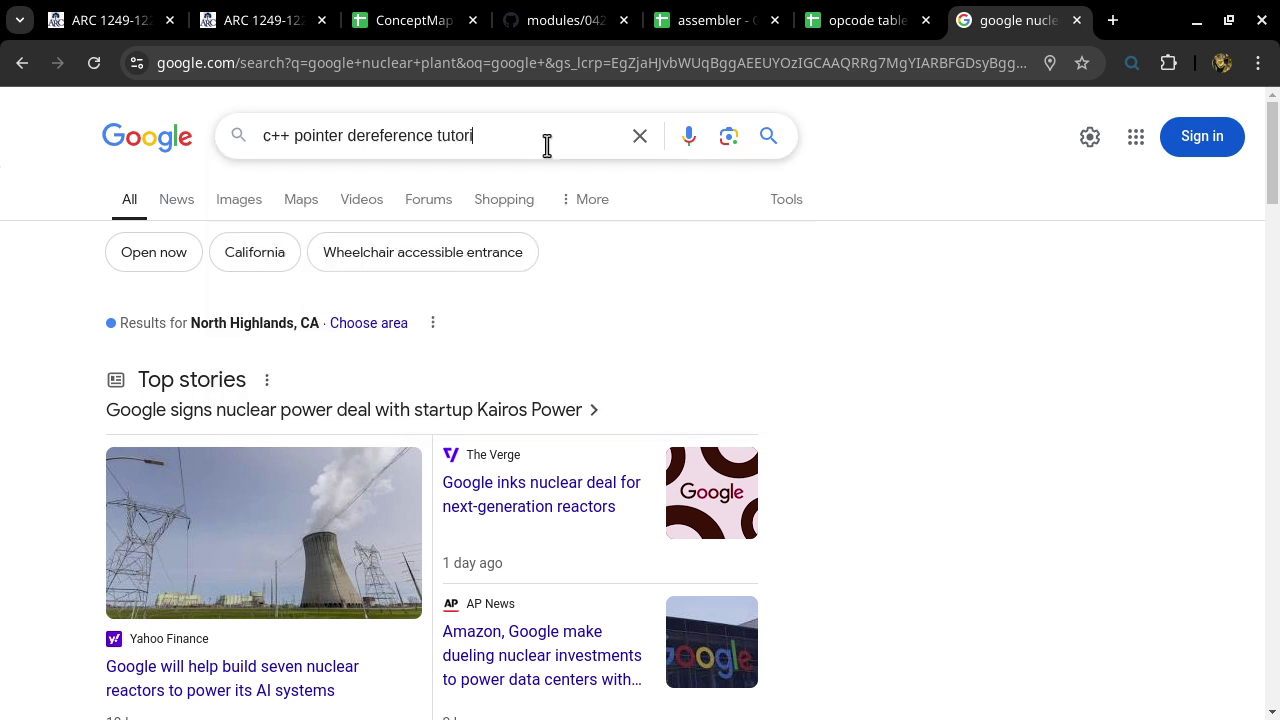
{"action": "type", "text": "al"}
{"action": "key", "text": "Return"}
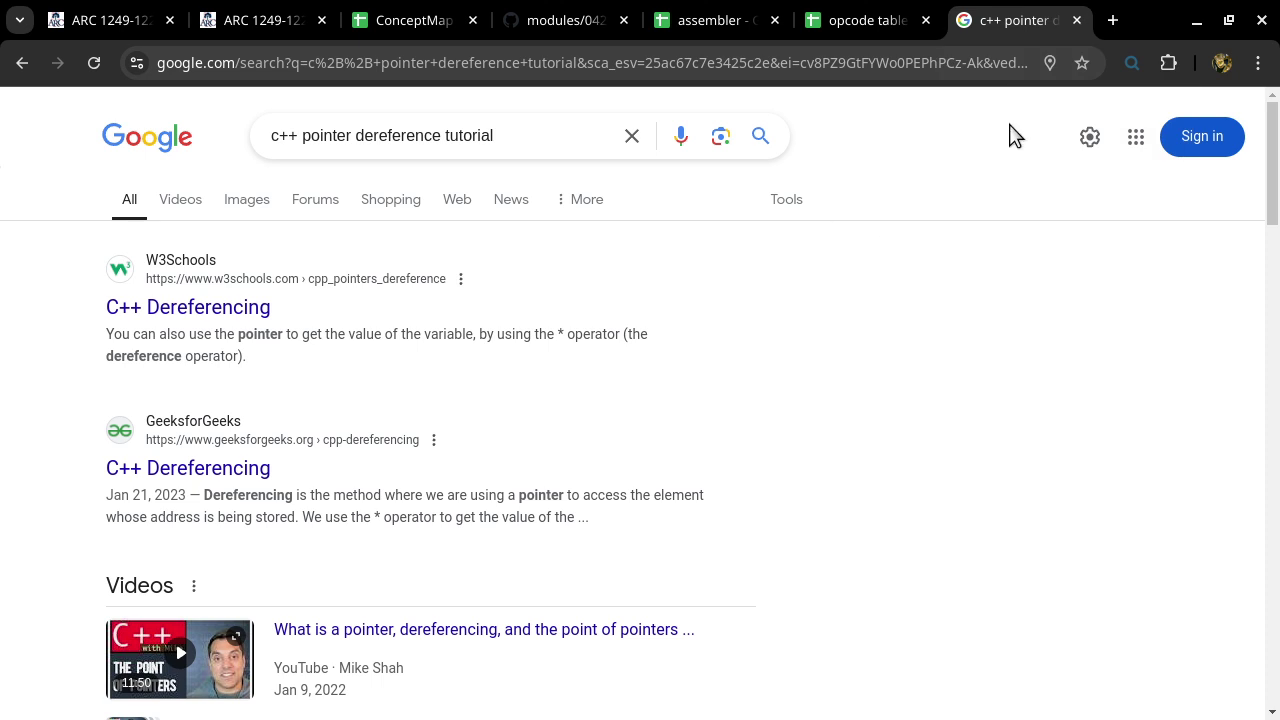
{"action": "left_click", "coordinate": [1077, 20]}
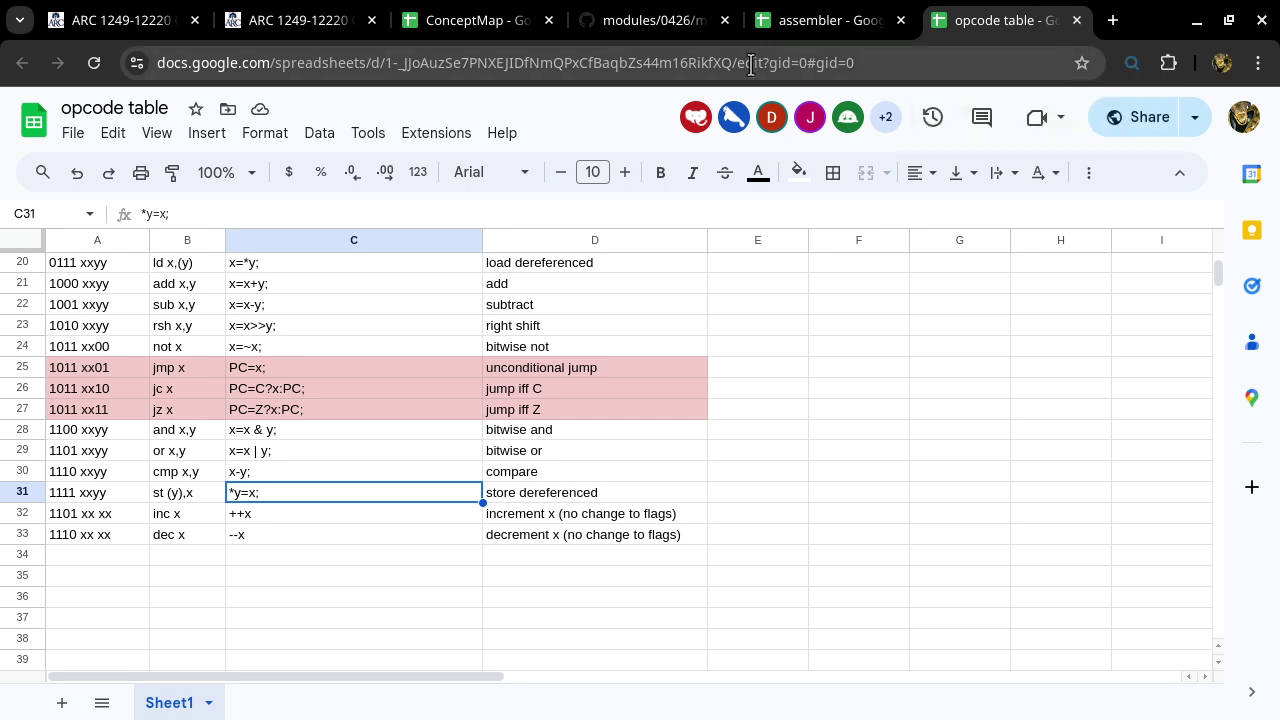
Switch to the Mousepad notes and add the lines "*c = b" and "c == fd" below the existing text, separated by a blank line
{"action": "key", "text": "alt+Tab"}
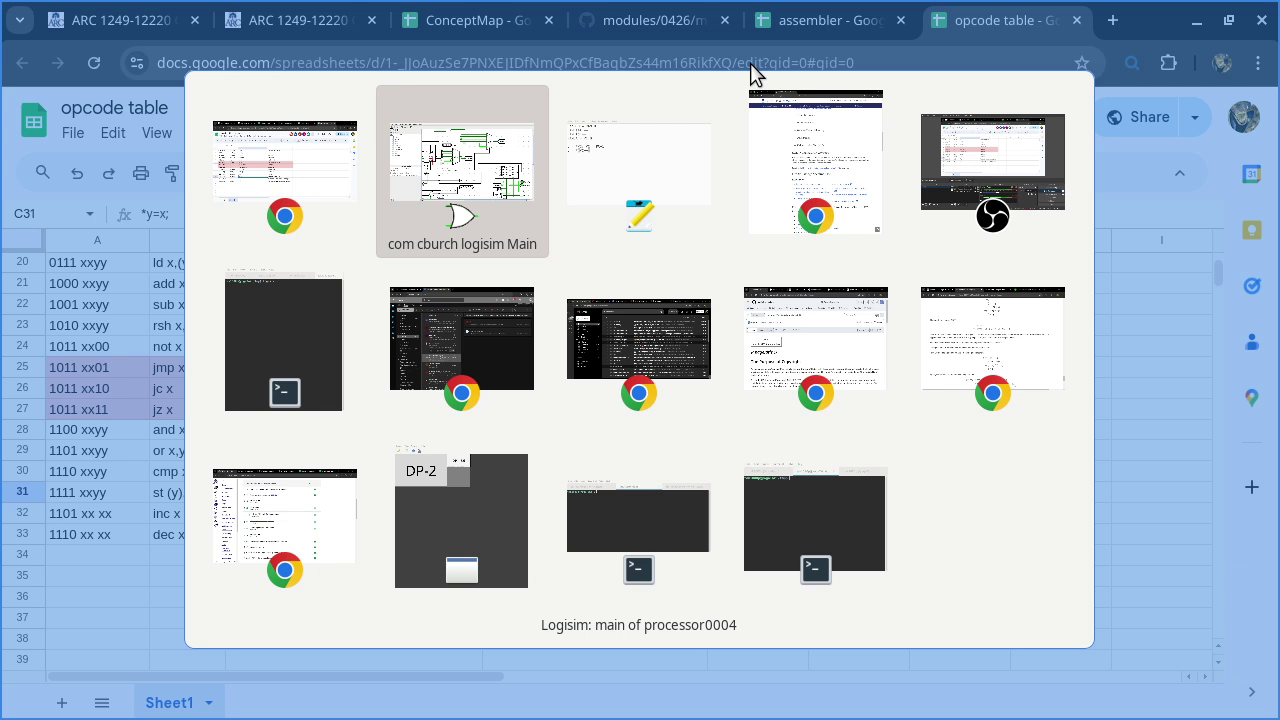
{"action": "key", "text": "alt+Tab"}
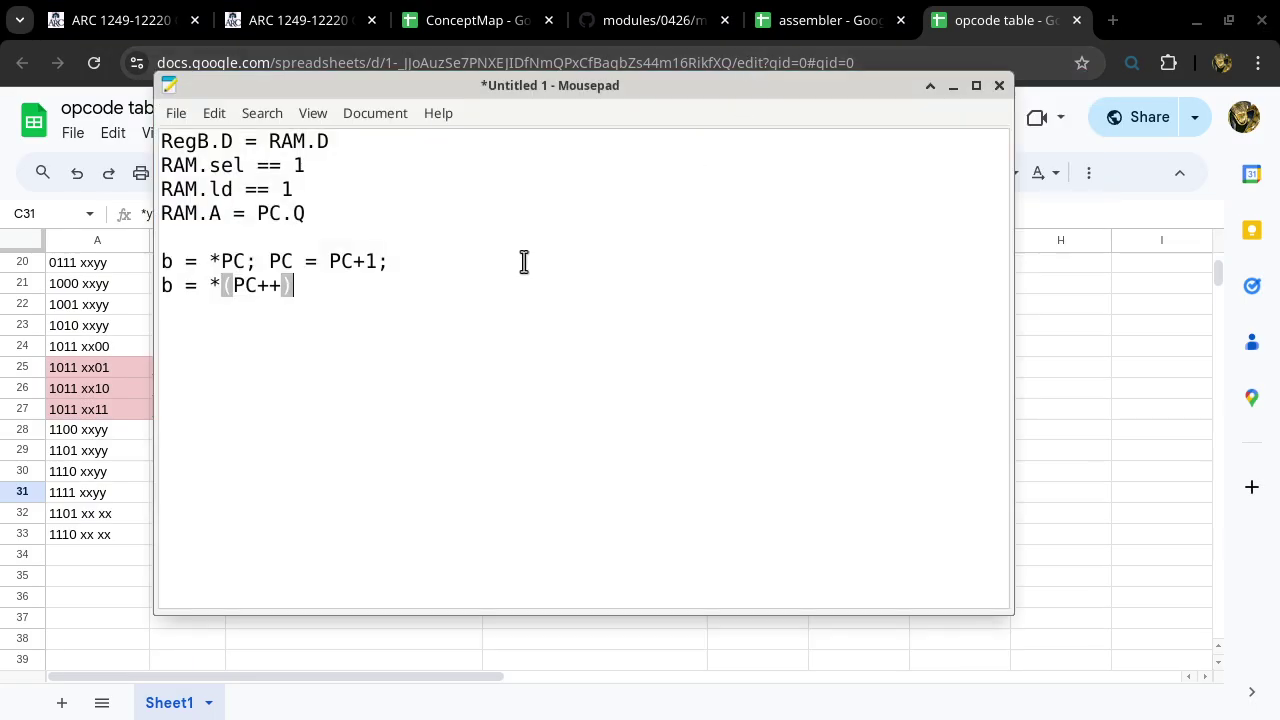
{"action": "key", "text": "Return"}
{"action": "key", "text": "Return"}
{"action": "key", "text": "Return"}
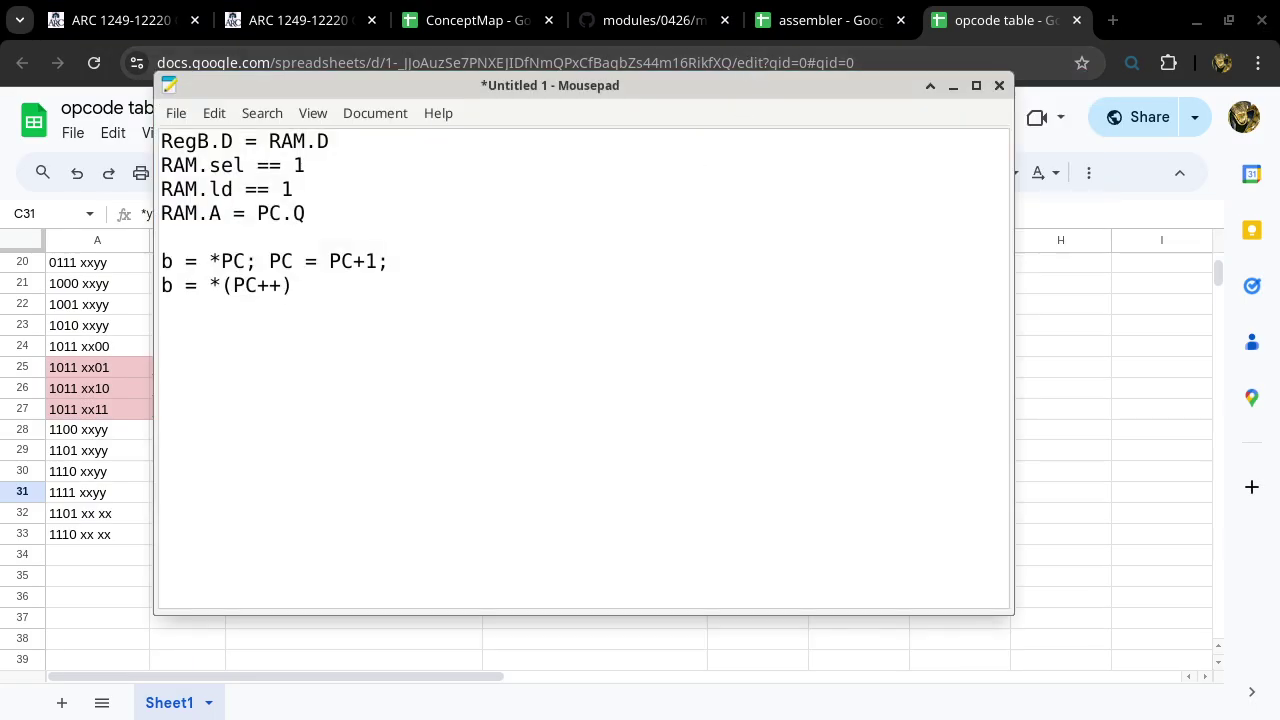
{"action": "type", "text": "*c"}
{"action": "type", "text": "= b"}
{"action": "key", "text": "Return"}
{"action": "key", "text": "Return"}
{"action": "type", "text": "c == fd"}
{"action": "key", "text": "Return"}
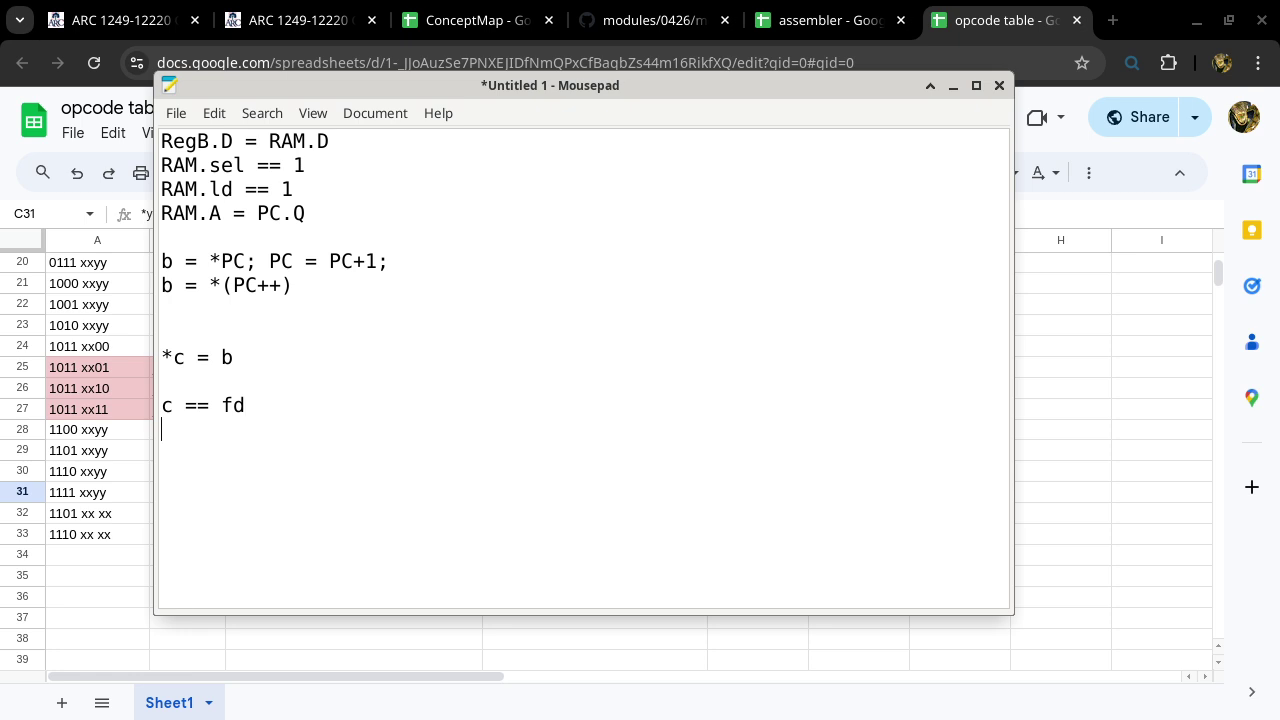
Add the line "b == 57" below "c == fd"
{"action": "type", "text": "b =="}
{"action": "type", "text": "878"}
{"action": "key", "text": "BackSpace"}
{"action": "key", "text": "BackSpace"}
{"action": "key", "text": "BackSpace"}
{"action": "type", "text": "57"}
Append the comment "// <-- RTL" to the "*c = b" line and start a new line below it
{"action": "left_click_drag", "start_coordinate": [240, 360], "coordinate": [156, 358]}
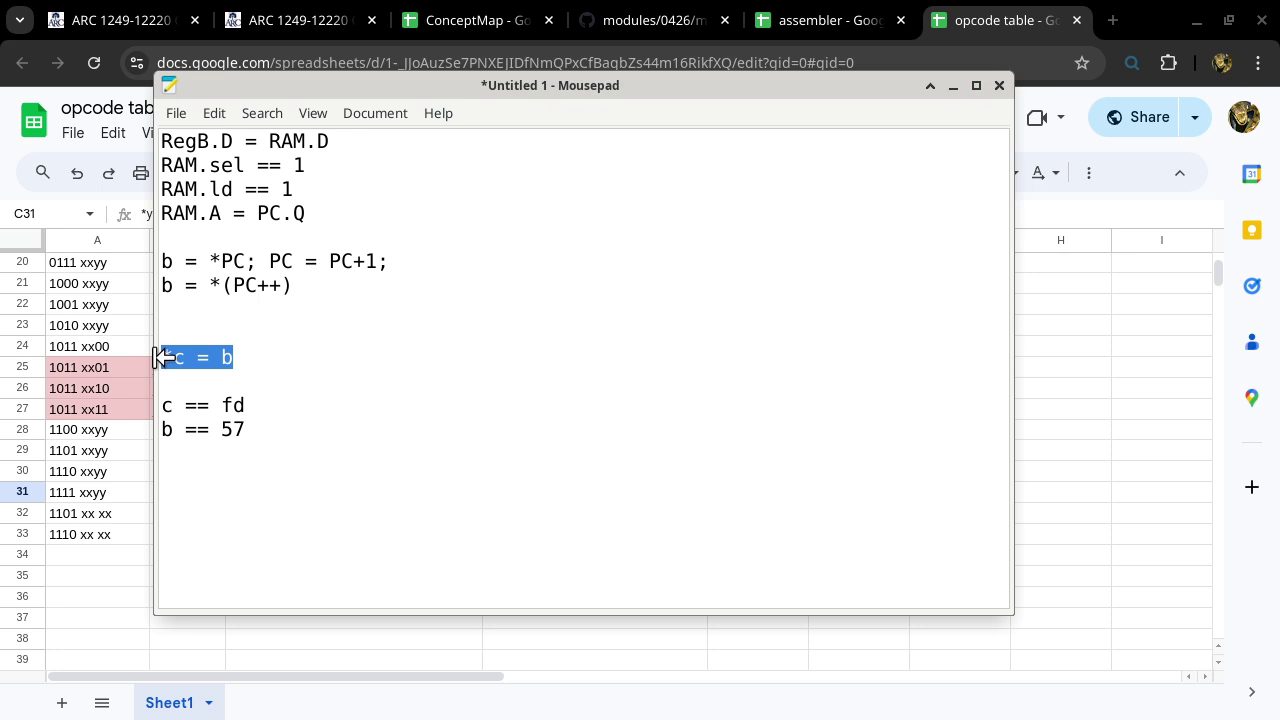
{"action": "left_click", "coordinate": [309, 364]}
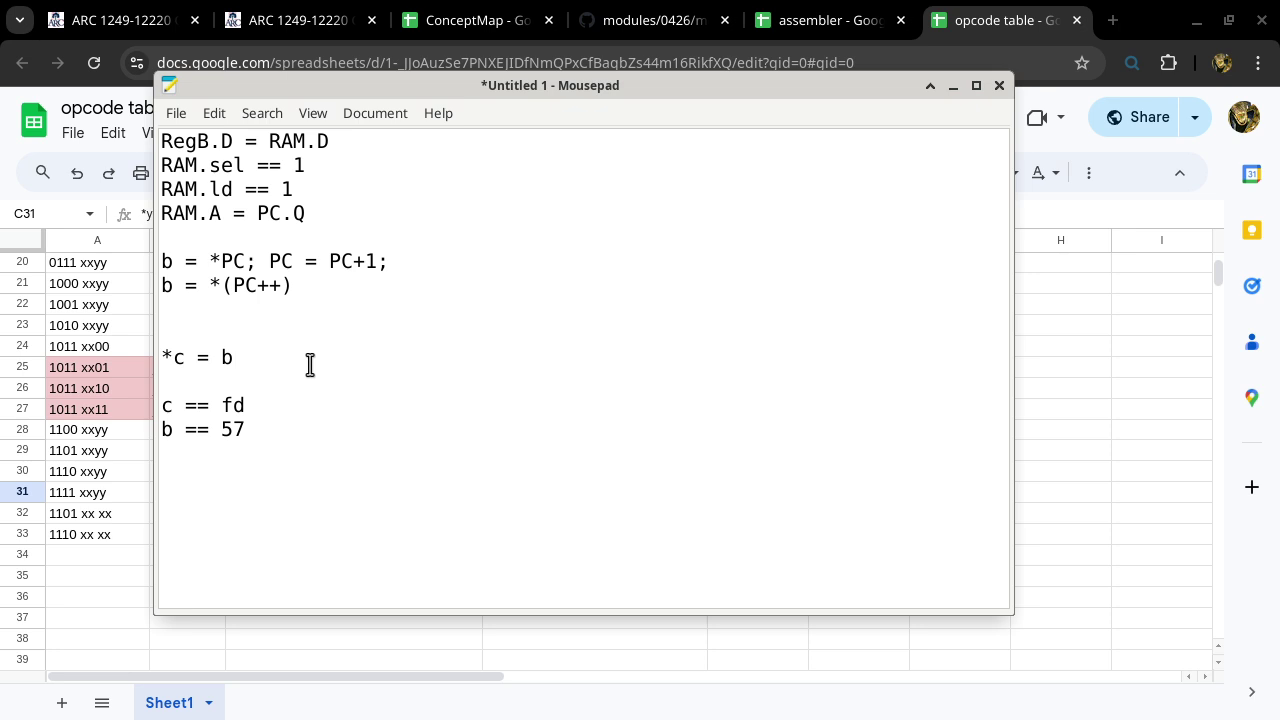
{"action": "type", "text": "// <-- RTL"}
{"action": "key", "text": "Return"}
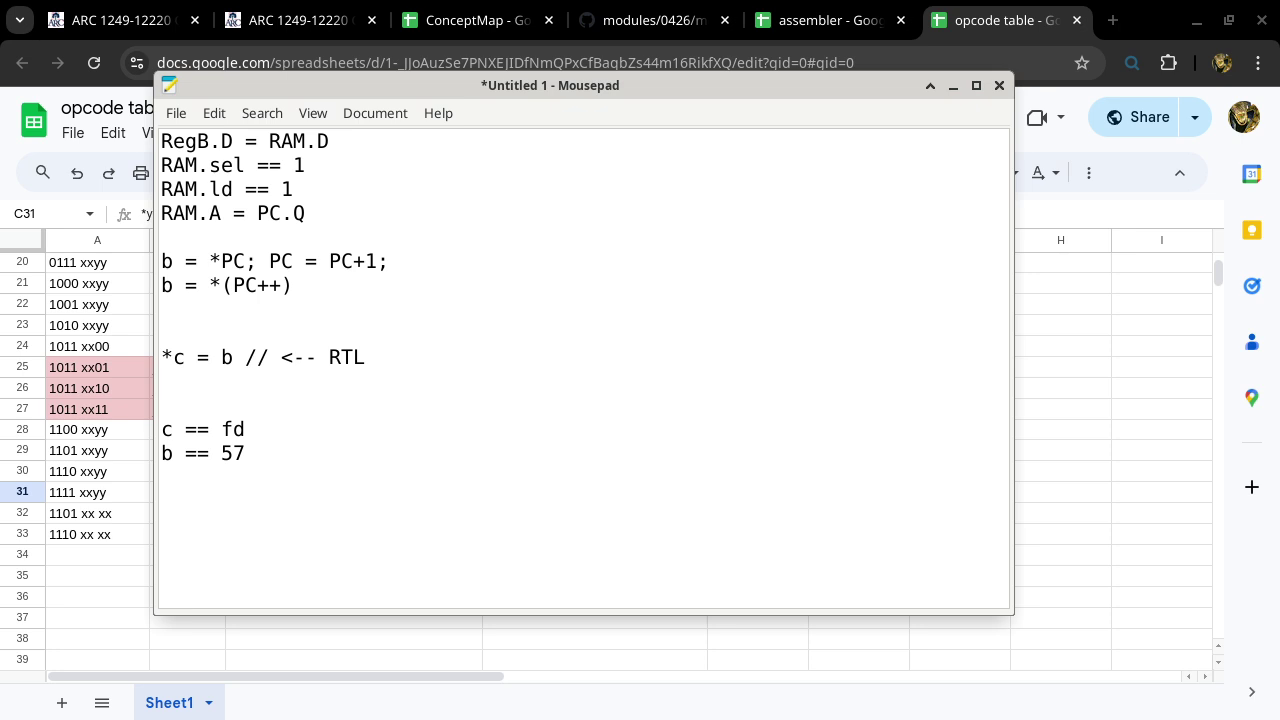
Add the line "st (c),b // mnemonic" under the RTL line, followed by a line reading "// opcode"
{"action": "type", "text": "st (c)"}
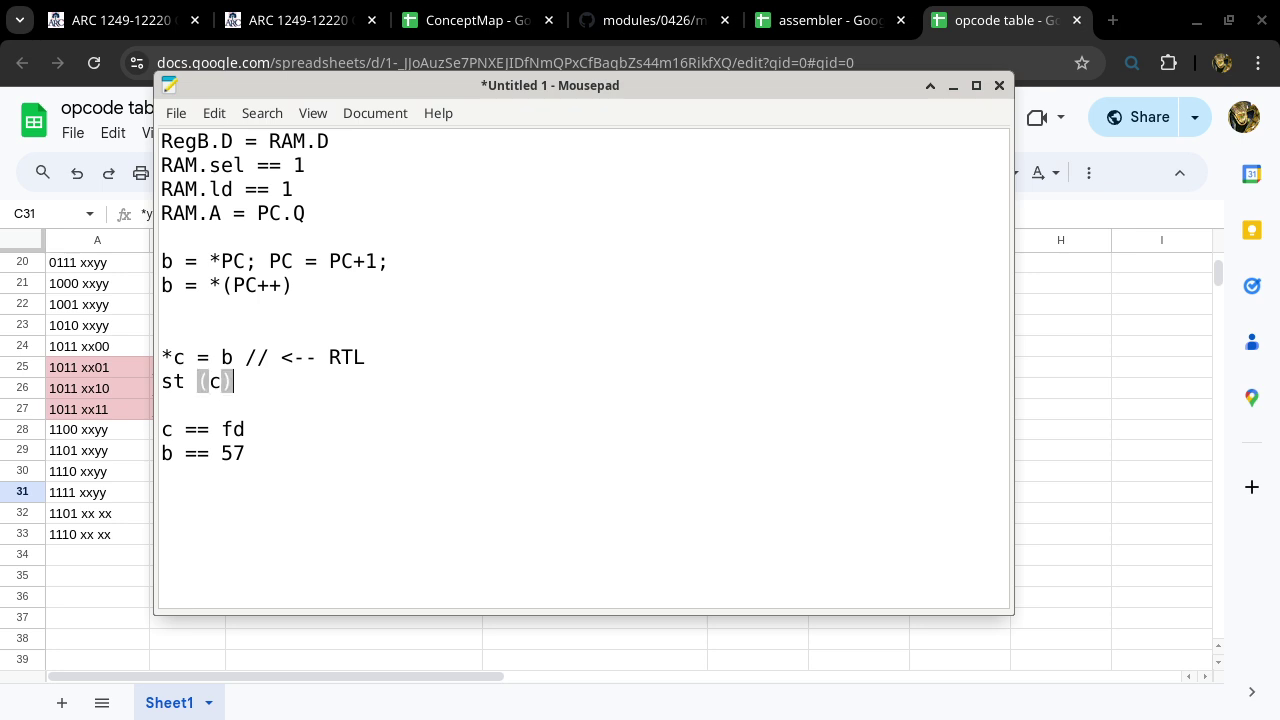
{"action": "type", "text": ",b"}
{"action": "type", "text": "// "}
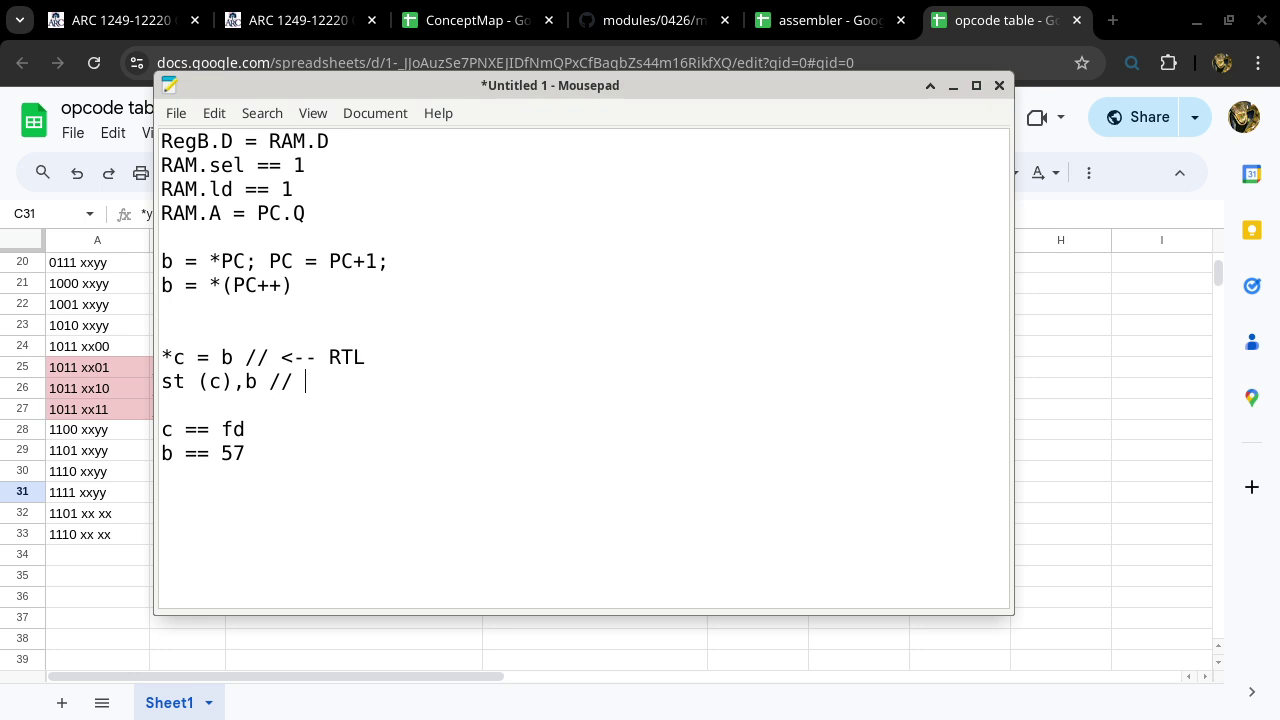
{"action": "type", "text": "mnemonic"}
{"action": "key", "text": "Return"}
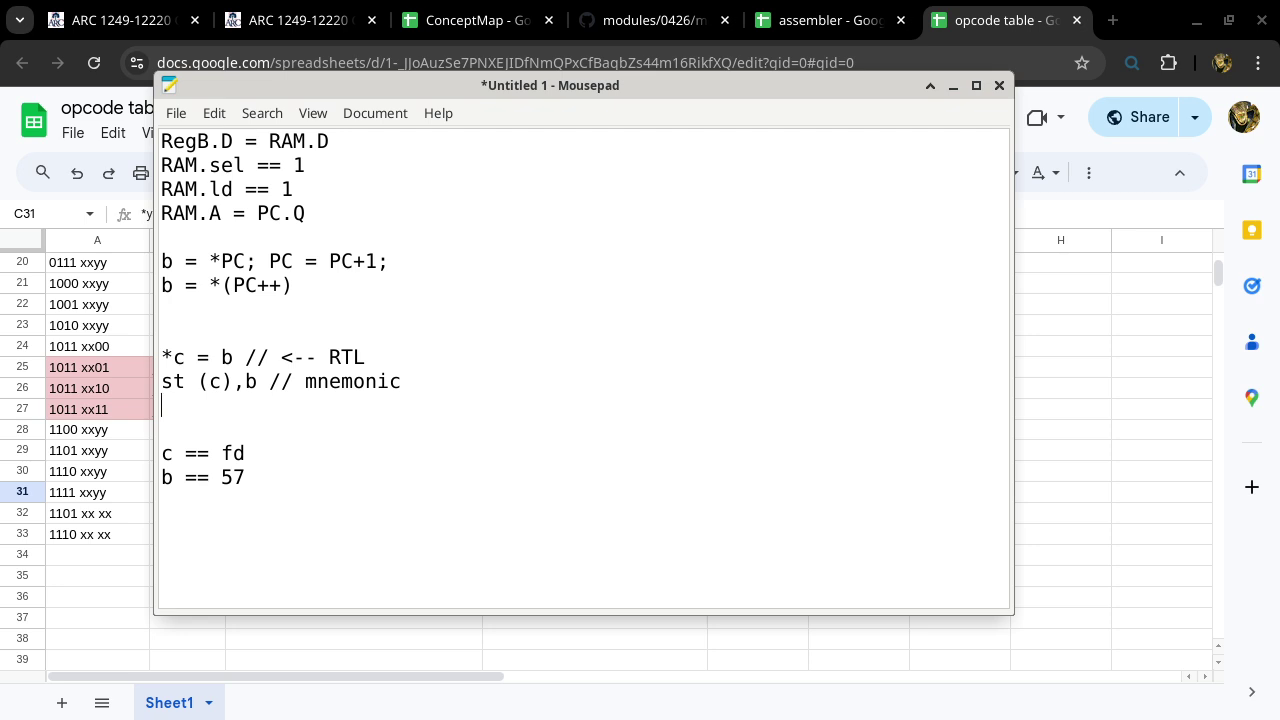
{"action": "type", "text": "// opcode"}
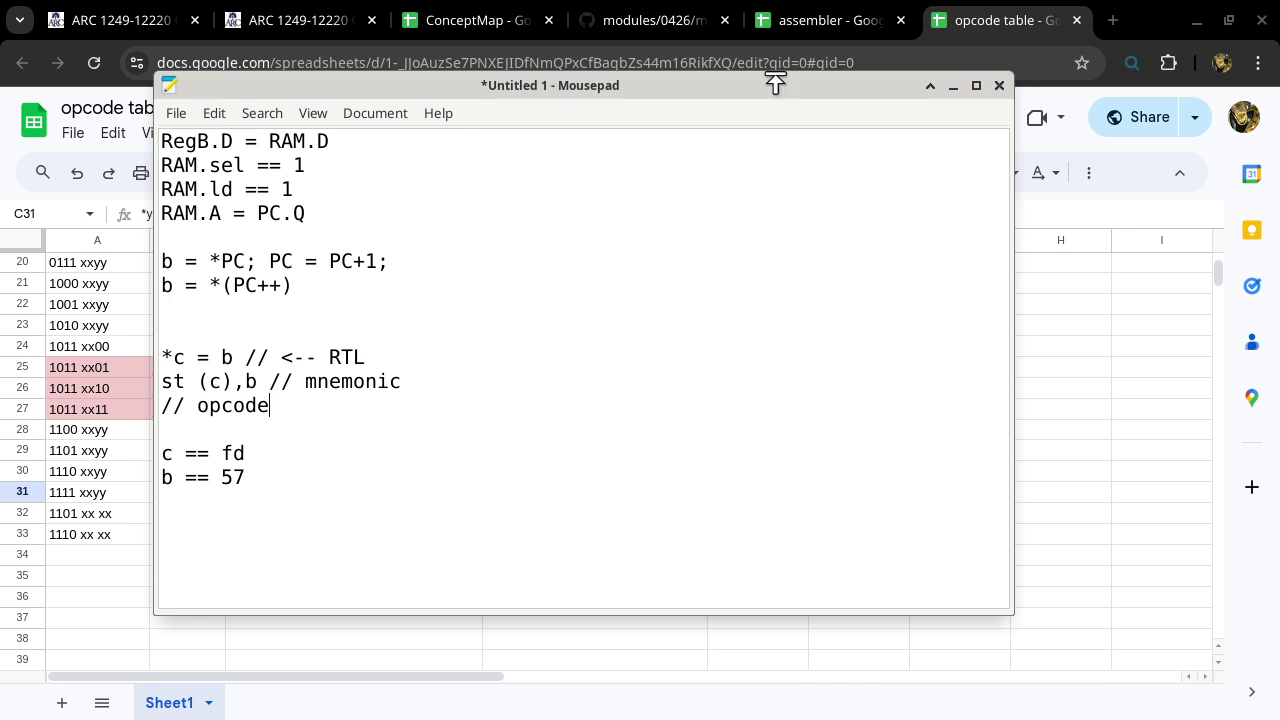
Check the "st (y),x" row in the opcode table, and return to the Mousepad notes to insert "0xf6" before "// opcode"
{"action": "left_click", "coordinate": [957, 22]}
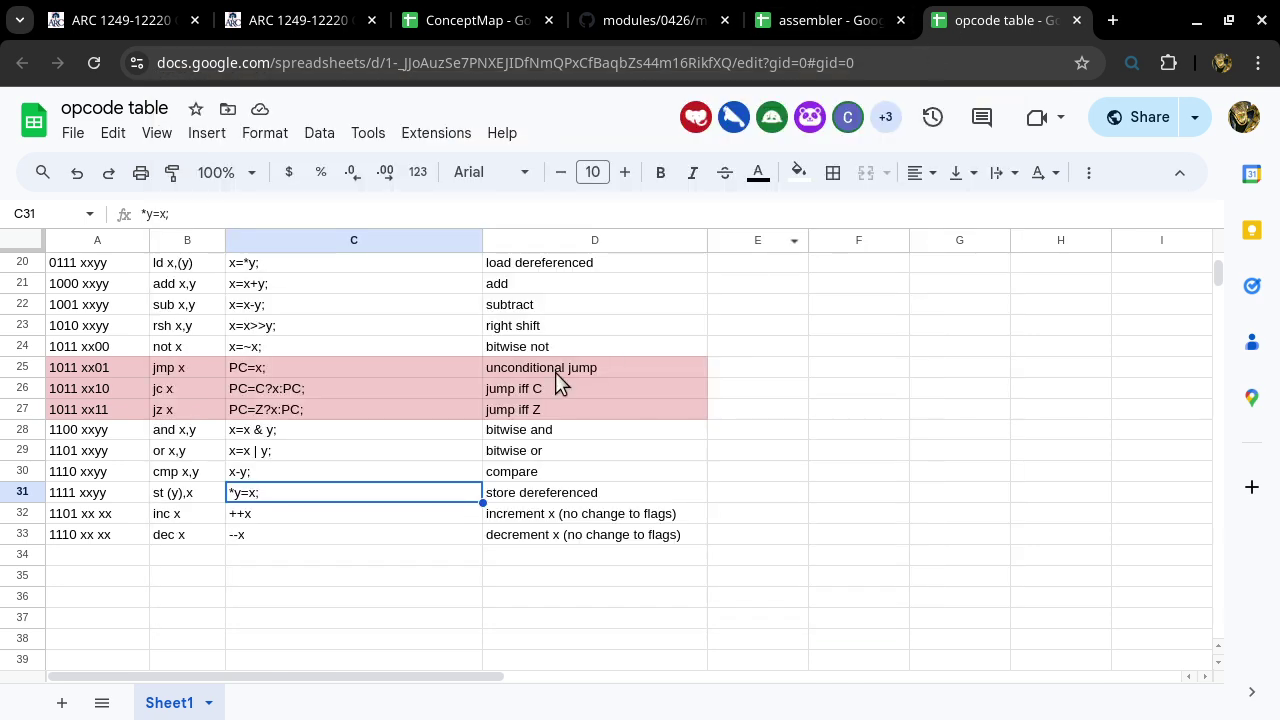
{"action": "left_click", "coordinate": [28, 492]}
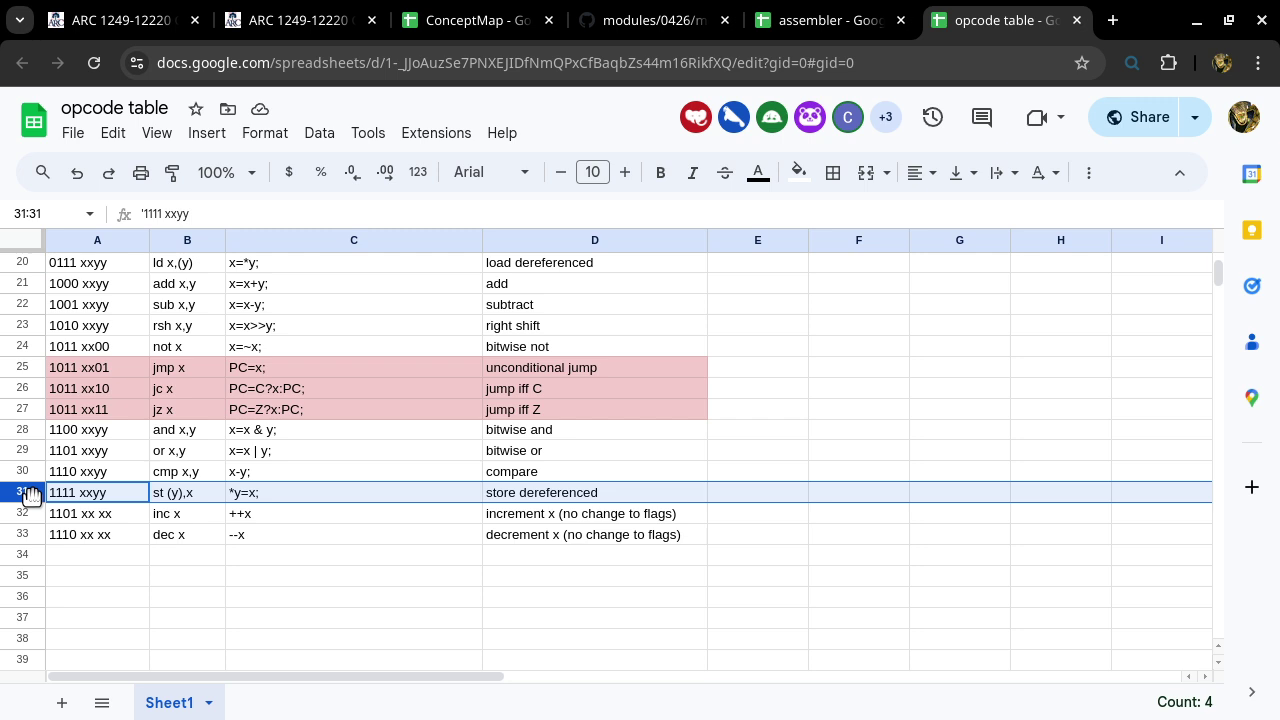
{"action": "key", "text": "alt+Tab"}
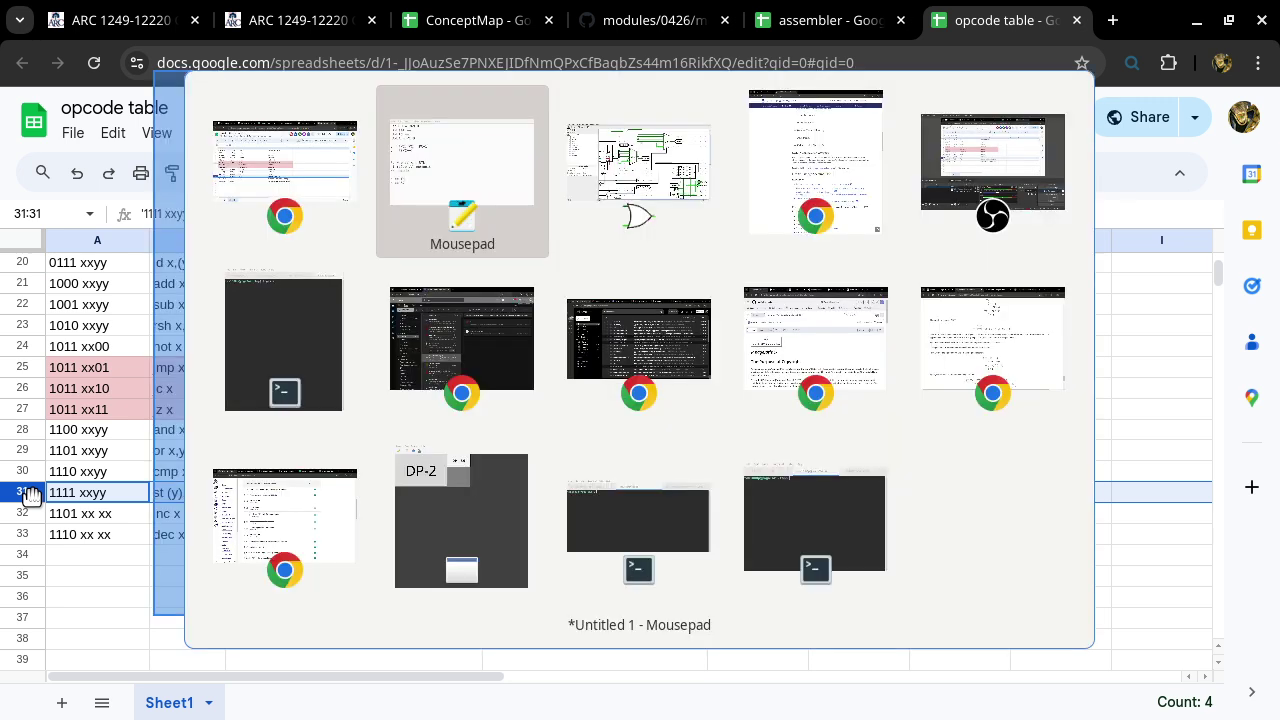
{"action": "key", "text": "Left"}
{"action": "key", "text": "Left"}
{"action": "key", "text": "Left"}
{"action": "key", "text": "Left"}
{"action": "key", "text": "Left"}
{"action": "key", "text": "Left"}
{"action": "key", "text": "Left"}
{"action": "key", "text": "Left"}
{"action": "key", "text": "Left"}
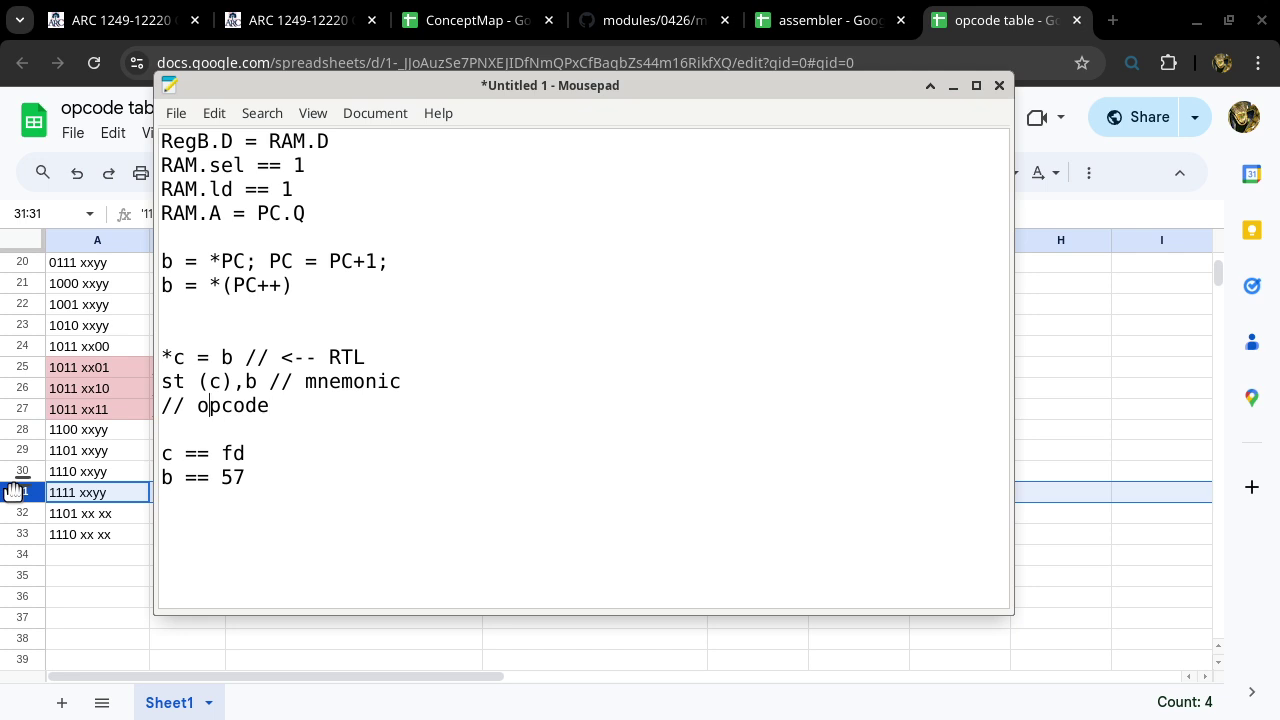
{"action": "type", "text": "0xf"}
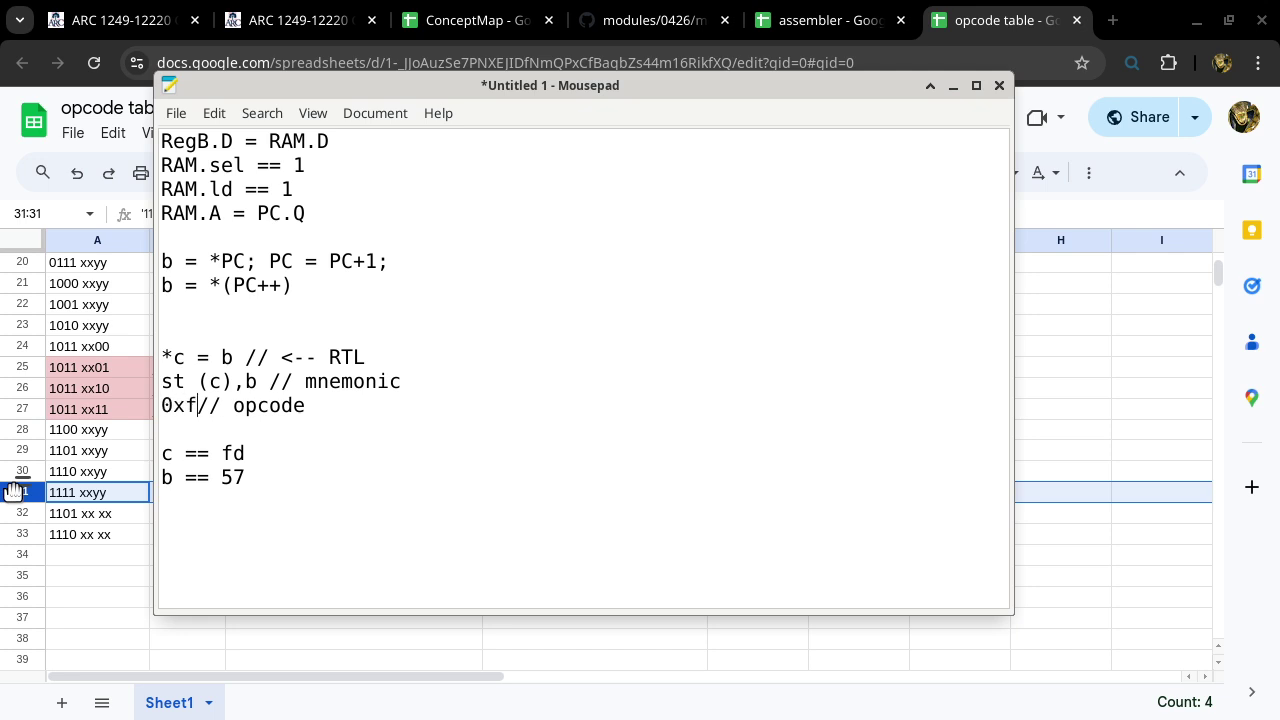
{"action": "type", "text": "6"}
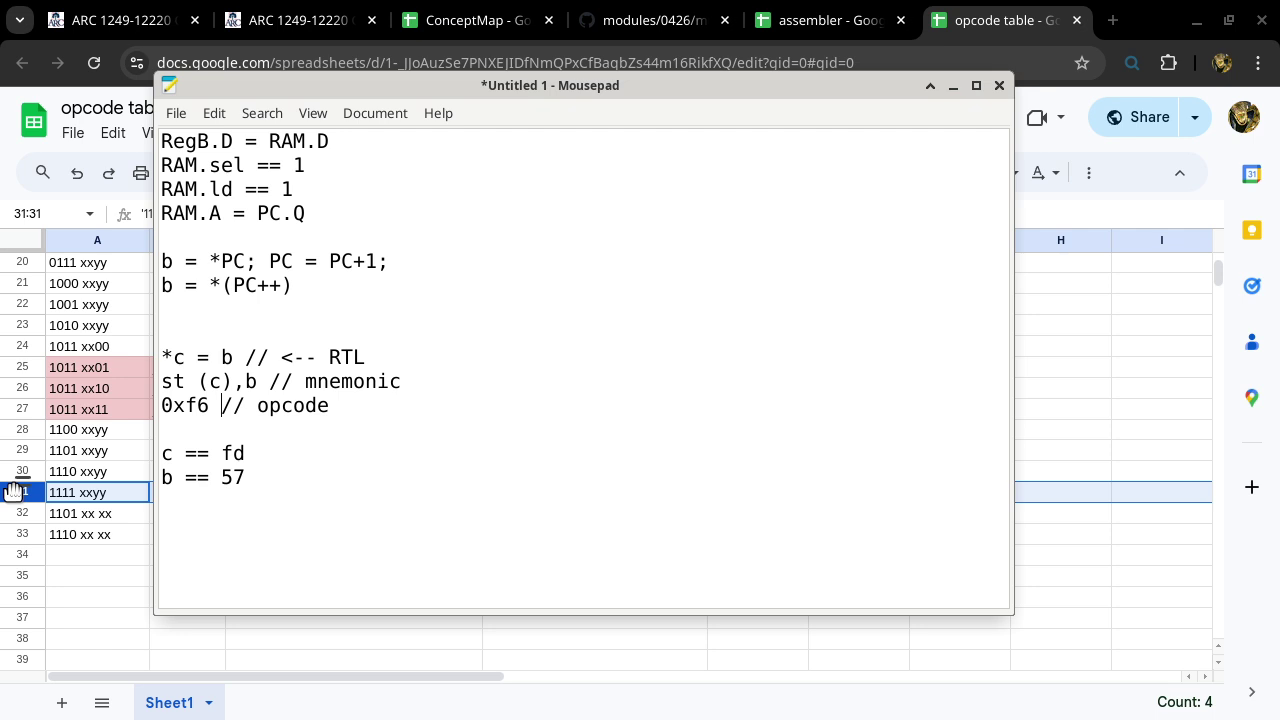
Highlight the "0x" prefix of the opcode and move the notes window off the opcode and mnemonic columns of the table
{"action": "key", "text": "Left"}
{"action": "key", "text": "Left"}
{"action": "key", "text": "Left"}
{"action": "key", "text": "Left"}
{"action": "key", "text": "Left"}
{"action": "key", "text": "shift+Right"}
{"action": "key", "text": "shift+Right"}
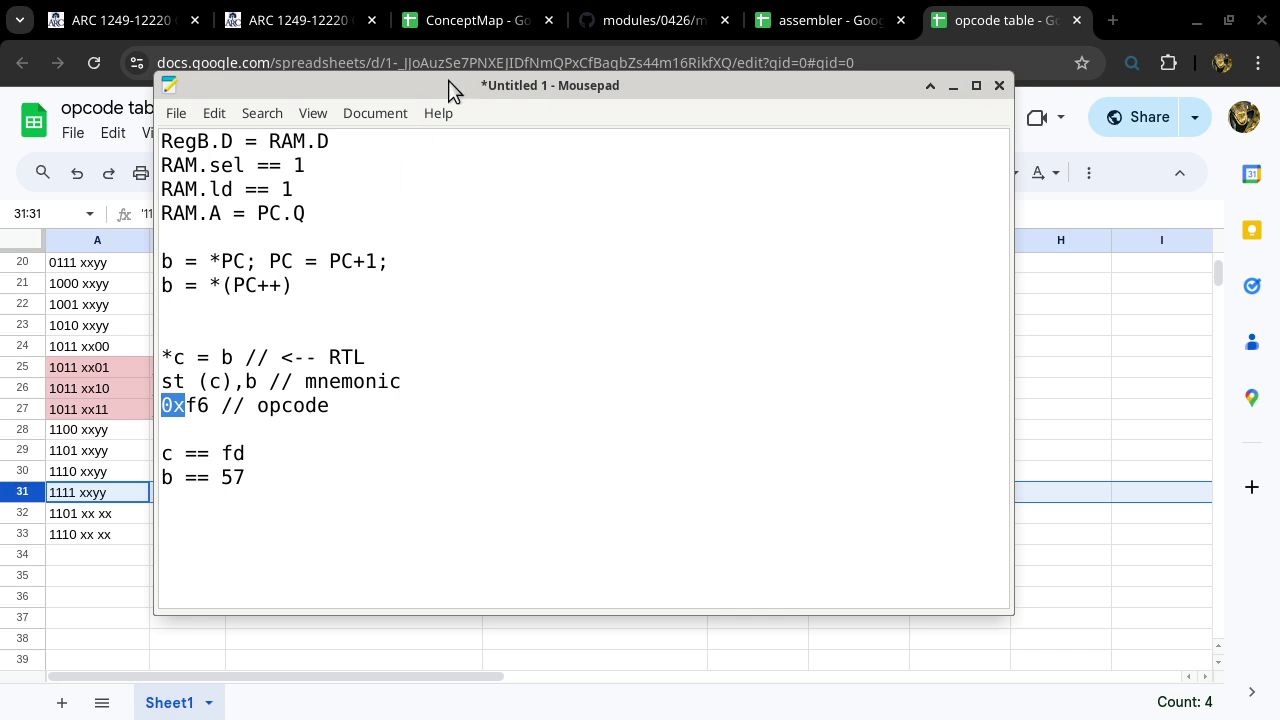
{"action": "left_click_drag", "start_coordinate": [448, 79], "coordinate": [542, 100]}
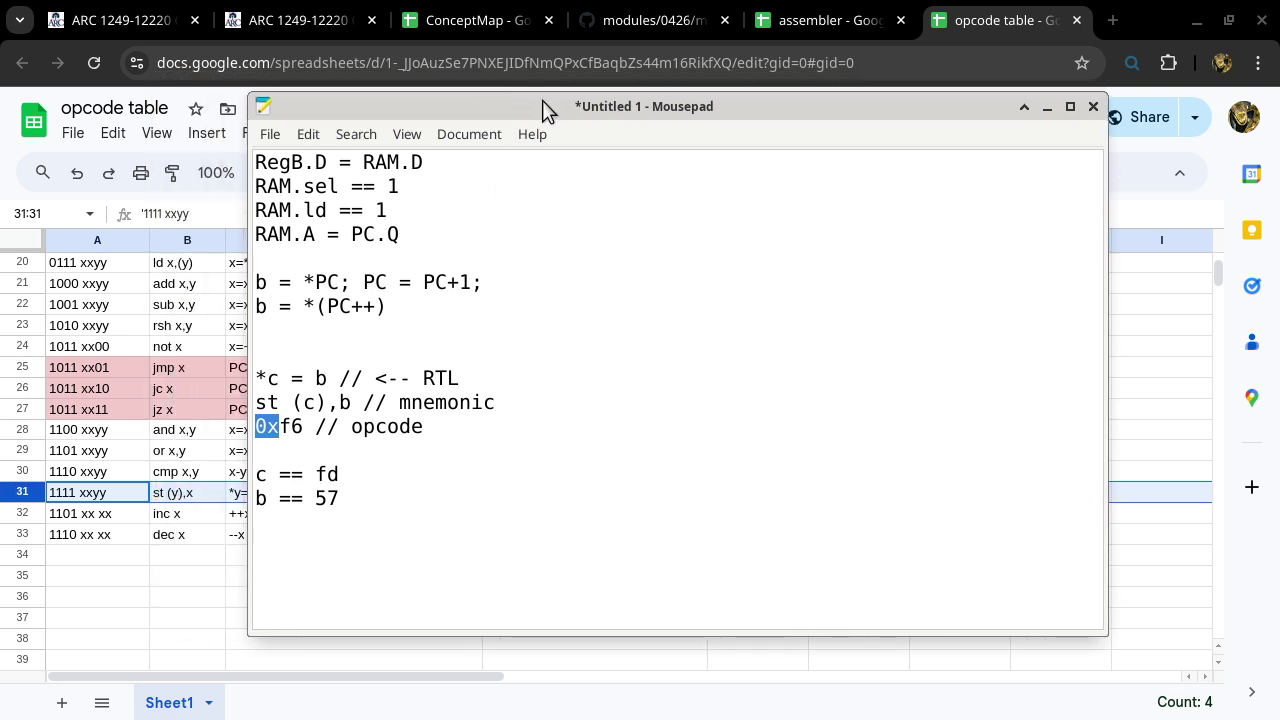
Switch to Logisim and open the regBank subcircuit from the register bank component in the main circuit
{"action": "key", "text": "alt+Tab"}
{"action": "key", "text": "alt+Tab"}
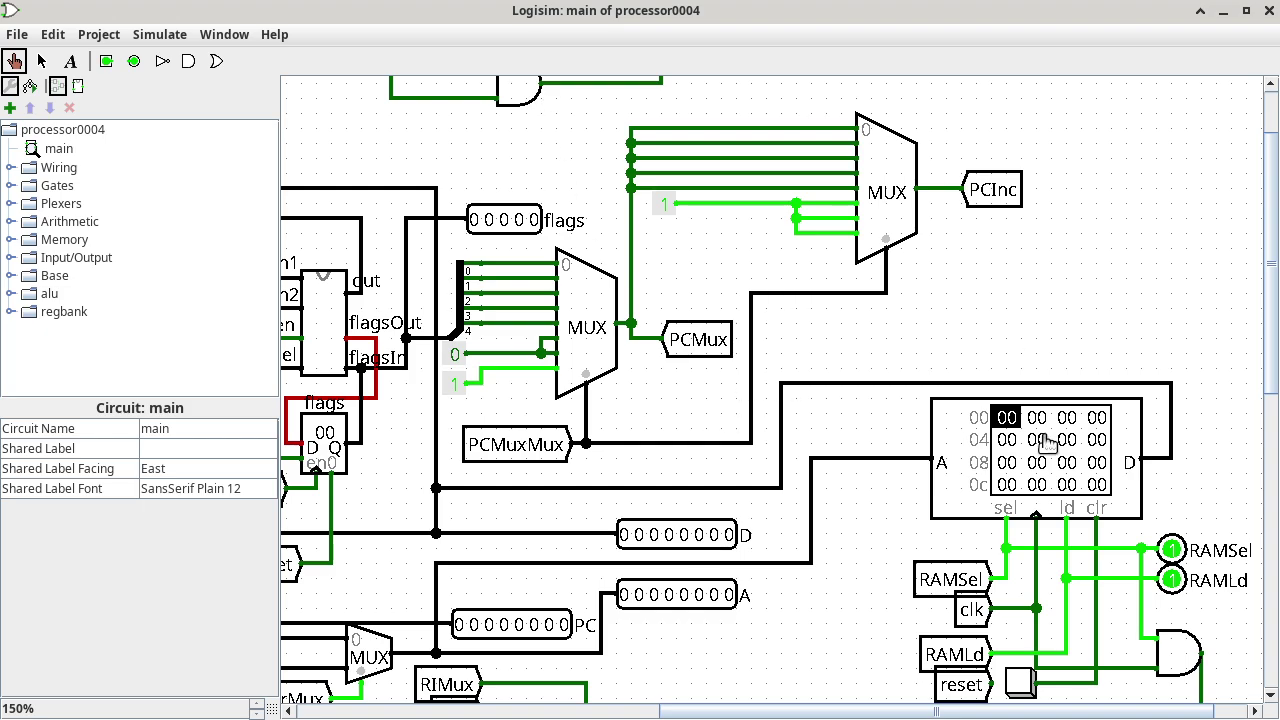
{"action": "left_click_drag", "start_coordinate": [980, 710], "coordinate": [625, 710]}
{"action": "right_click", "coordinate": [546, 349]}
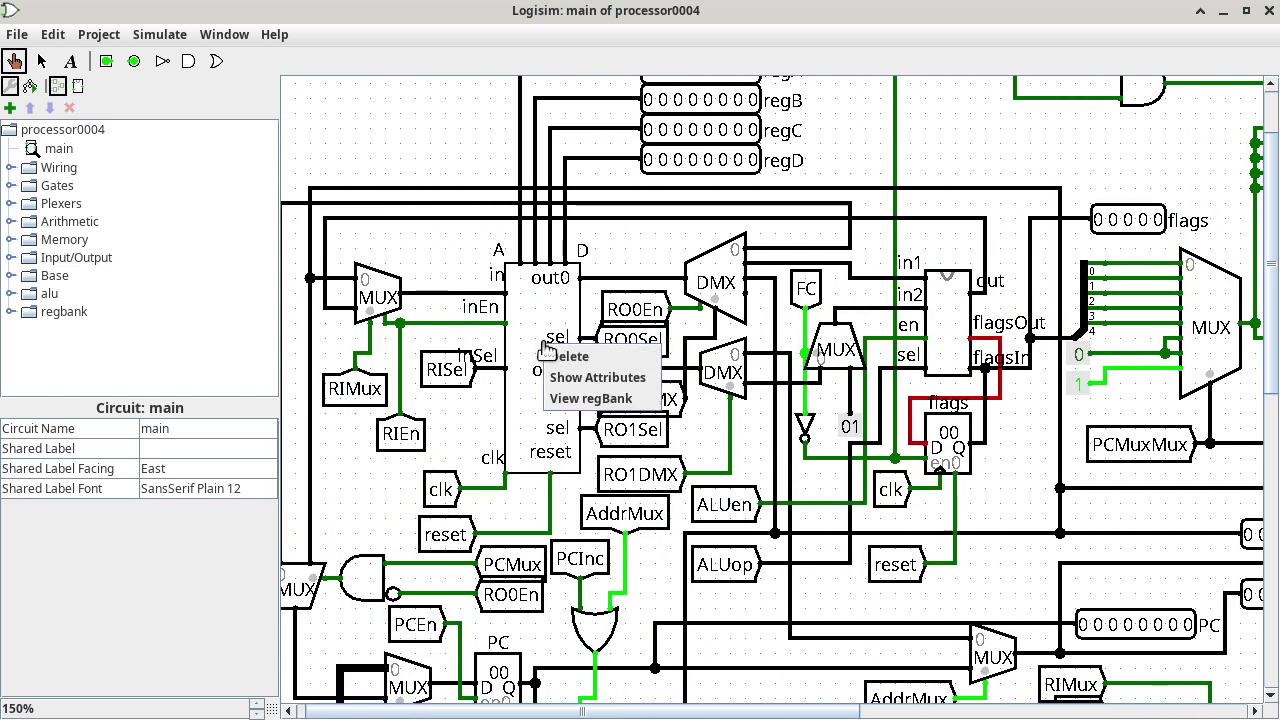
{"action": "left_click", "coordinate": [573, 397]}
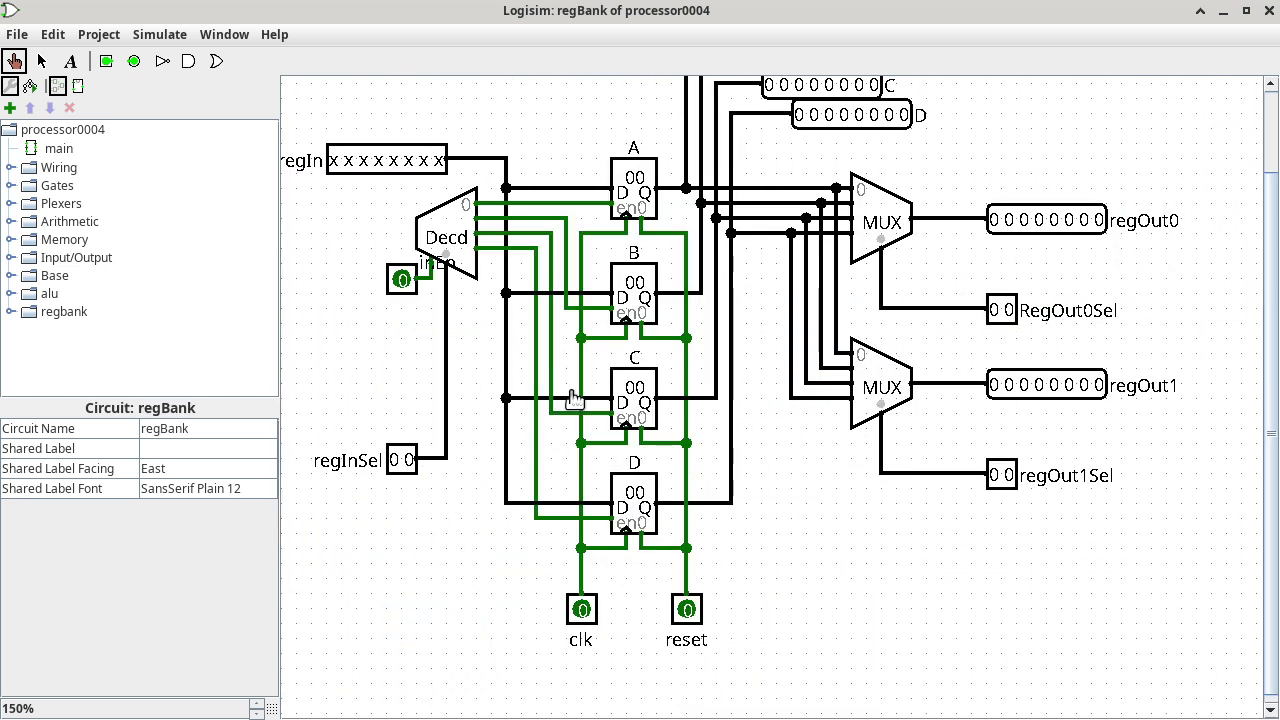
Set register B to 57 and register C to fd in the register bank
{"action": "left_click", "coordinate": [636, 284]}
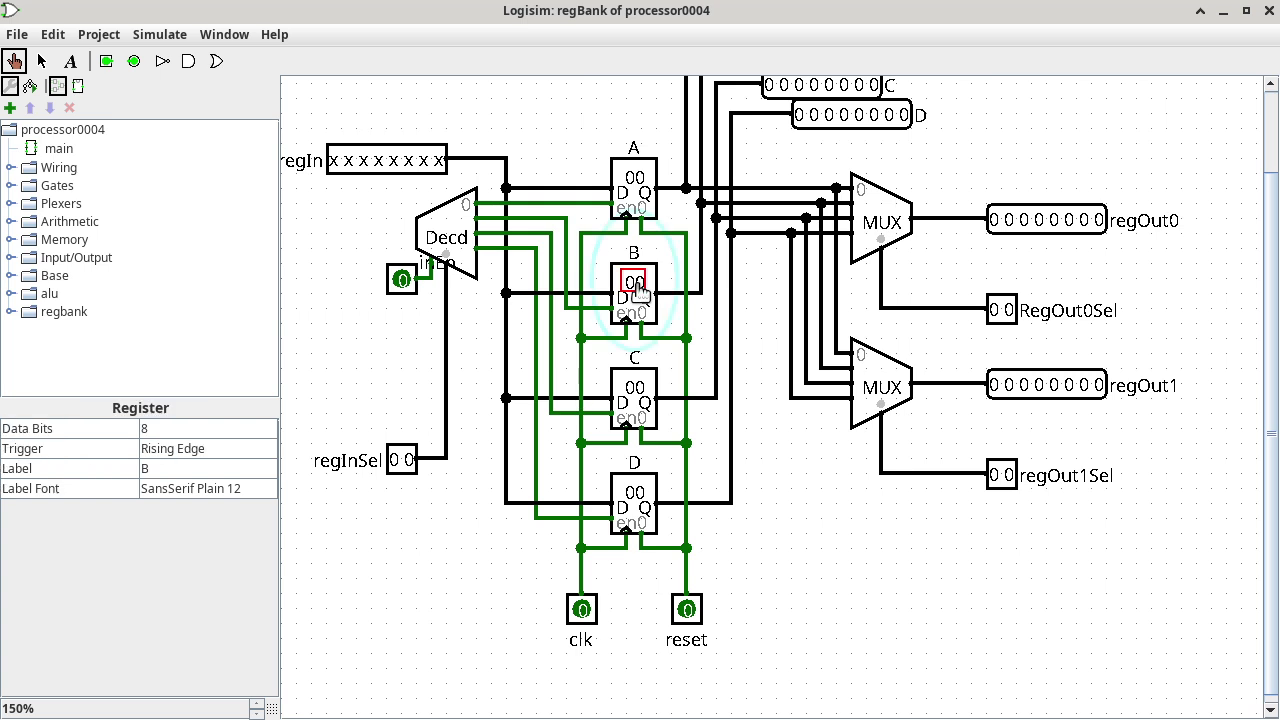
{"action": "type", "text": "57"}
{"action": "left_click", "coordinate": [634, 388]}
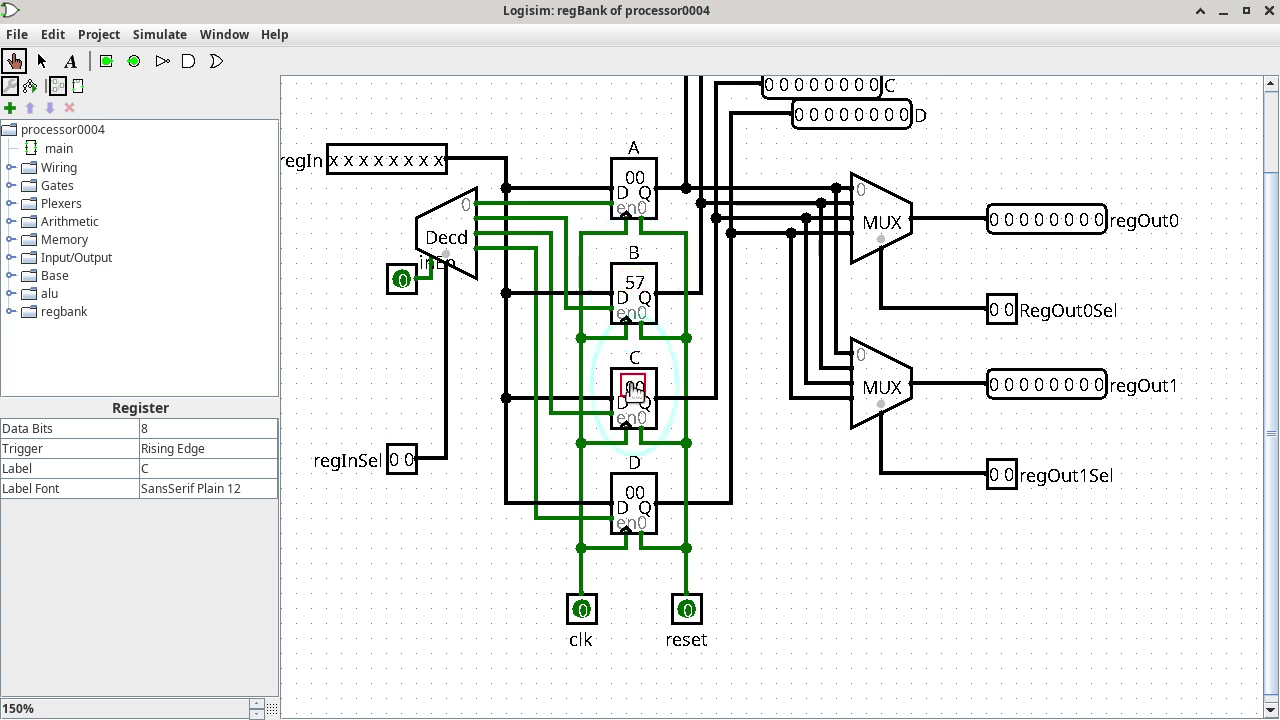
{"action": "type", "text": "fd"}
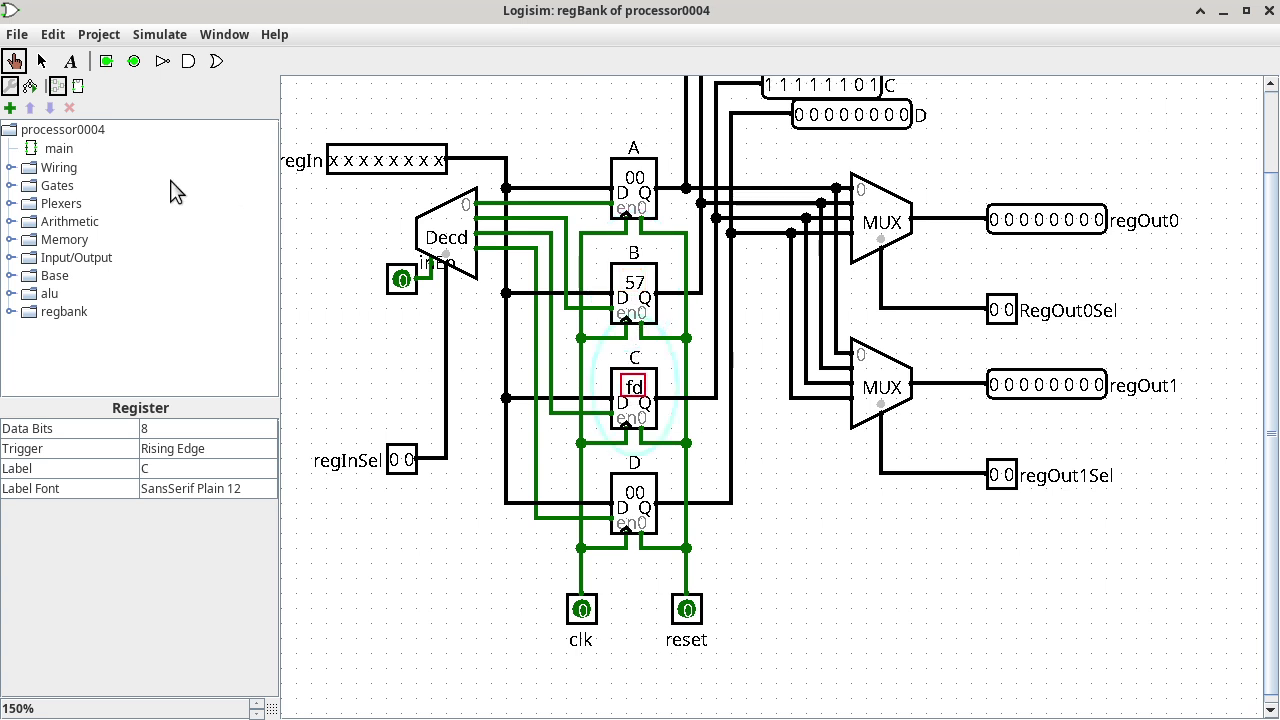
Return to the main circuit, check the opcode in the Mousepad notes, and store f6 at RAM address 00
{"action": "double_click", "coordinate": [70, 153]}
{"action": "key", "text": "alt+Tab"}
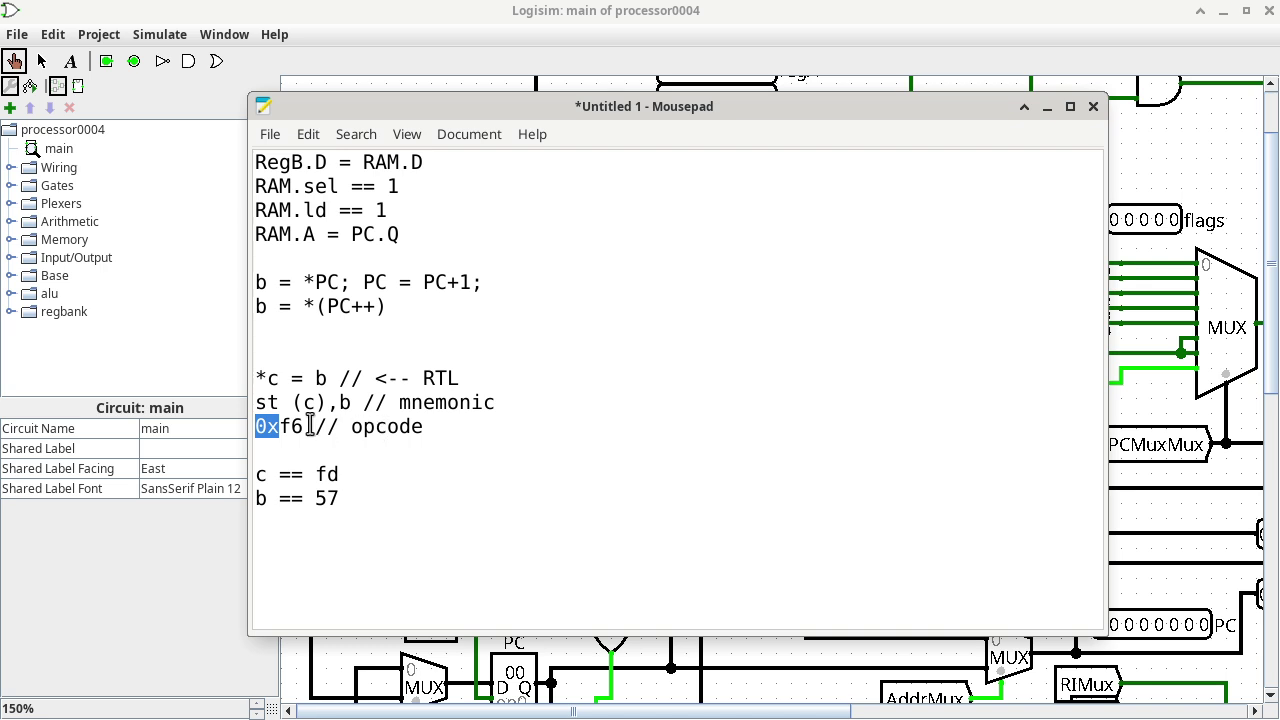
{"action": "key", "text": "alt+Tab"}
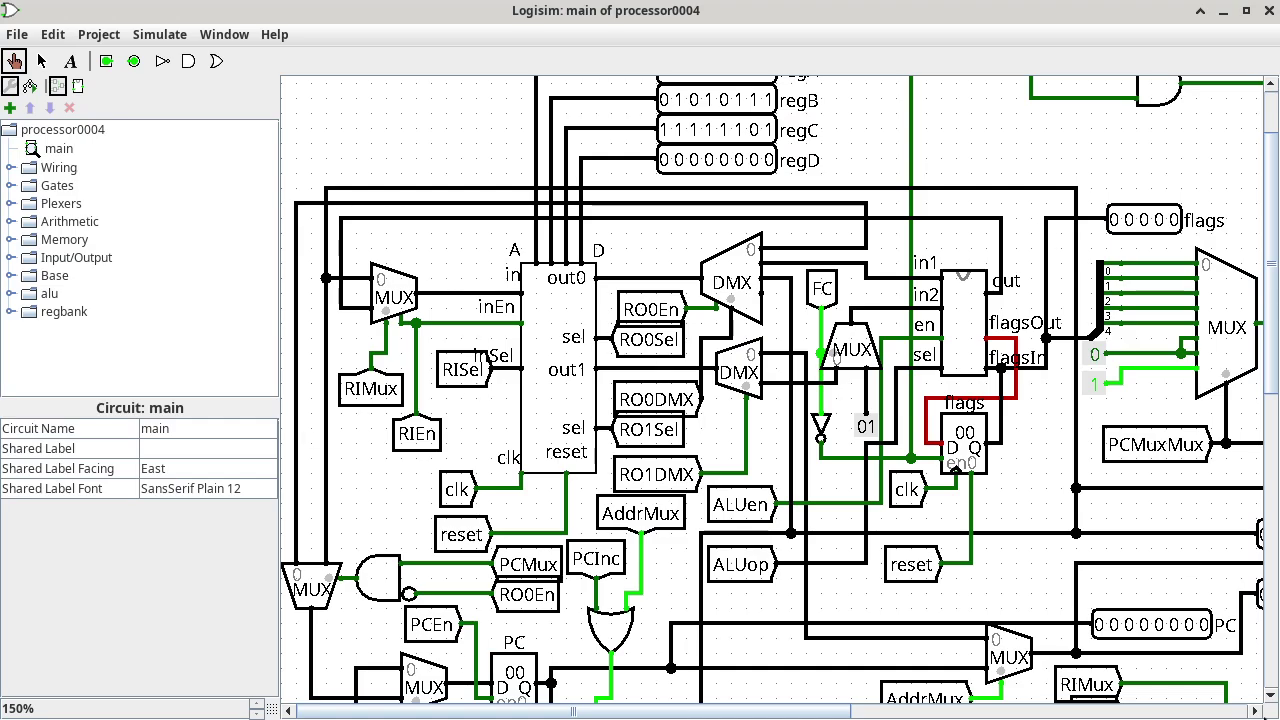
{"action": "left_click", "coordinate": [1225, 711]}
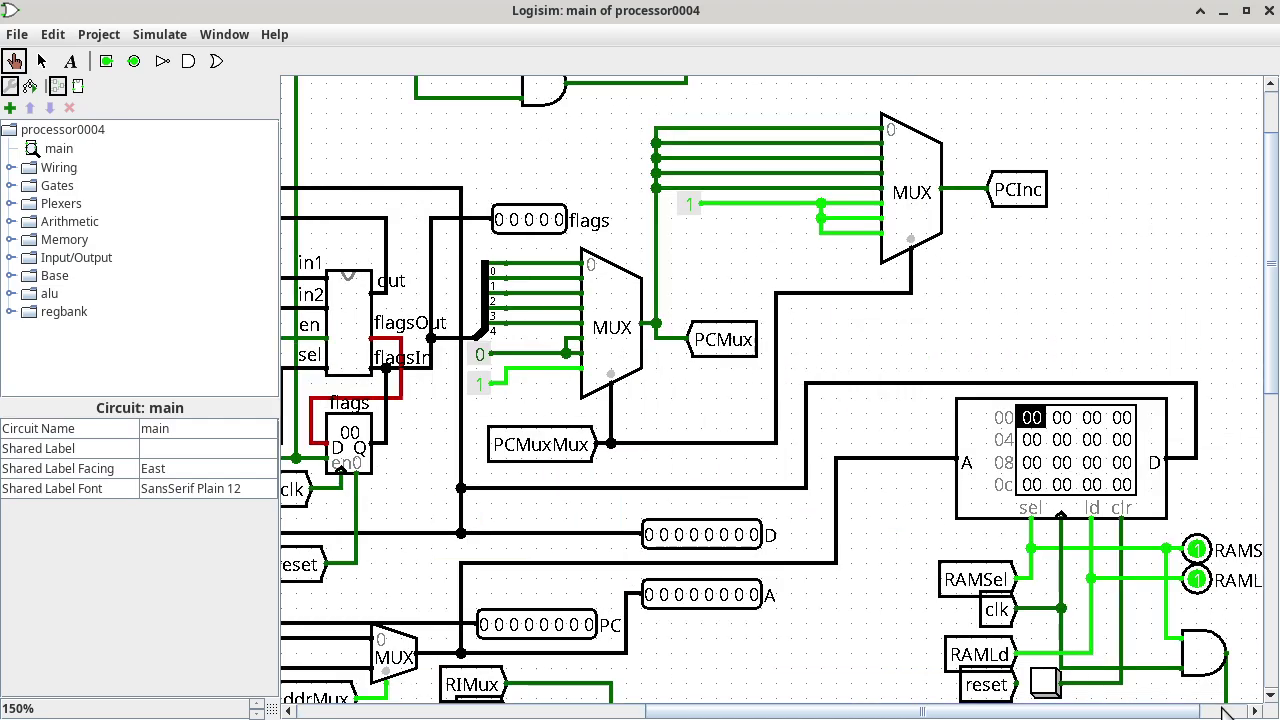
{"action": "left_click", "coordinate": [1034, 418]}
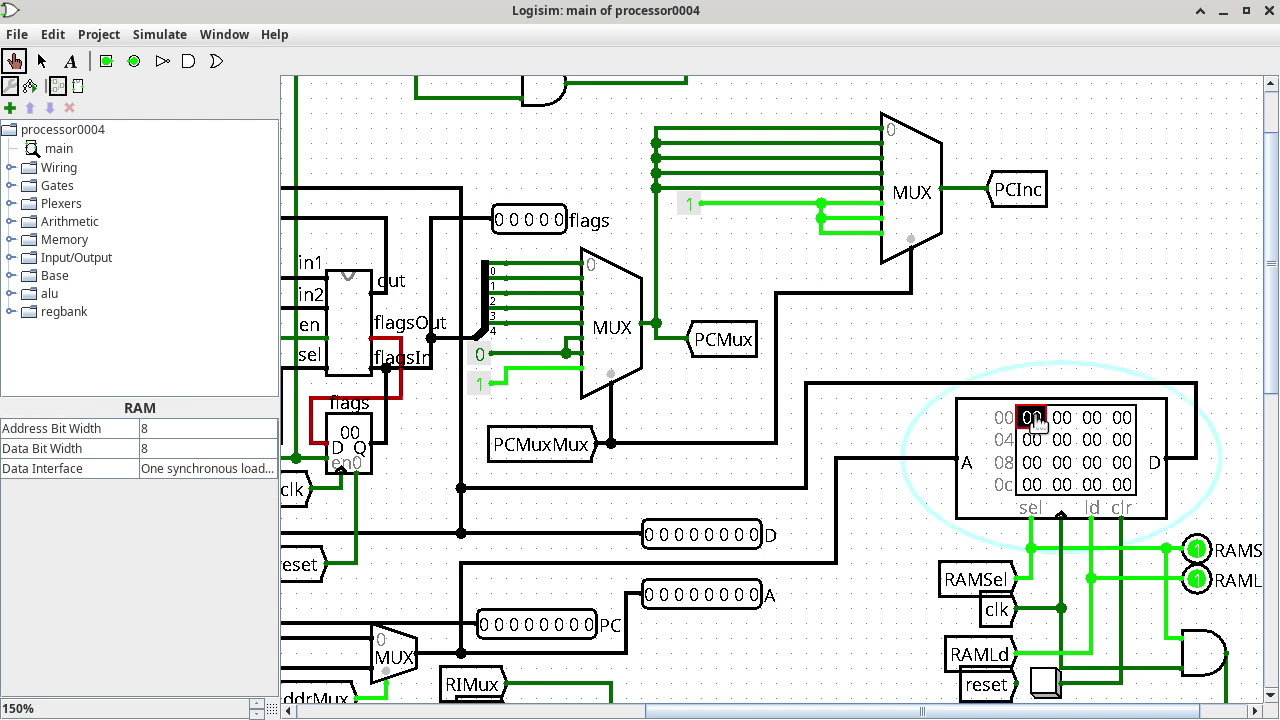
{"action": "type", "text": "f6"}
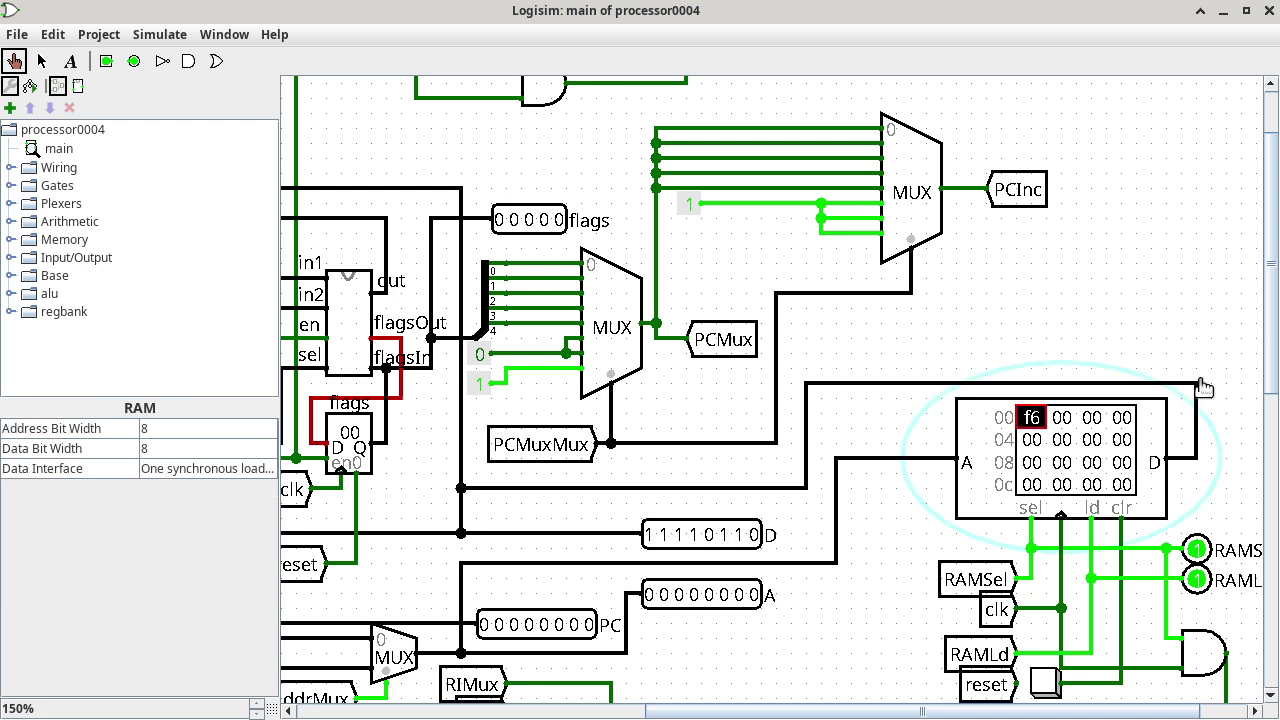
Examine the main circuit's microcode section, from the control signal outputs and microcode ROM to the ucodePtr register
{"action": "scroll", "coordinate": [1270, 372], "scroll_direction": "down", "scroll_amount": 3}
{"action": "left_click_drag", "start_coordinate": [1270, 372], "coordinate": [1274, 602]}
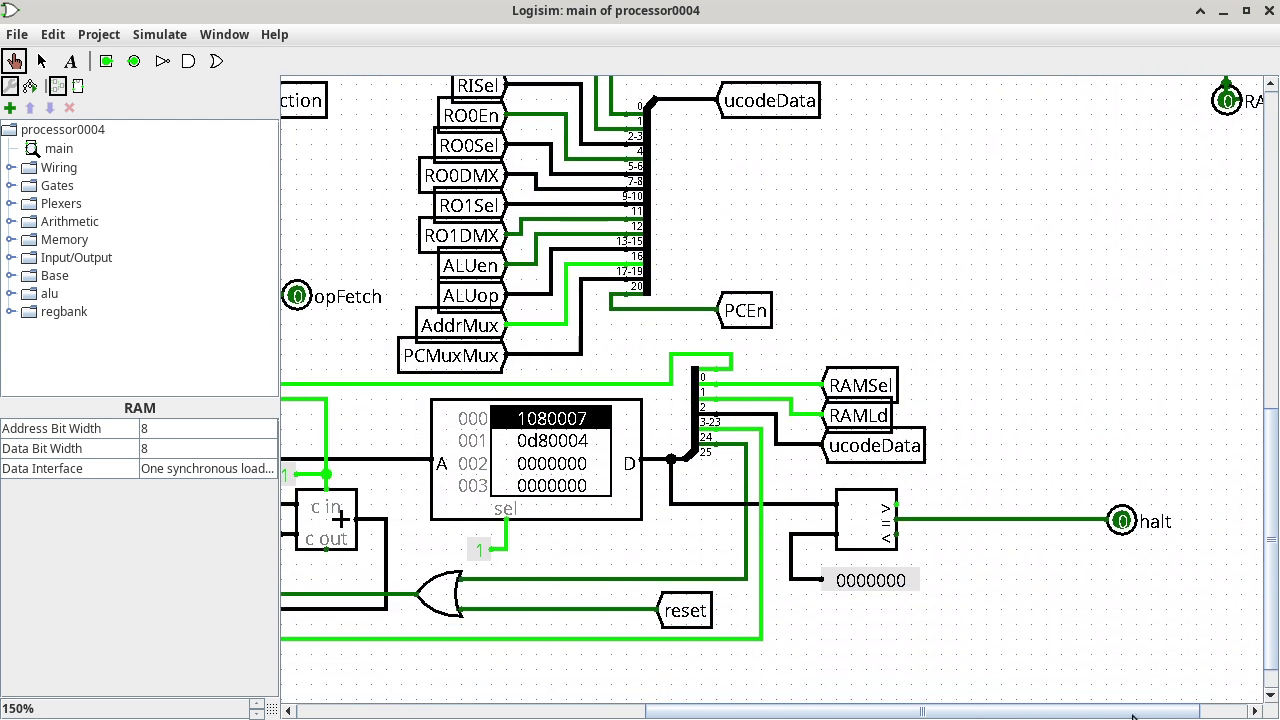
{"action": "left_click_drag", "start_coordinate": [1133, 716], "coordinate": [840, 716]}
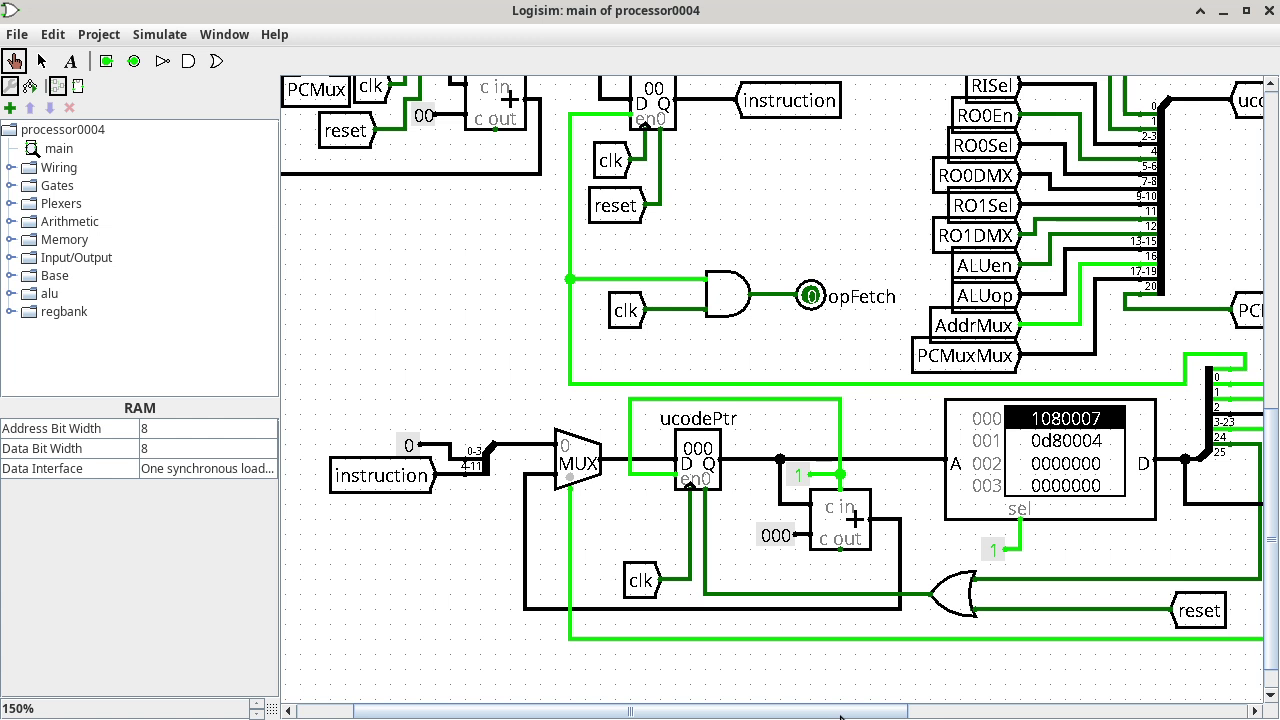
Switch to the browser's assembler spreadsheet, replace source cell A1 with "st (c),b", check its assembled opcode, and return to Logisim
{"action": "key", "text": "alt+Tab"}
{"action": "key", "text": "alt+Tab"}
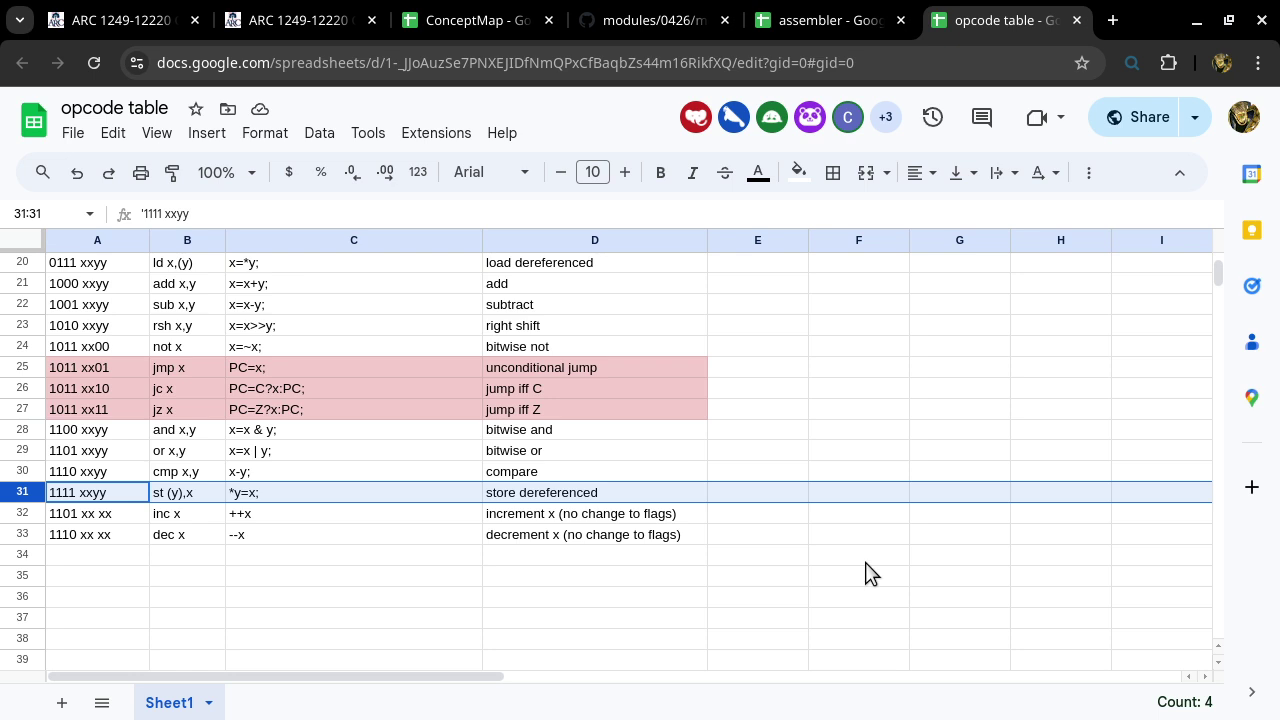
{"action": "left_click", "coordinate": [822, 22]}
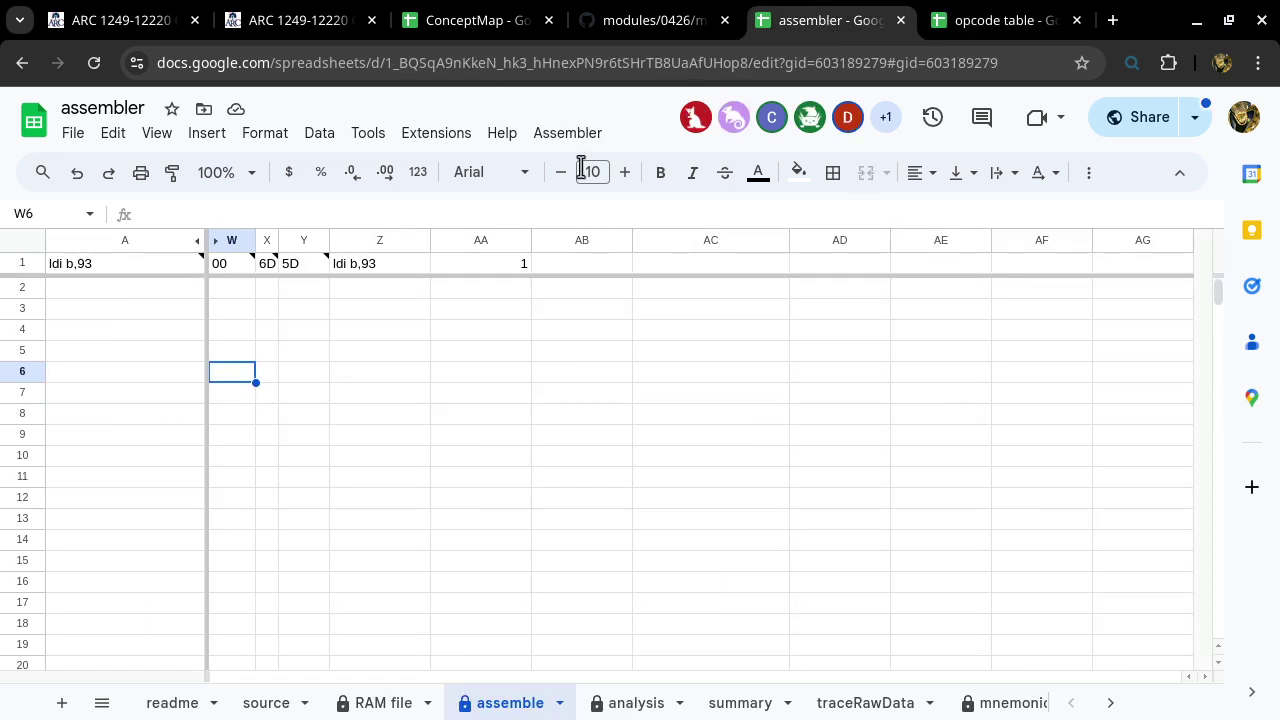
{"action": "left_click", "coordinate": [273, 703]}
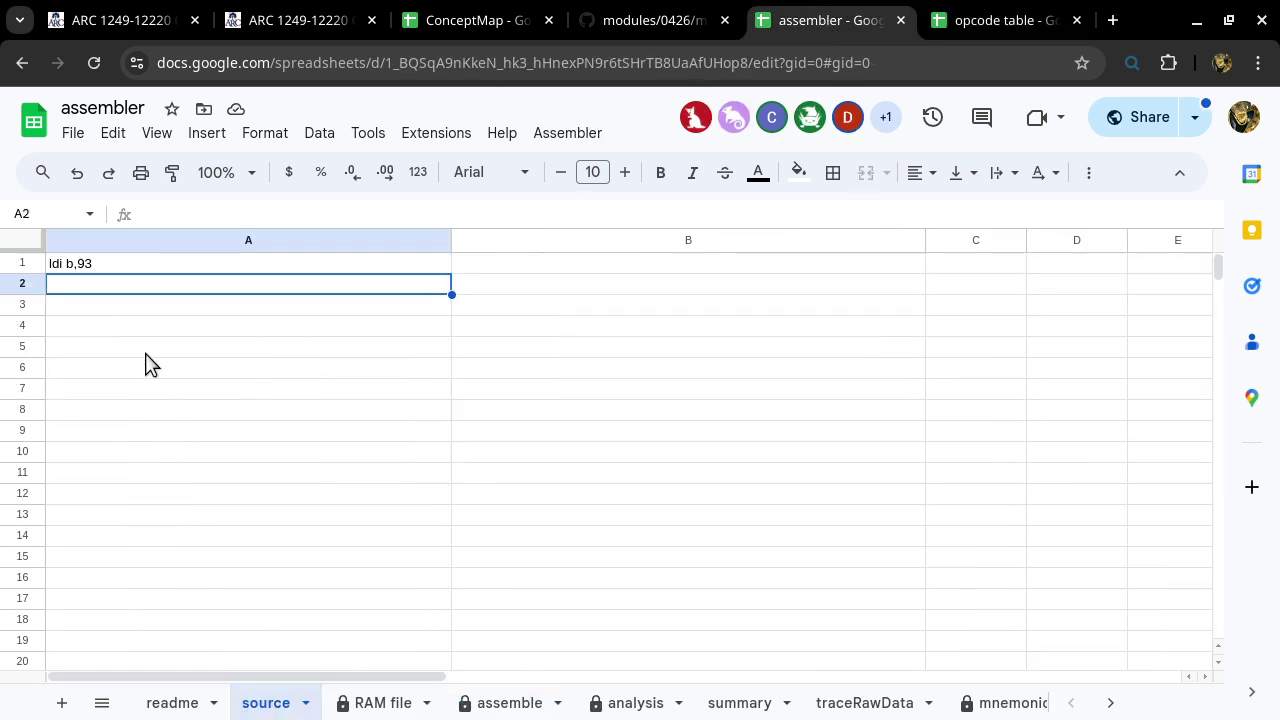
{"action": "left_click", "coordinate": [128, 266]}
{"action": "type", "text": "s"}
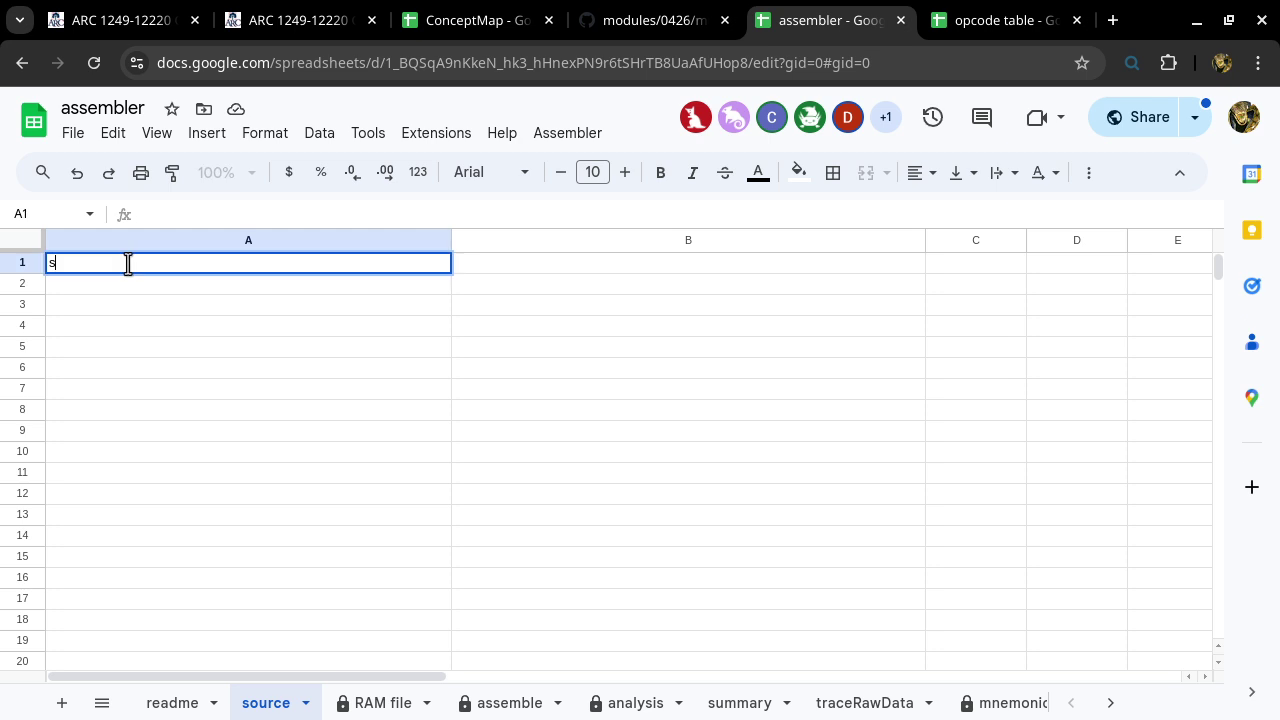
{"action": "type", "text": "t (c),b"}
{"action": "key", "text": "Return"}
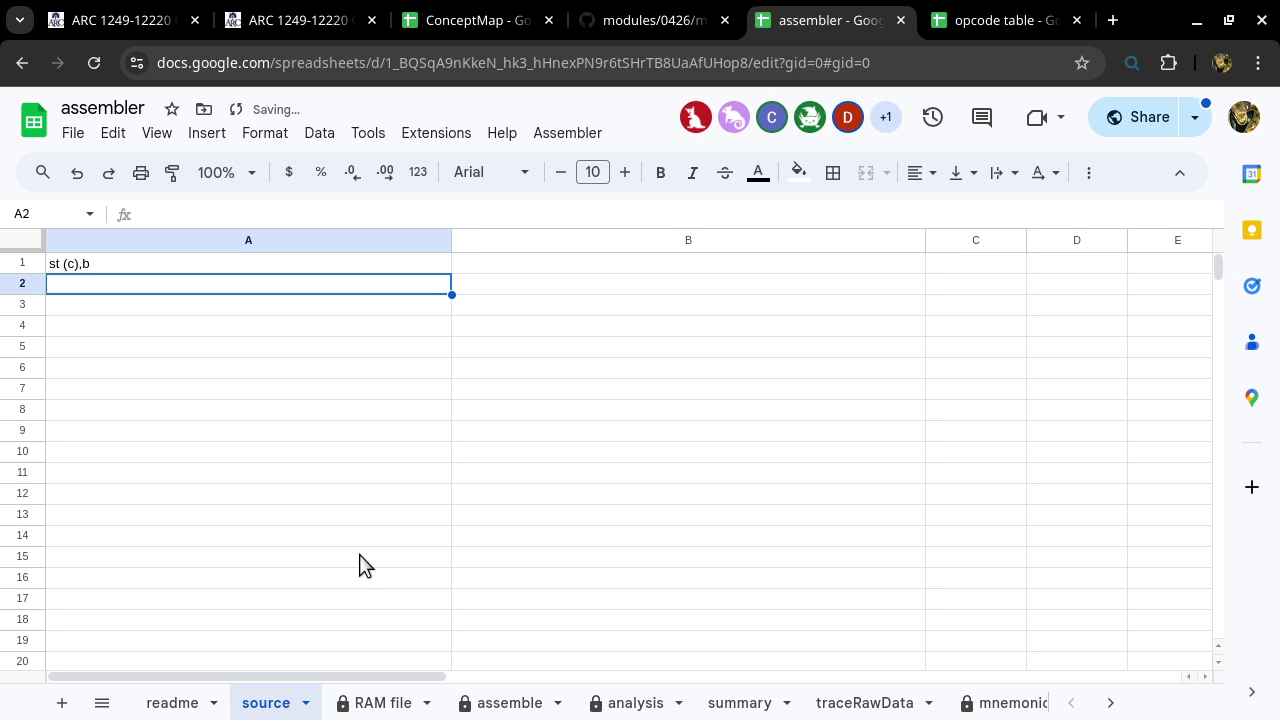
{"action": "left_click", "coordinate": [511, 703]}
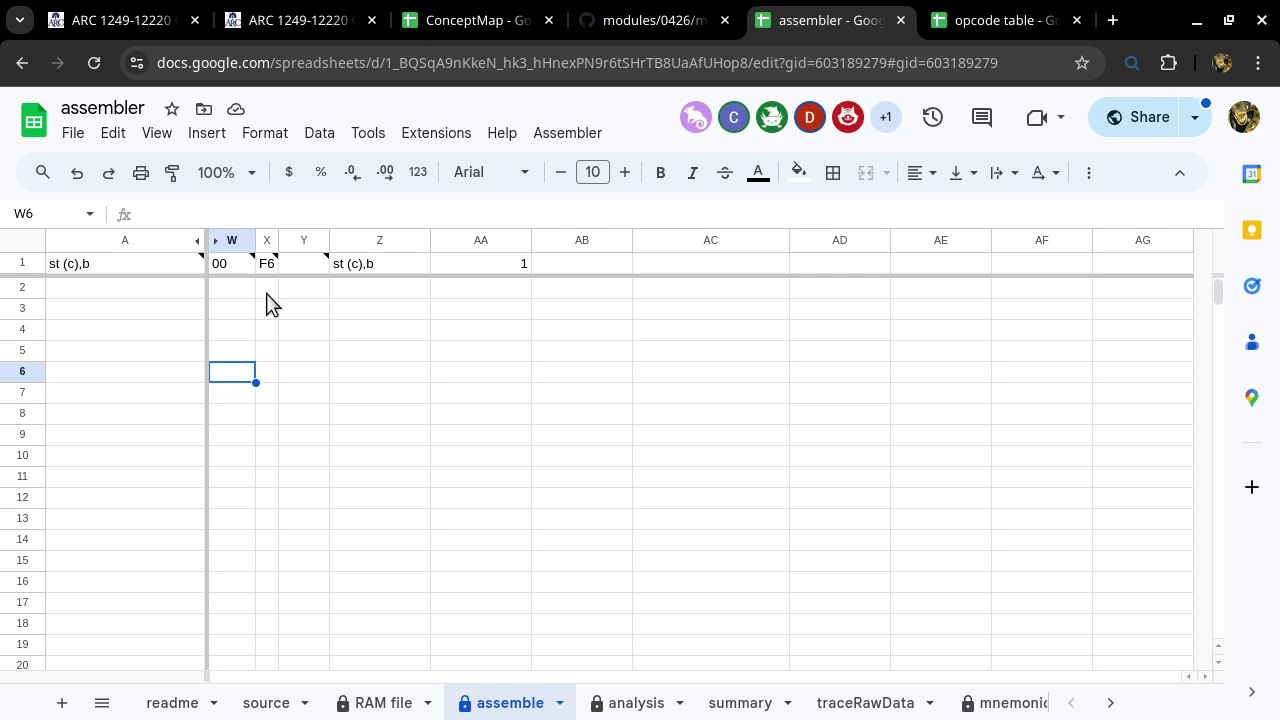
{"action": "key", "text": "alt+Tab"}
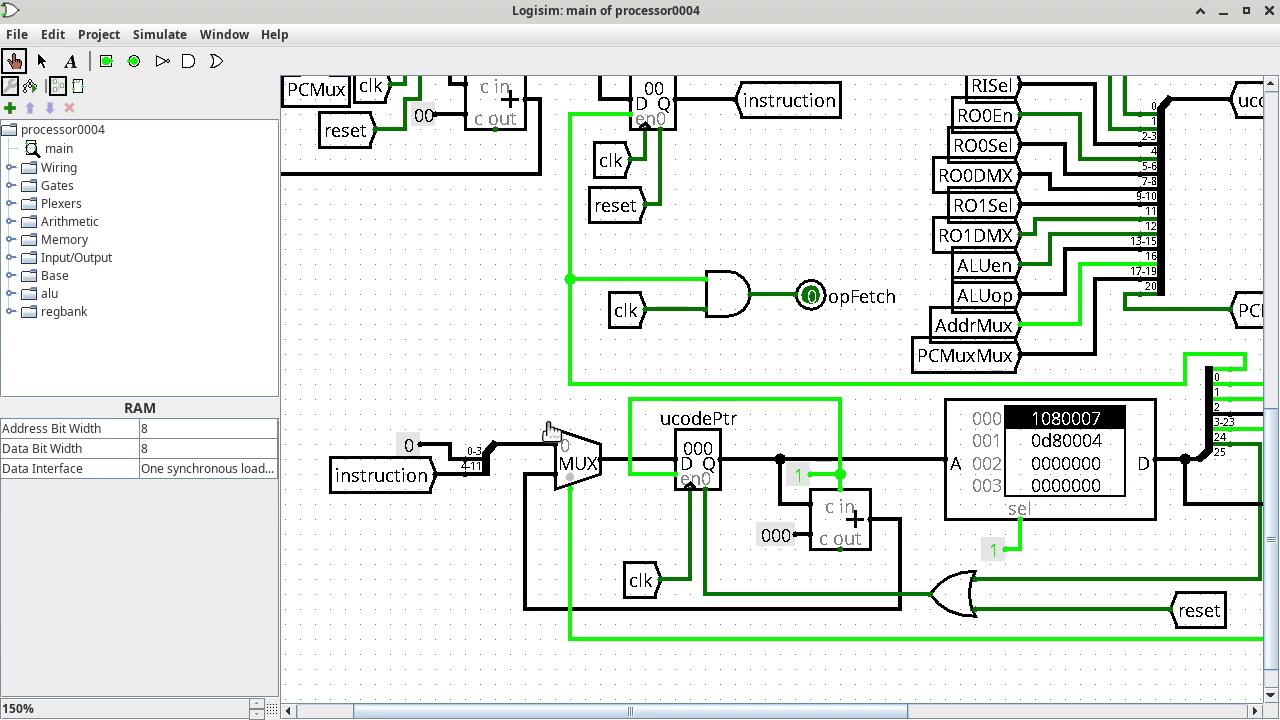